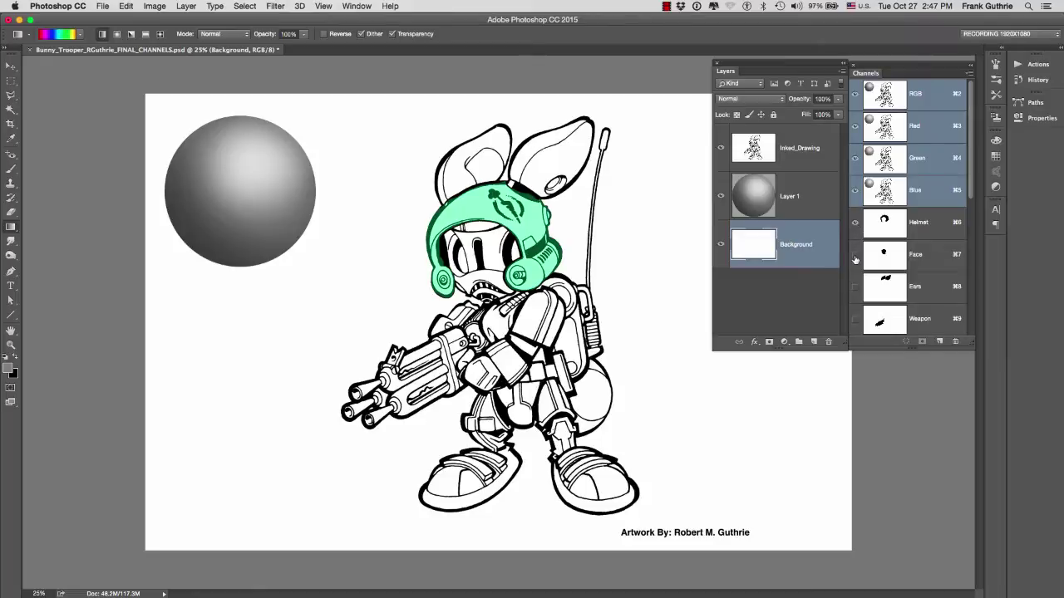
# - Show the Face, Ears, Weapon, Arms and Body channels as color overlays on the drawing
pyautogui.click(856, 258)
pyautogui.scroll(-3, 960, 213)
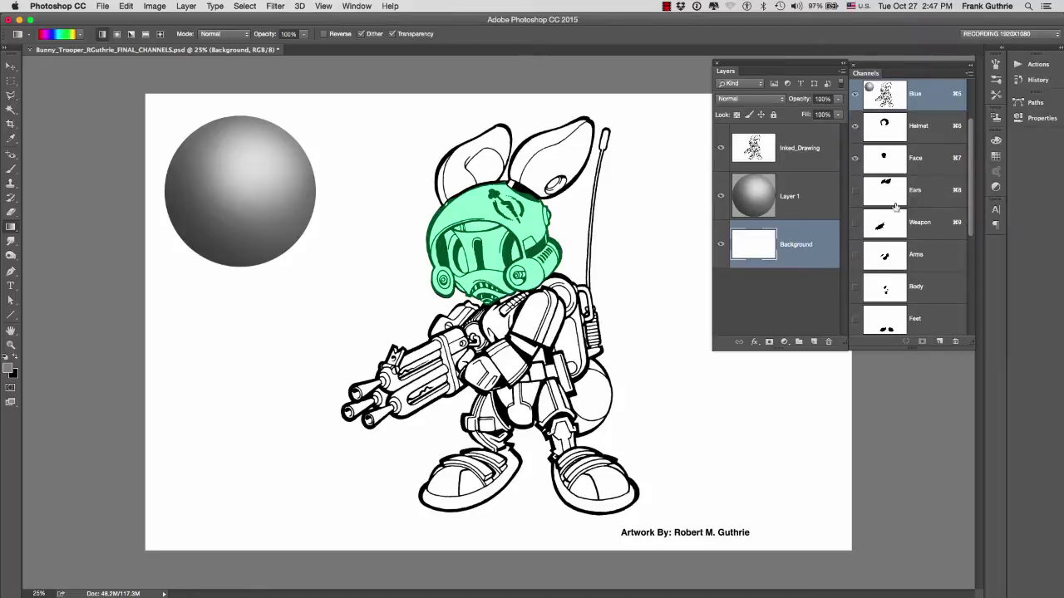
pyautogui.click(855, 191)
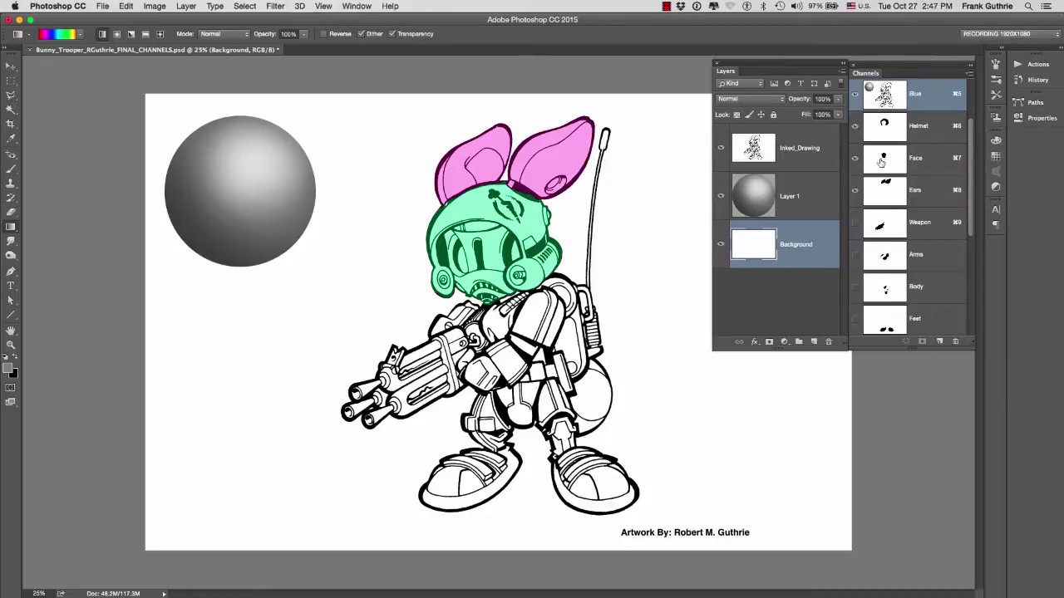
pyautogui.click(855, 223)
pyautogui.click(856, 255)
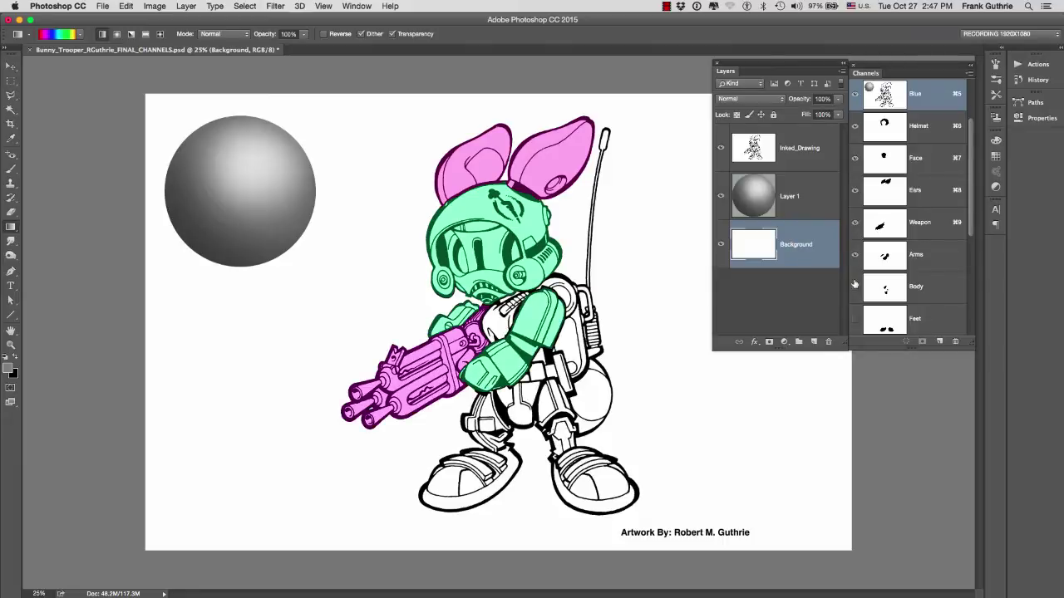
pyautogui.click(855, 287)
# - Change the Face channel's overlay color to blue, 001eff
pyautogui.doubleClick(878, 165)
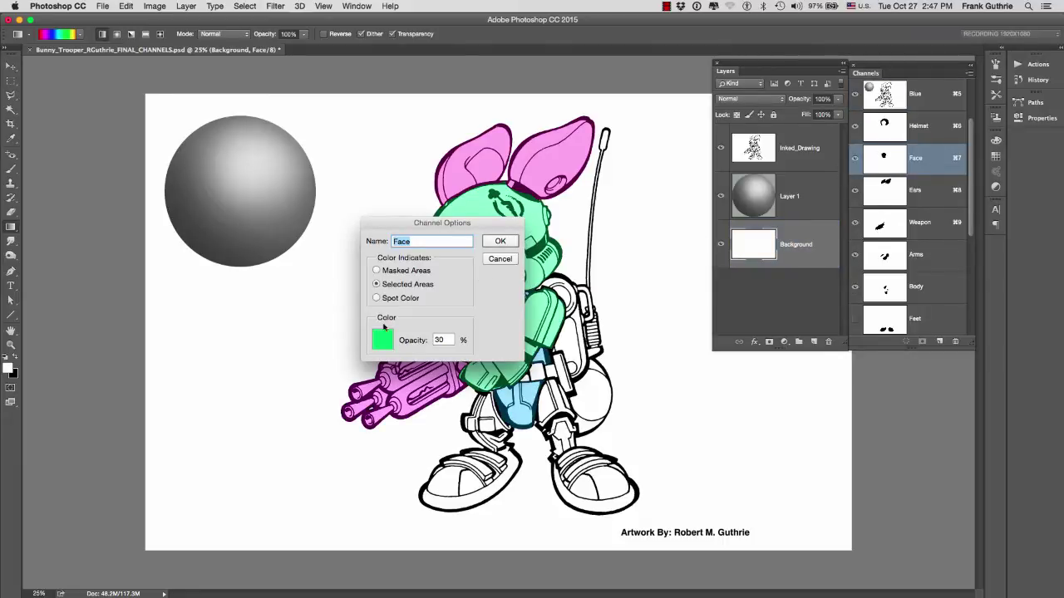
pyautogui.click(381, 340)
pyautogui.click(471, 265)
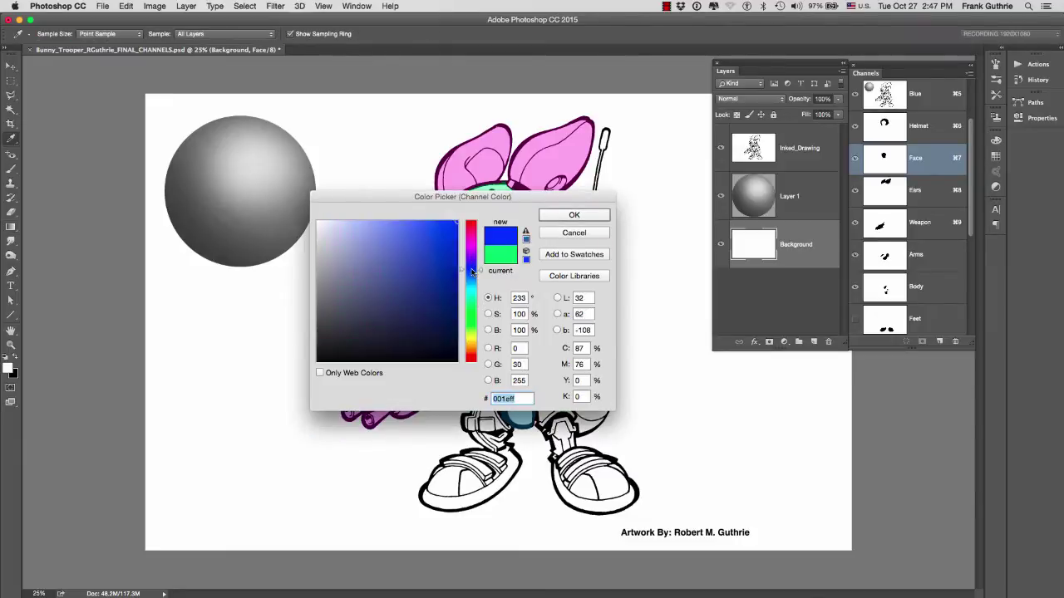
pyautogui.click(568, 218)
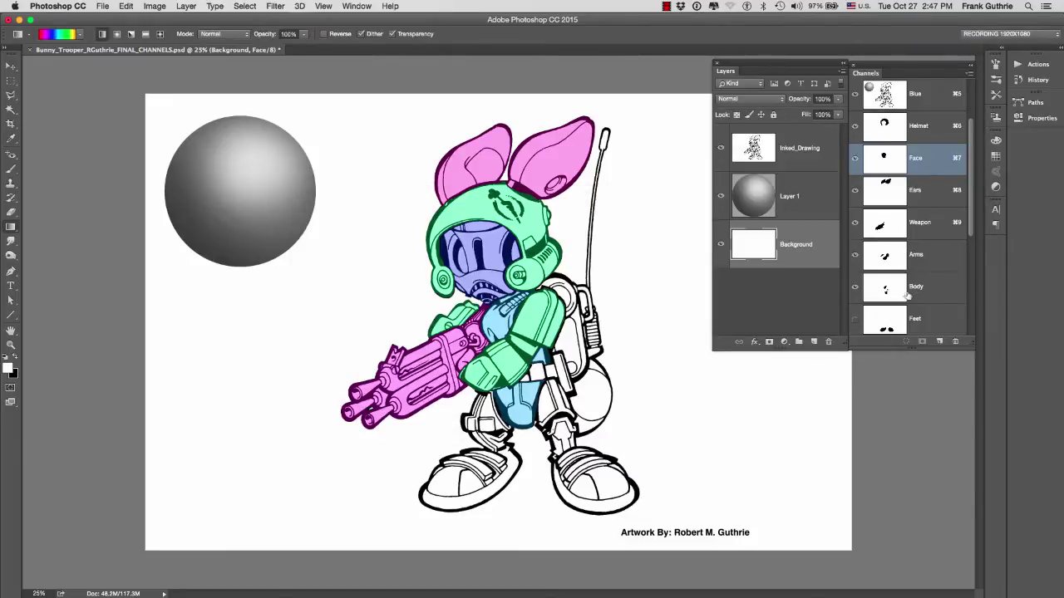
# - Show the Feet, Legs and Antena, and Radio channels as color overlays too
pyautogui.click(855, 318)
pyautogui.moveTo(973, 236); pyautogui.dragTo(970, 270)
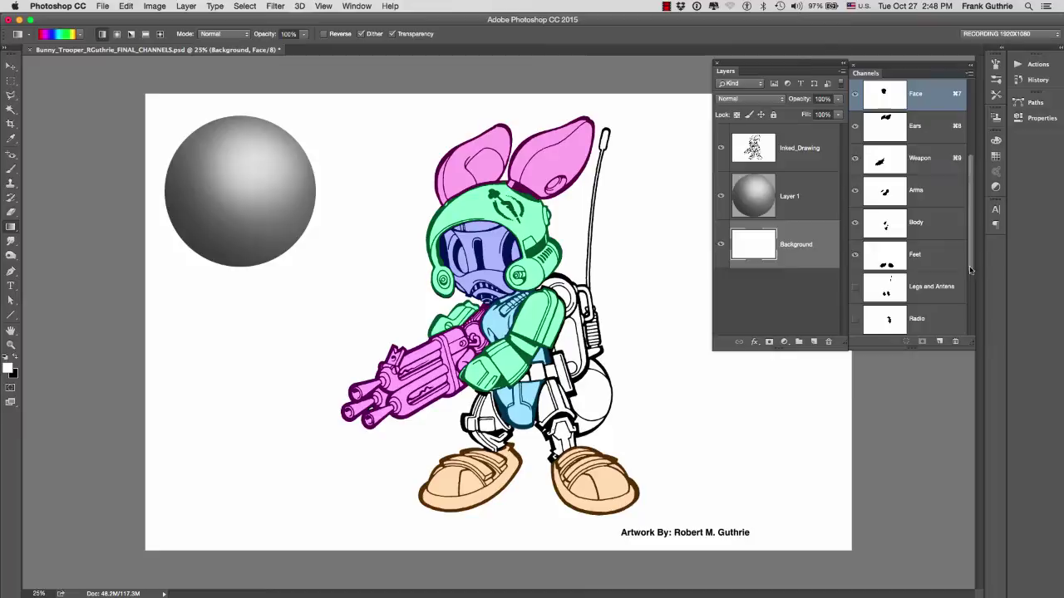
pyautogui.click(855, 287)
pyautogui.click(855, 319)
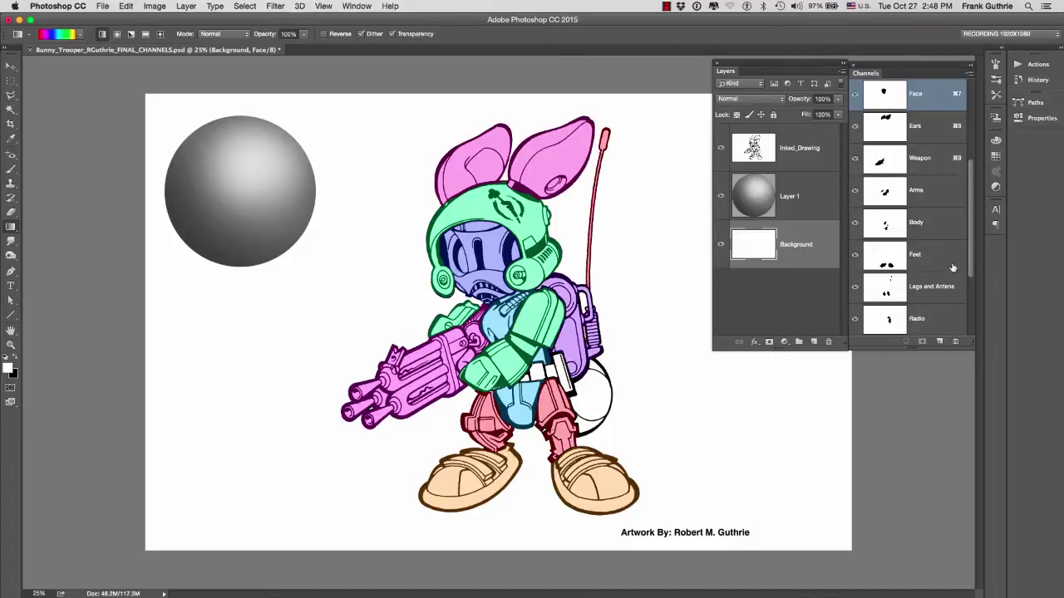
pyautogui.moveTo(972, 261)
pyautogui.mouseDown()
pyautogui.moveTo(970, 319)
pyautogui.moveTo(972, 275)
pyautogui.mouseUp()
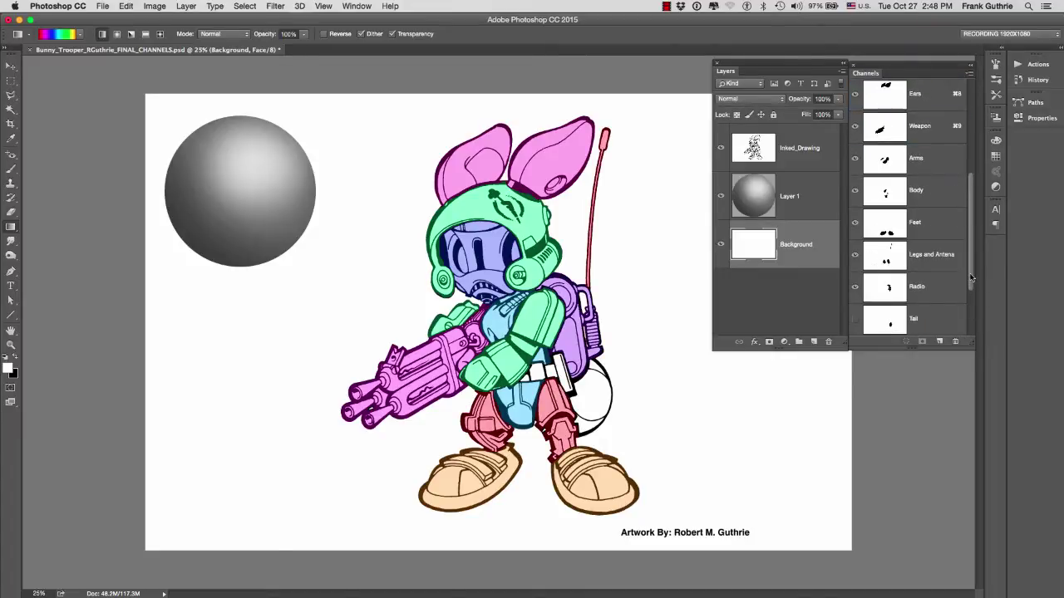
# - Hide all the body-part channel overlays and make the RGB composite channel active
pyautogui.moveTo(855, 287); pyautogui.dragTo(856, 94)
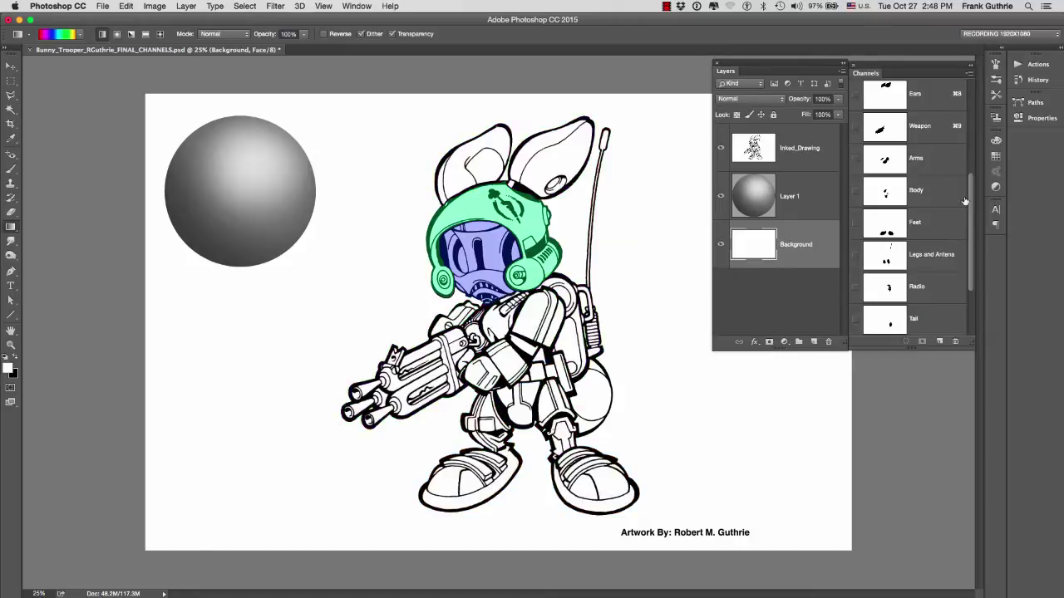
pyautogui.scroll(5, 966, 195)
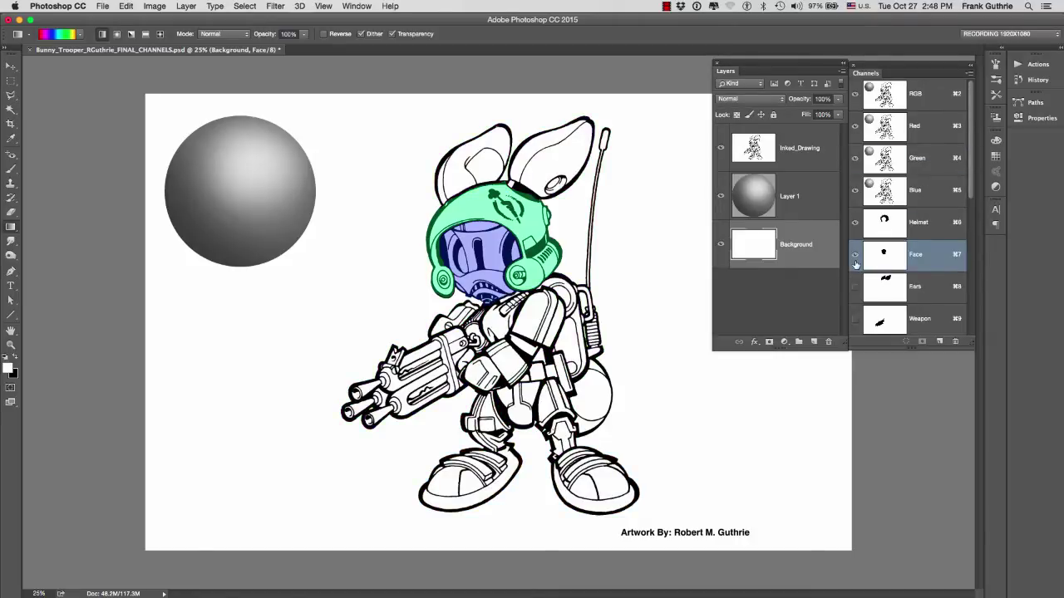
pyautogui.click(855, 225)
pyautogui.click(915, 98)
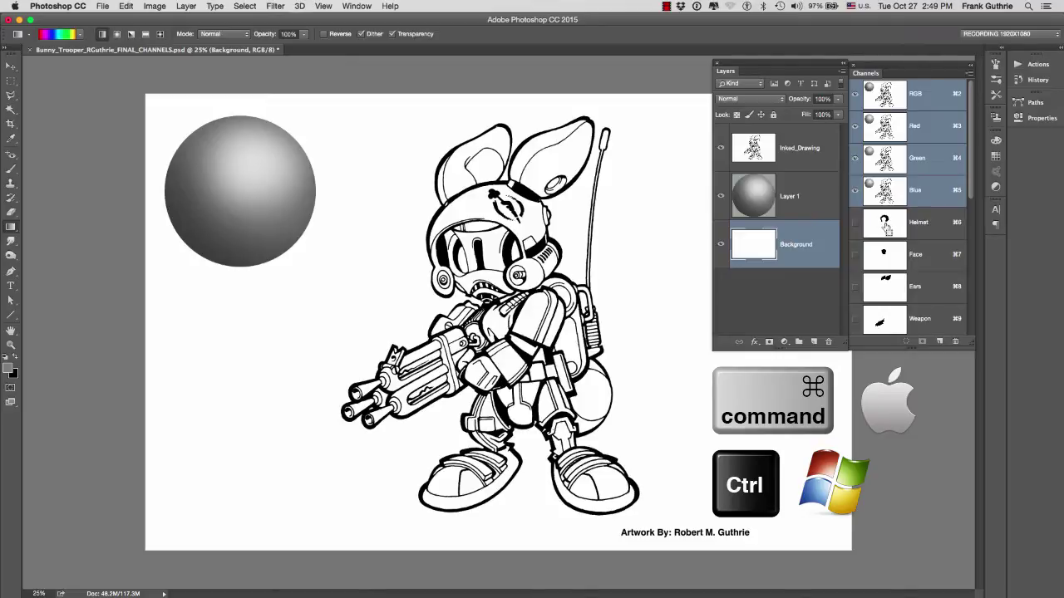
# - Load the Helmet channel as a selection and copy that area of the Background to a new layer
pyautogui.keyDown('super'); pyautogui.click(911, 151); pyautogui.keyUp('super')
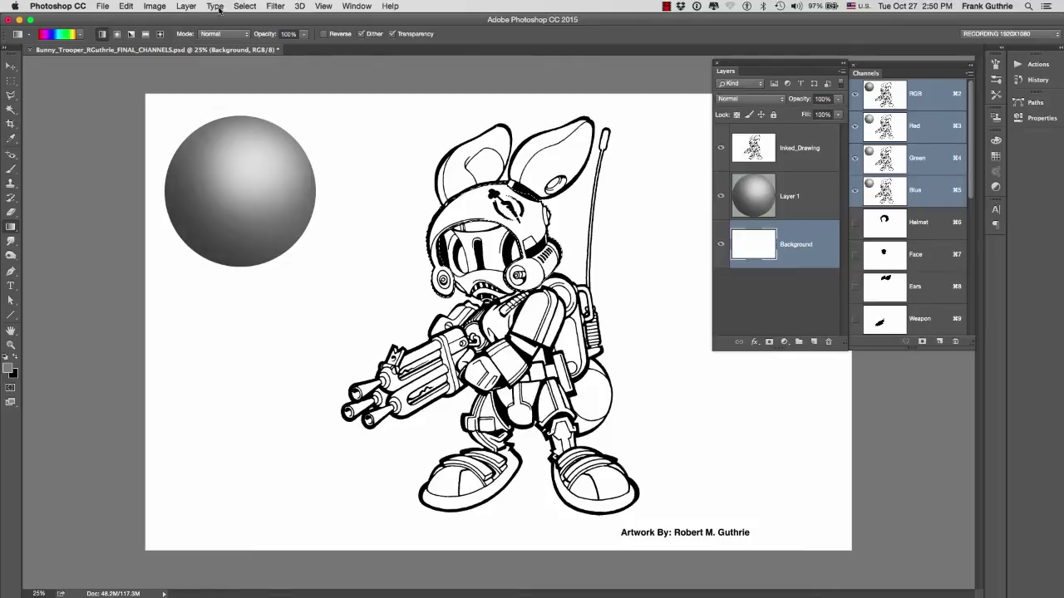
pyautogui.click(185, 5)
pyautogui.moveTo(194, 20)
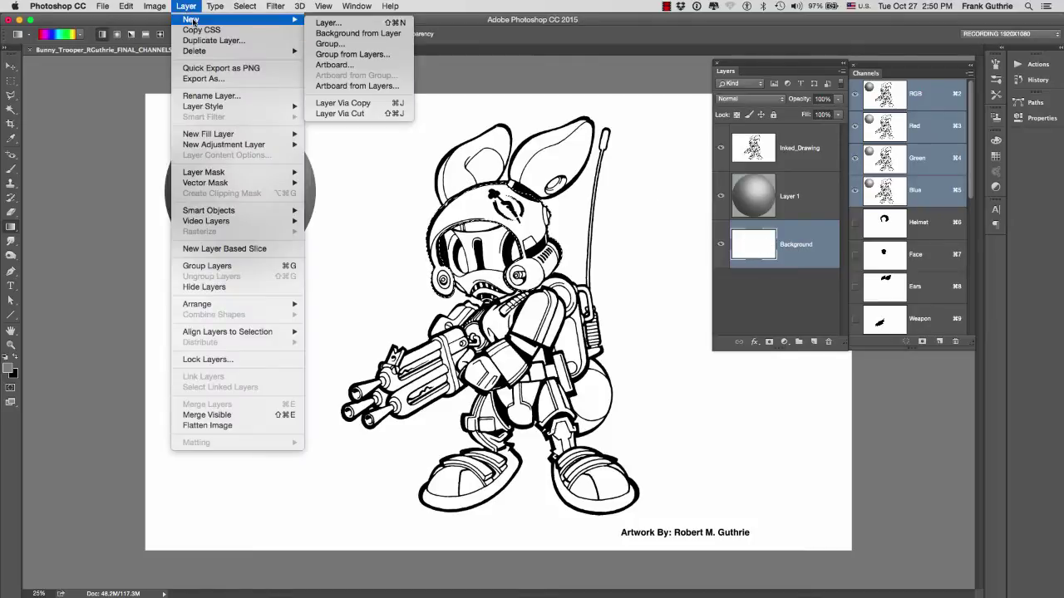
pyautogui.click(400, 105)
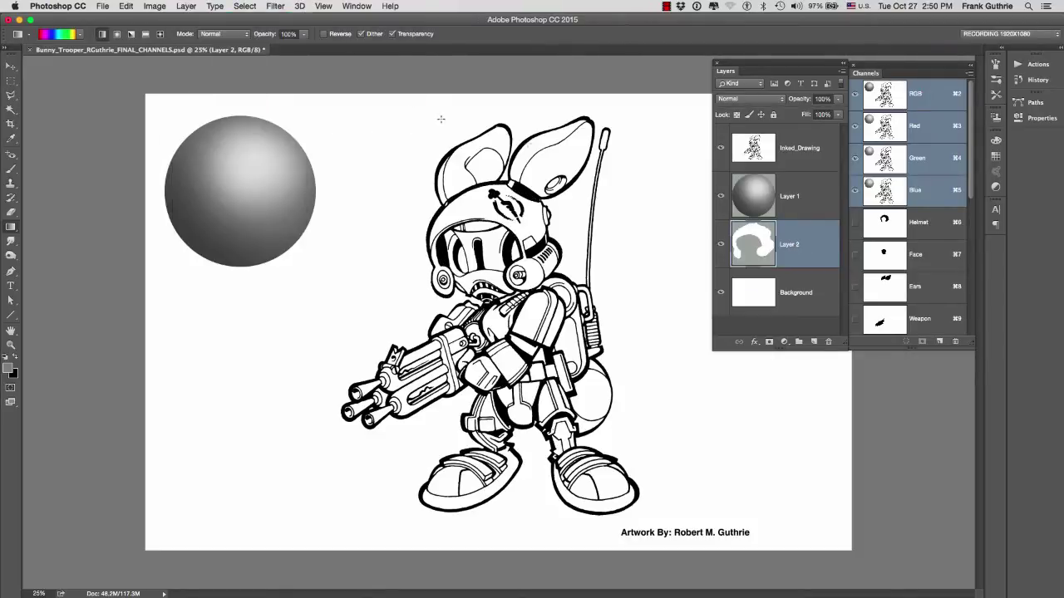
# - Rename the new helmet-shaped layer as Helmet
pyautogui.doubleClick(788, 246)
pyautogui.write('Helmet')
pyautogui.press('Return')
# - Darken the Helmet layer to gray with Hue/Saturation, setting Lightness to -50
pyautogui.click(154, 7)
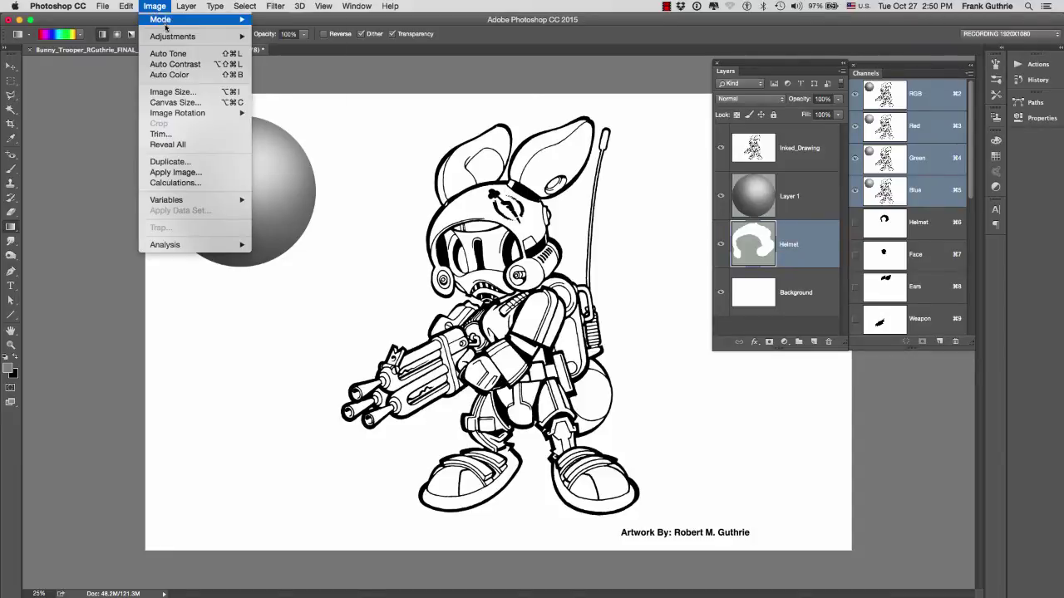
pyautogui.moveTo(187, 37)
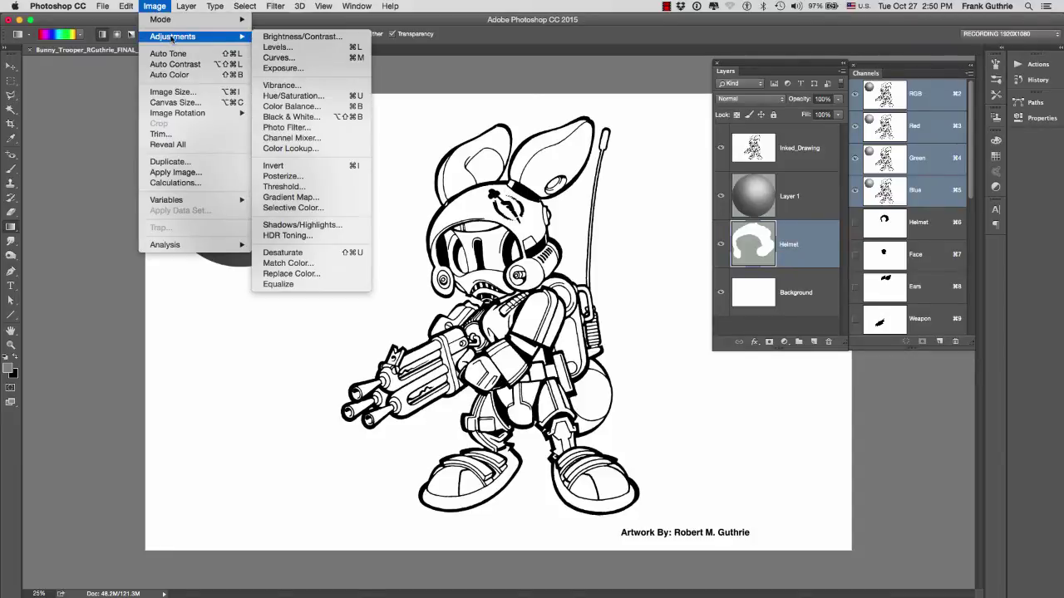
pyautogui.click(344, 100)
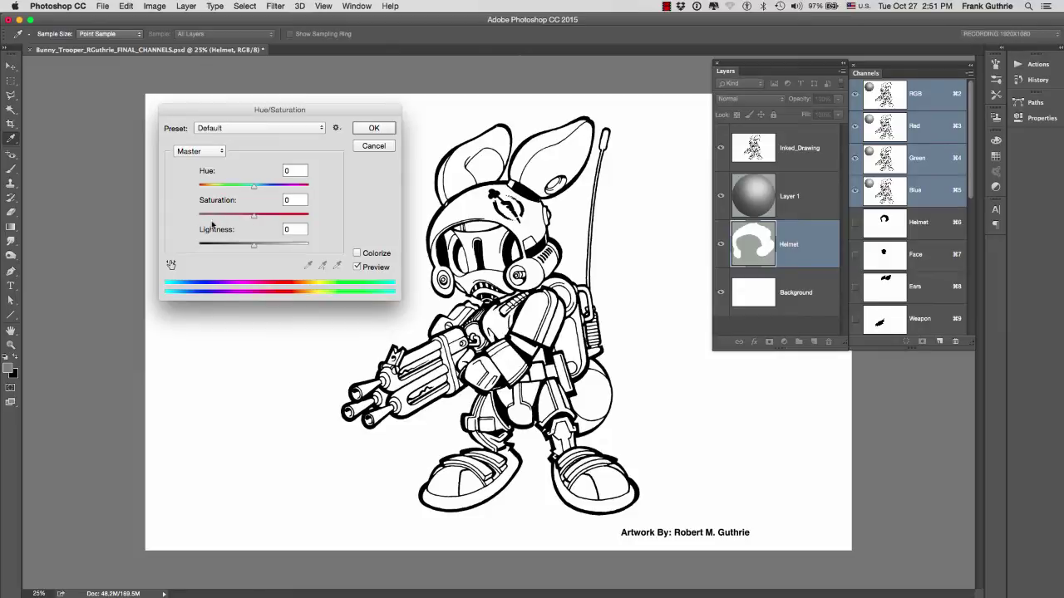
pyautogui.moveTo(253, 247); pyautogui.dragTo(195, 247)
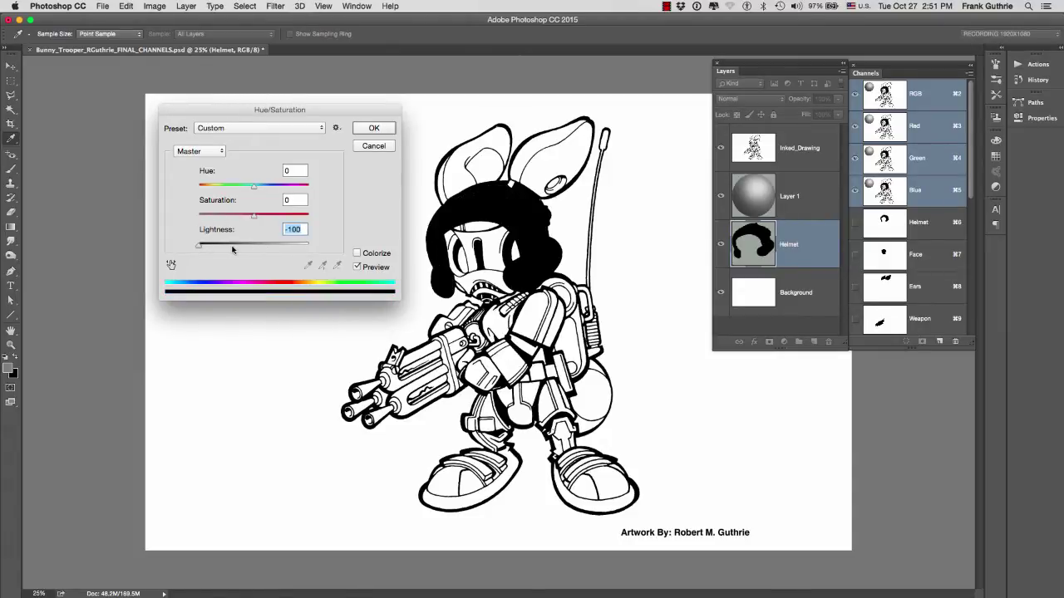
pyautogui.write('-50')
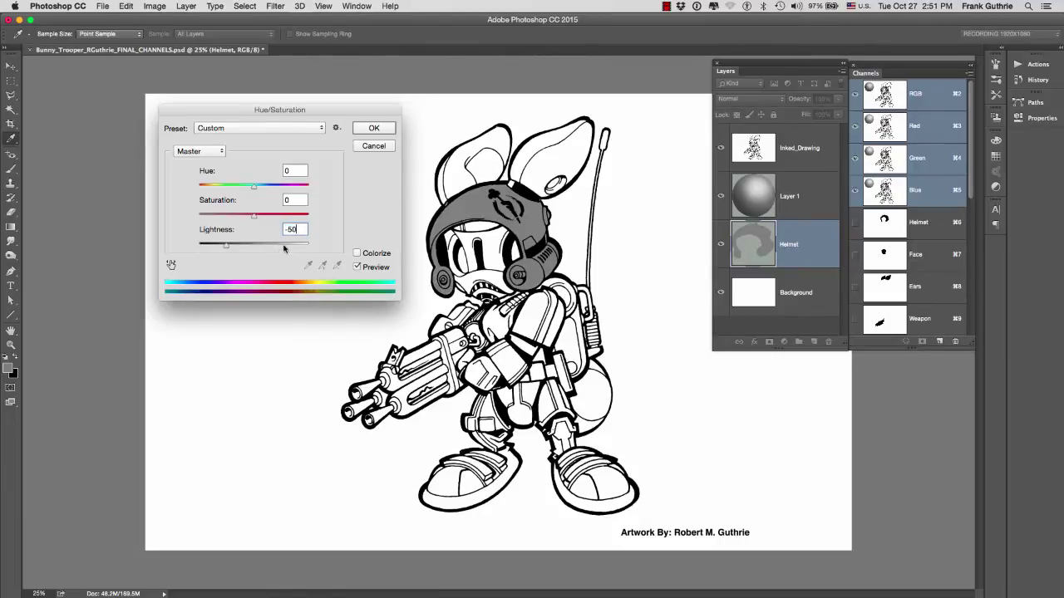
pyautogui.click(370, 128)
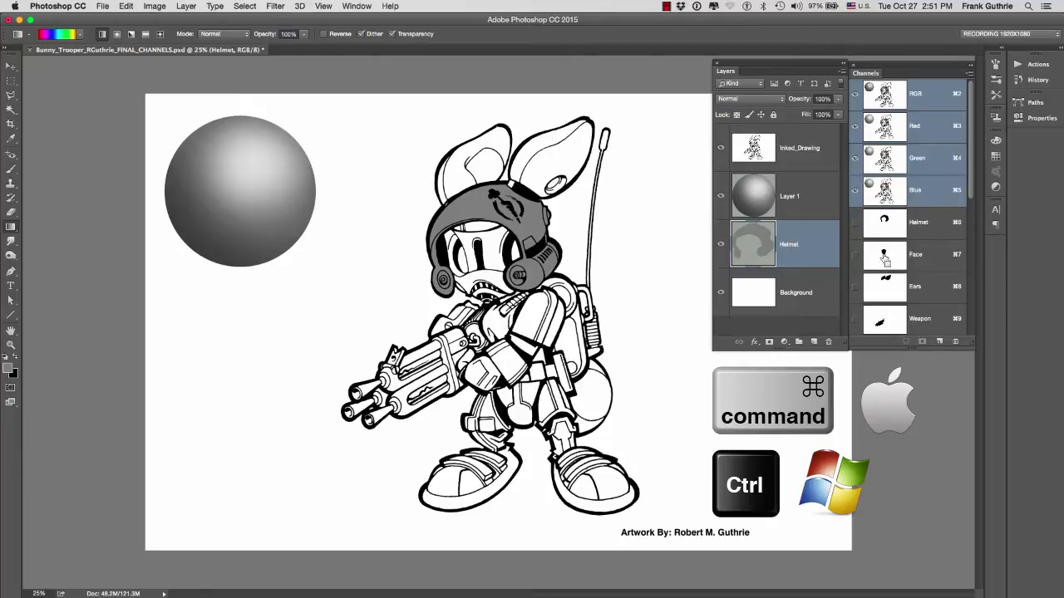
# - Load the Face channel as a selection and copy that area of the Background to a new layer
pyautogui.keyDown('super'); pyautogui.click(885, 258); pyautogui.keyUp('super')
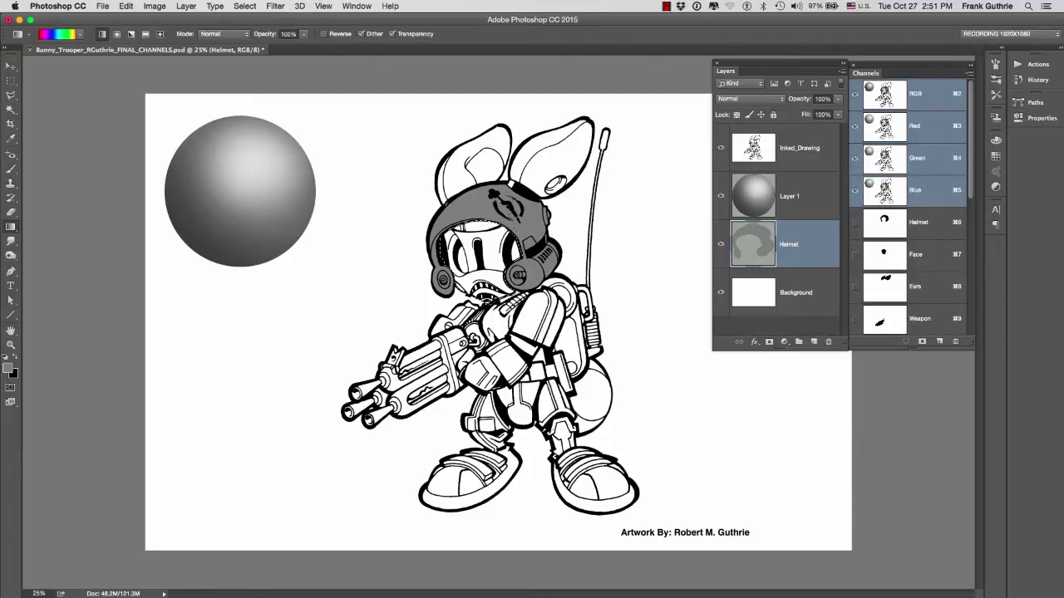
pyautogui.click(761, 300)
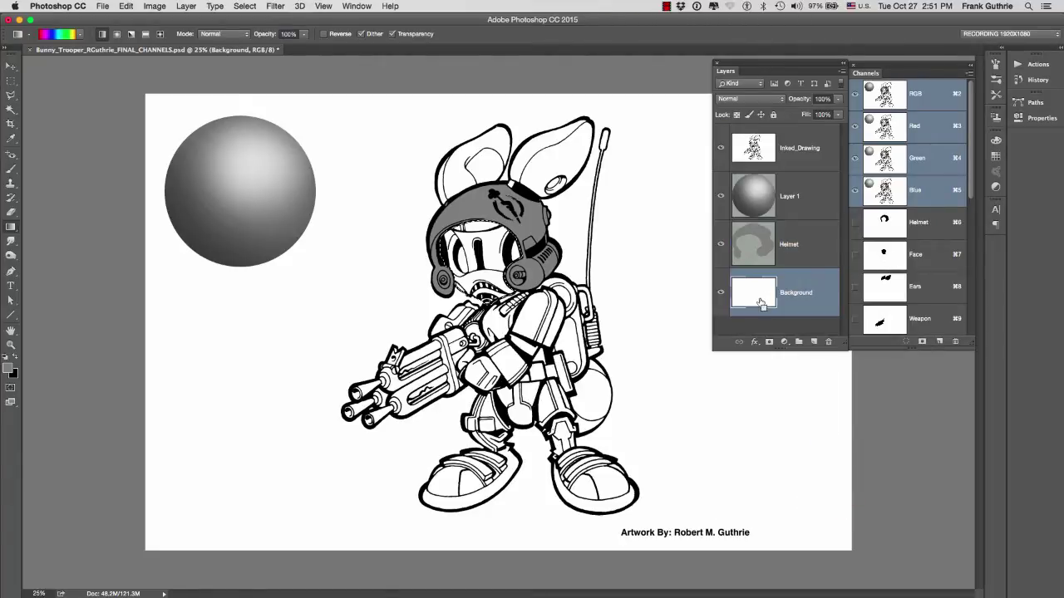
pyautogui.press('super+j')
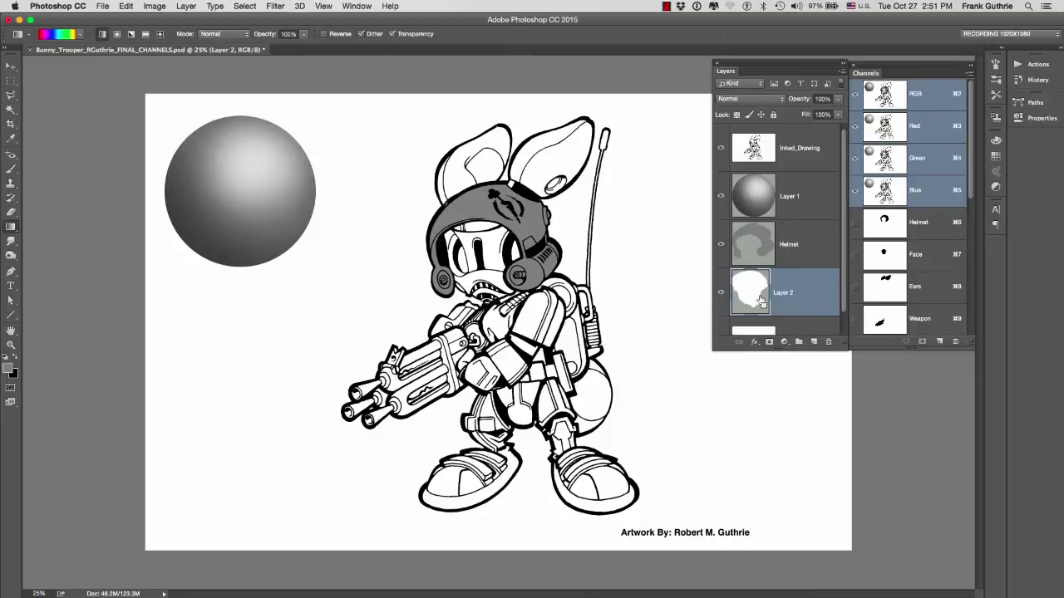
# - Darken the new face layer to gray with Hue/Saturation, setting Lightness to -50
pyautogui.press('super+u')
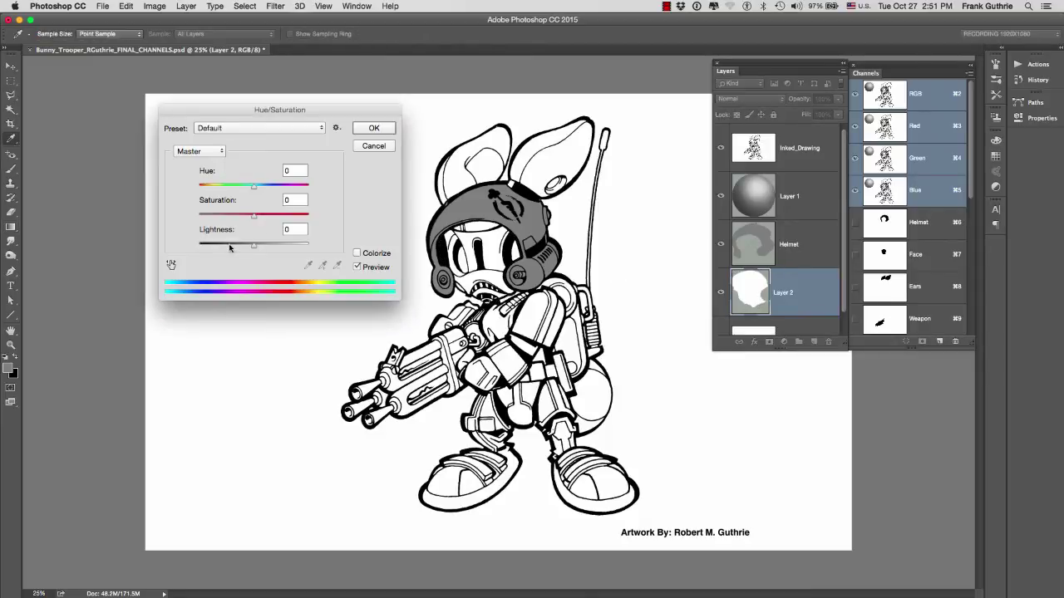
pyautogui.click(225, 244)
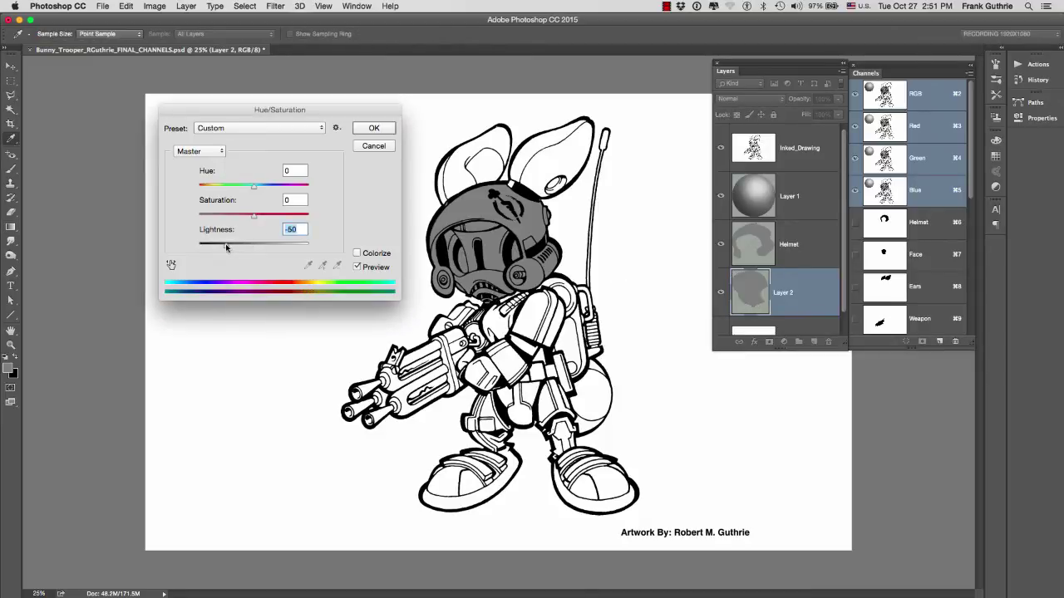
pyautogui.click(374, 128)
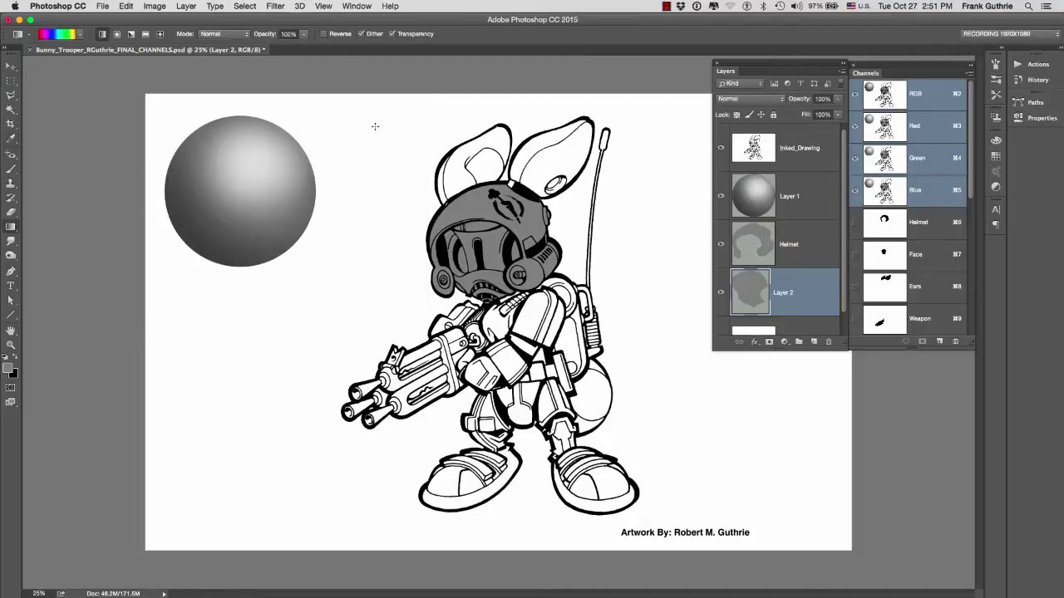
# - Load the Ears channel as a selection and copy that area of the Background to a new layer
pyautogui.keyDown('super'); pyautogui.click(886, 289); pyautogui.keyUp('super')
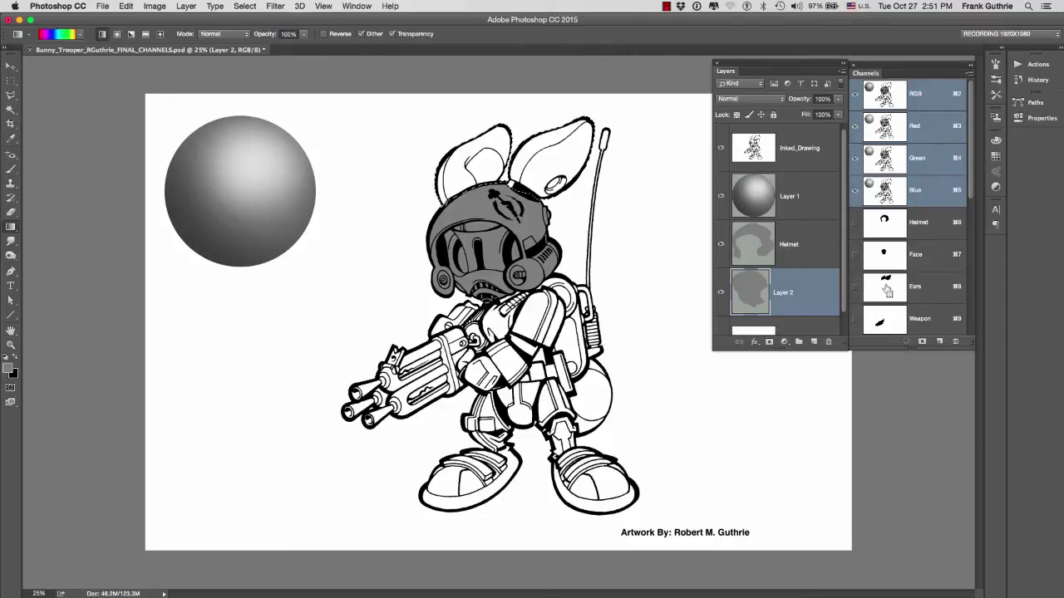
pyautogui.scroll(-1, 838, 317)
pyautogui.click(794, 320)
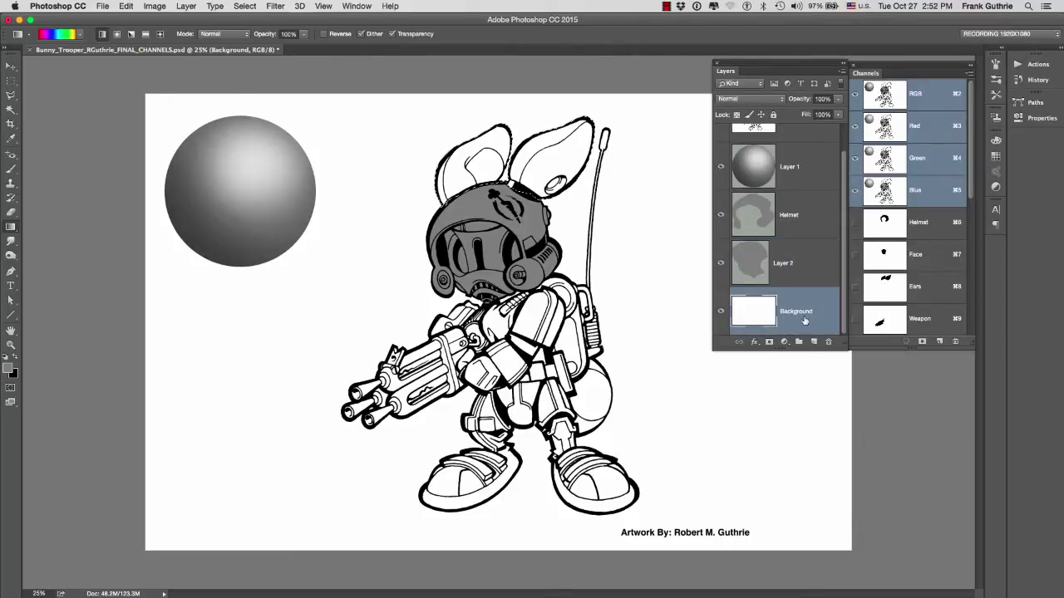
pyautogui.press('super+j')
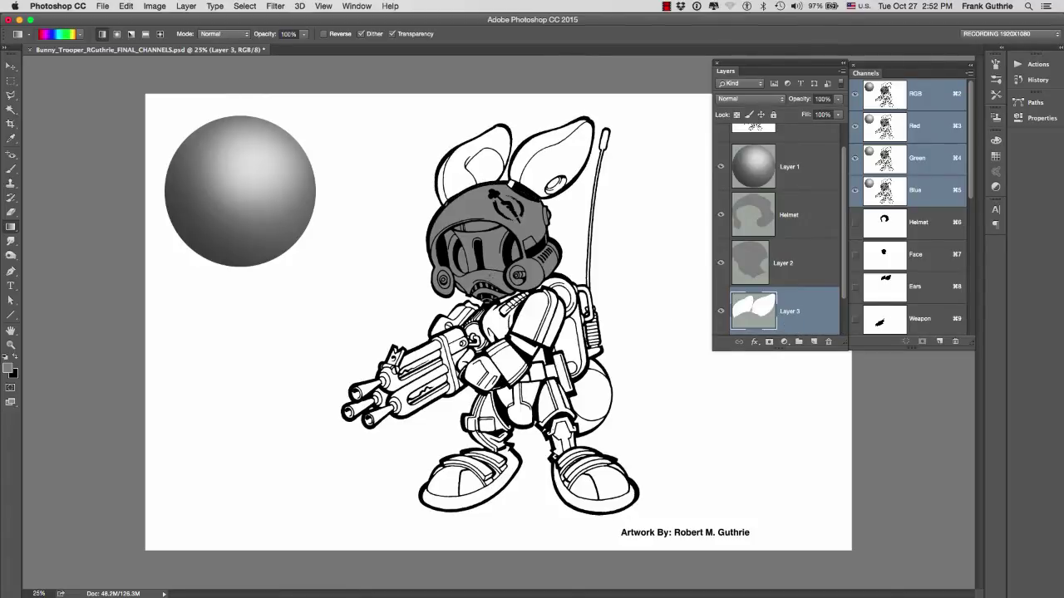
# - Darken the new ears layer to gray with Hue/Saturation, setting Lightness to -50
pyautogui.press('super+u')
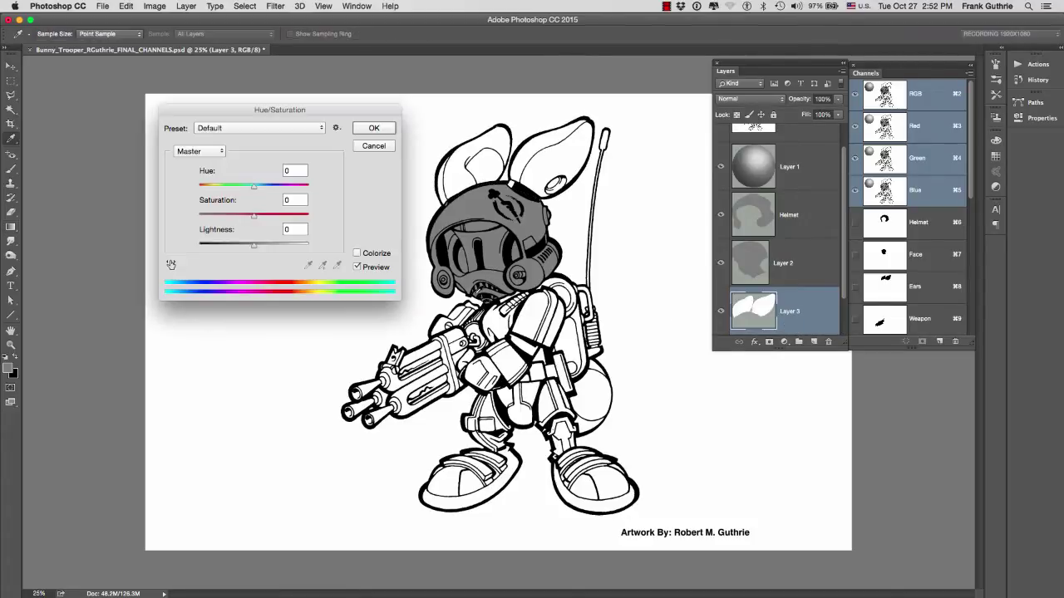
pyautogui.click(224, 244)
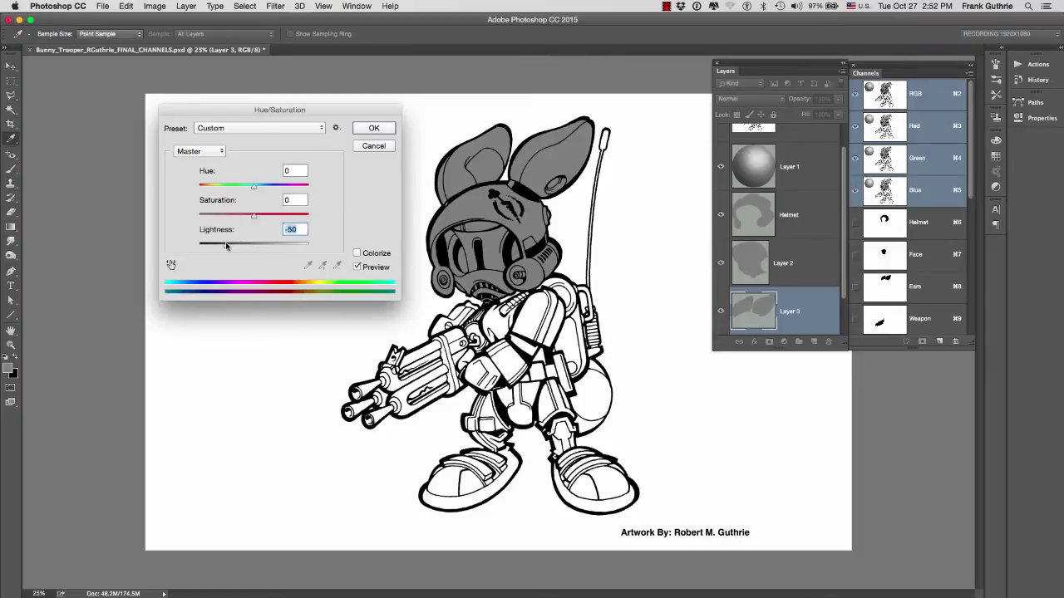
pyautogui.click(372, 129)
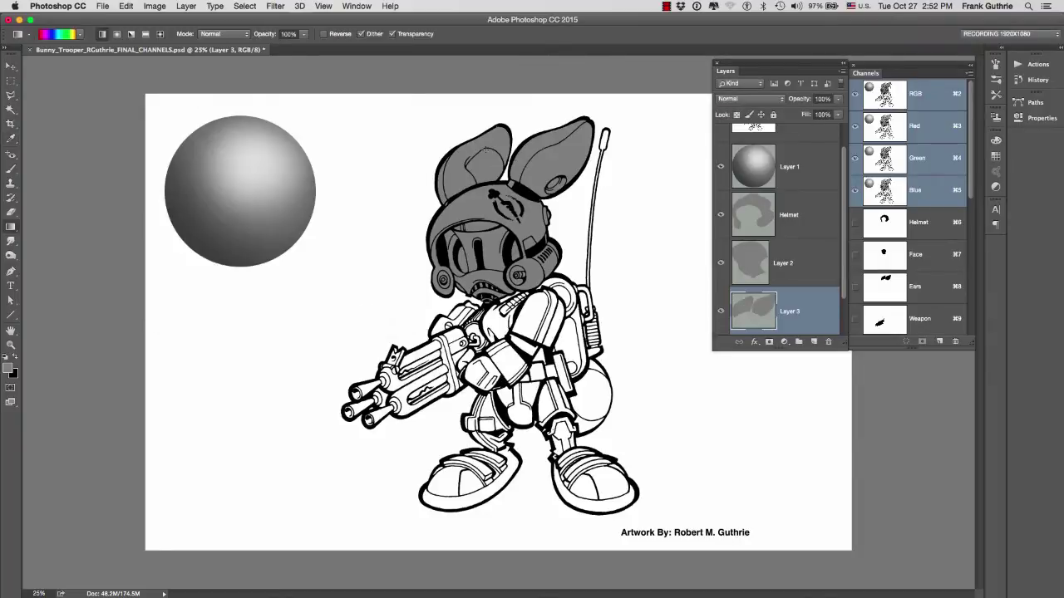
# - Load the Weapon channel as a selection, copy that area of the Background to a new layer, and darken it to gray with Hue/Saturation's Lightness
pyautogui.scroll(-2, 837, 293)
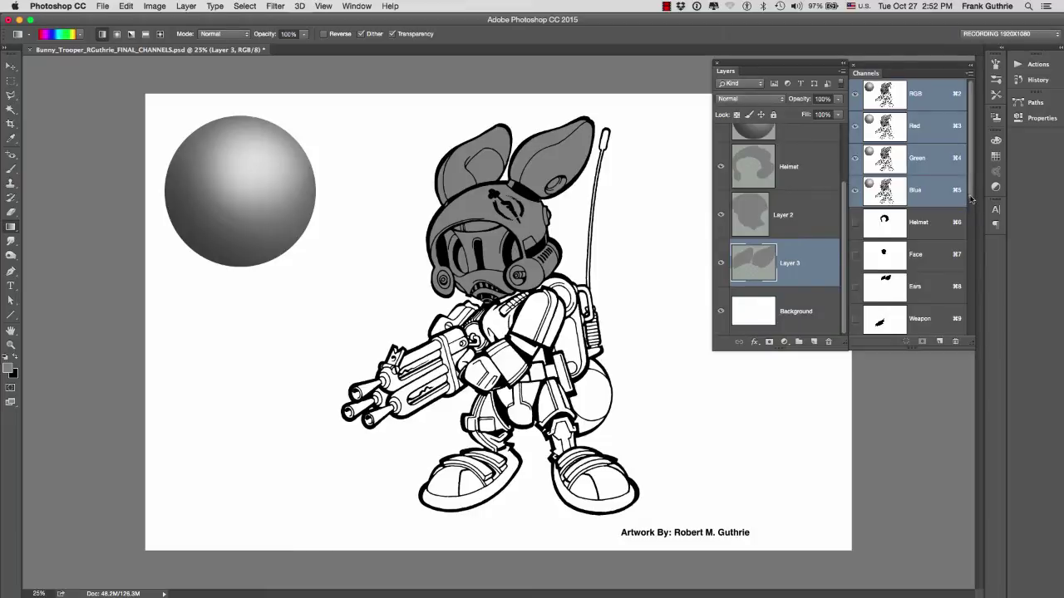
pyautogui.moveTo(973, 200); pyautogui.dragTo(971, 260)
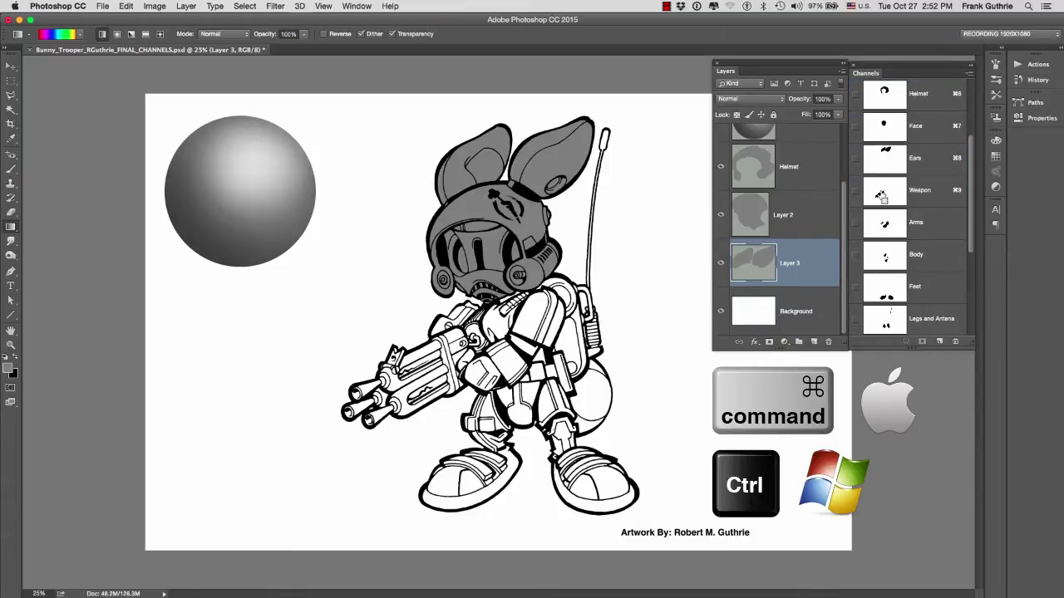
pyautogui.keyDown('super'); pyautogui.click(881, 196); pyautogui.keyUp('super')
pyautogui.click(758, 314)
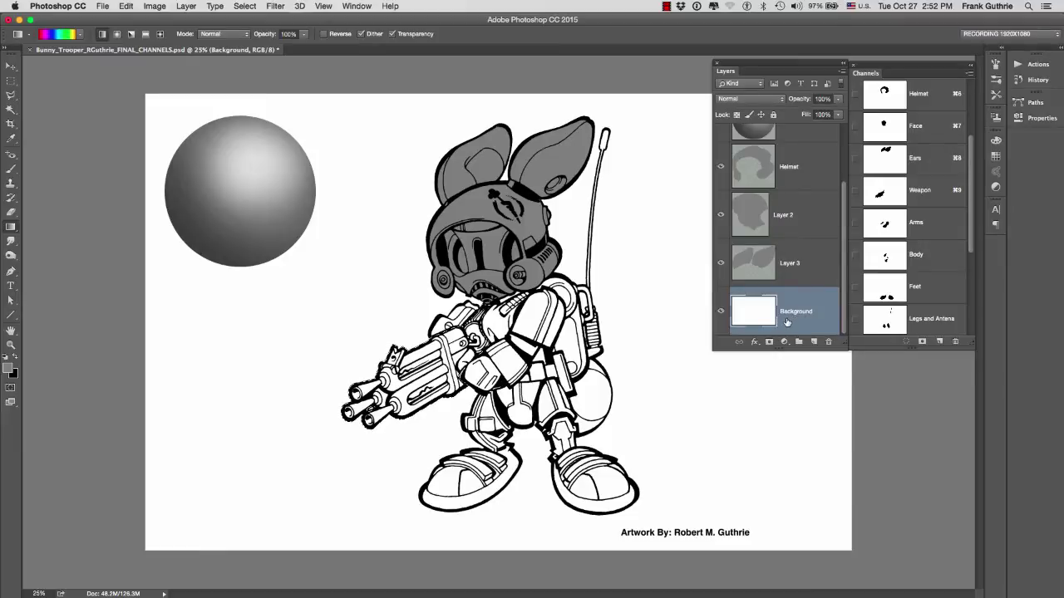
pyautogui.press('super+j')
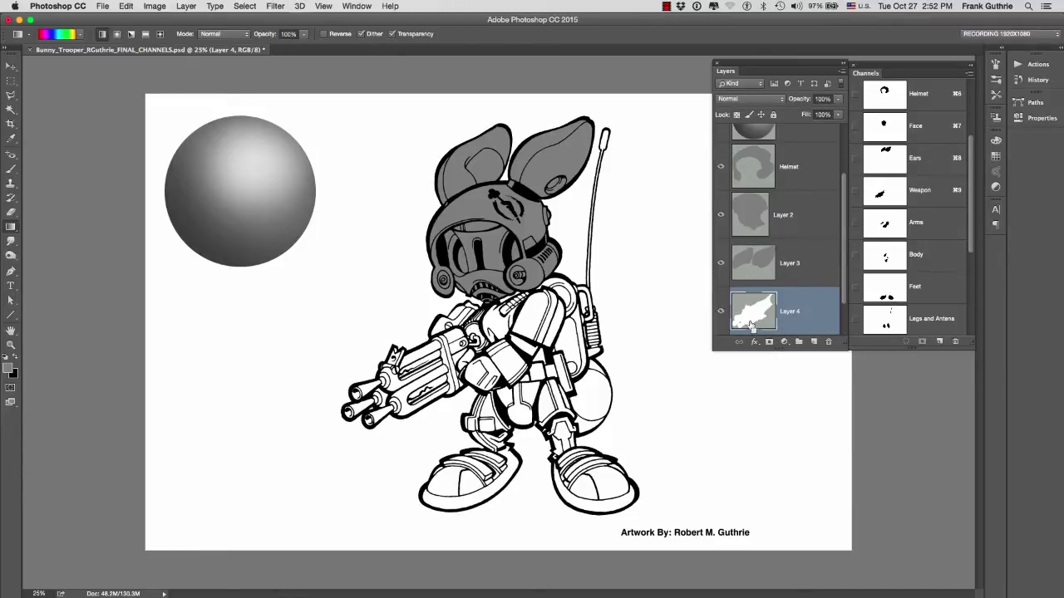
pyautogui.press('super+u')
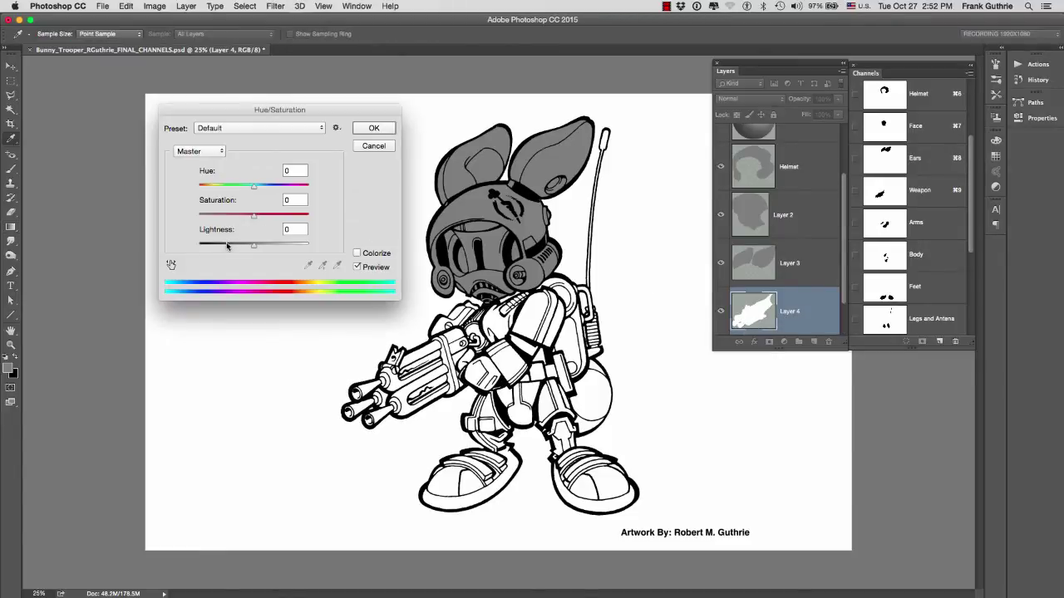
pyautogui.click(226, 245)
pyautogui.press('Return')
pyautogui.press('g')
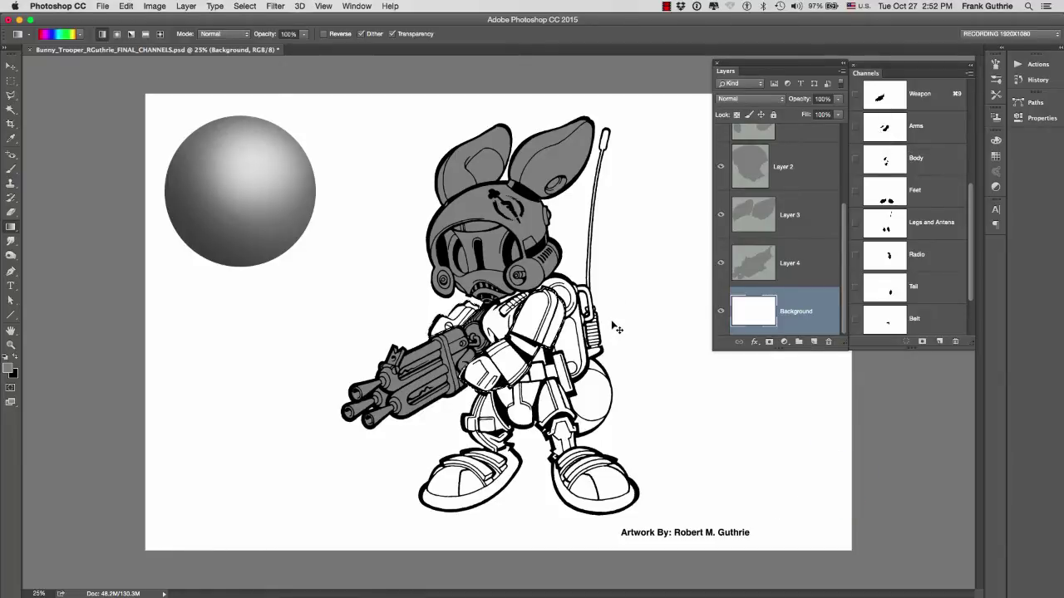
# - Copy the Arms channel's area of the Background to a new layer and darken it with Hue/Saturation, setting Lightness to -49
pyautogui.press('super+j')
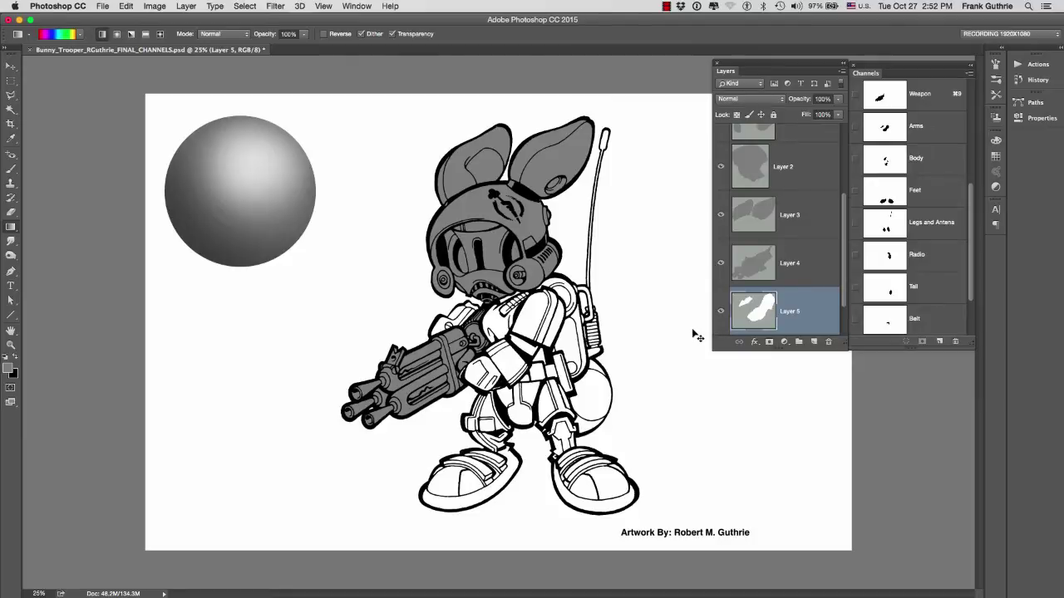
pyautogui.press('super+u')
pyautogui.click(225, 243)
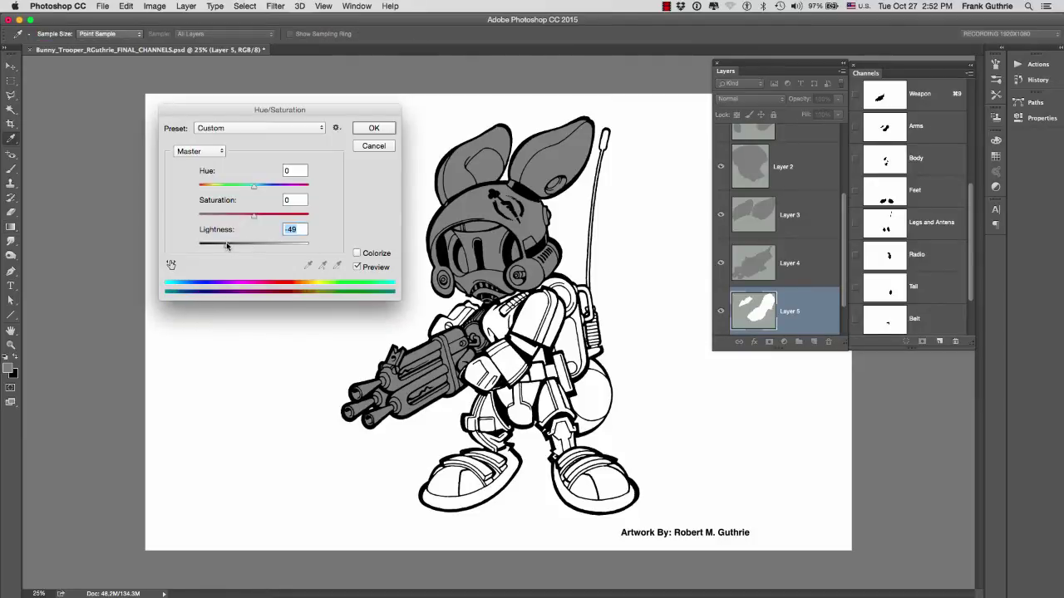
pyautogui.click(374, 128)
# - Copy the Body channel's area of the Background to a new layer and darken it with Hue/Saturation, setting Lightness to -50
pyautogui.moveTo(842, 291); pyautogui.dragTo(844, 348)
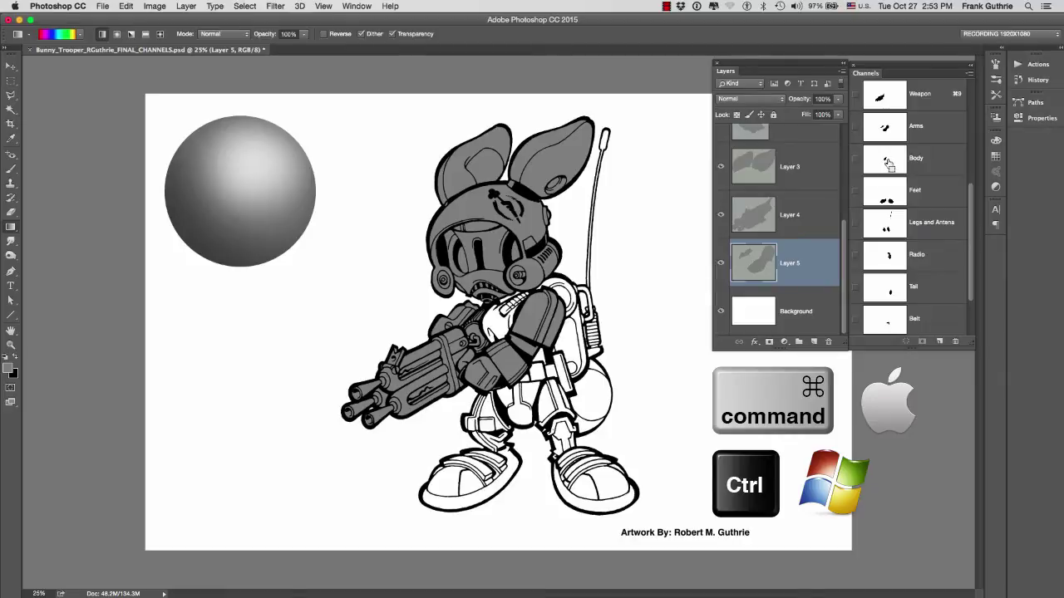
pyautogui.click(753, 316)
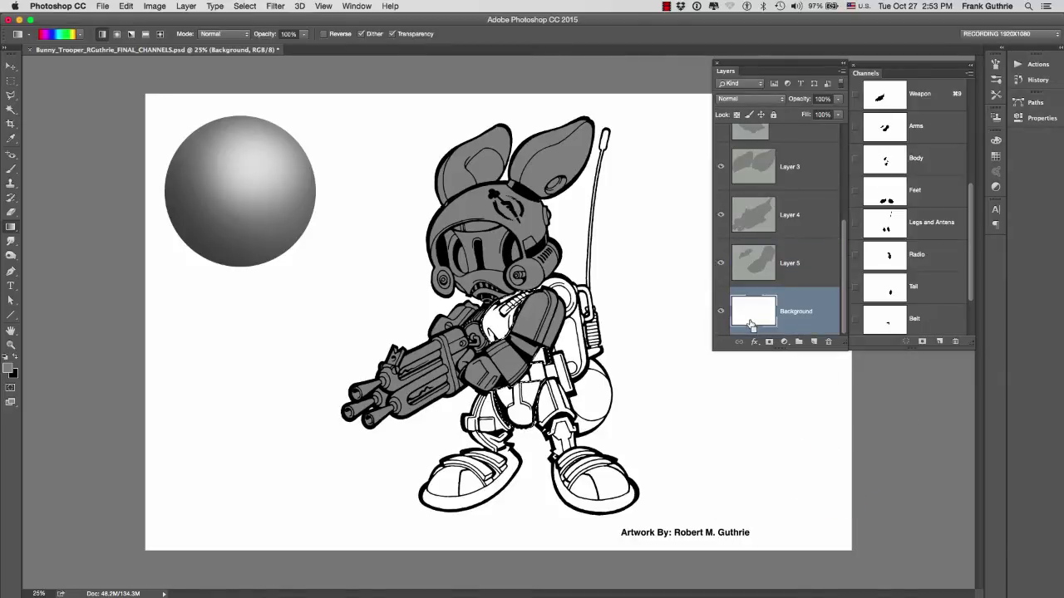
pyautogui.press('super+j')
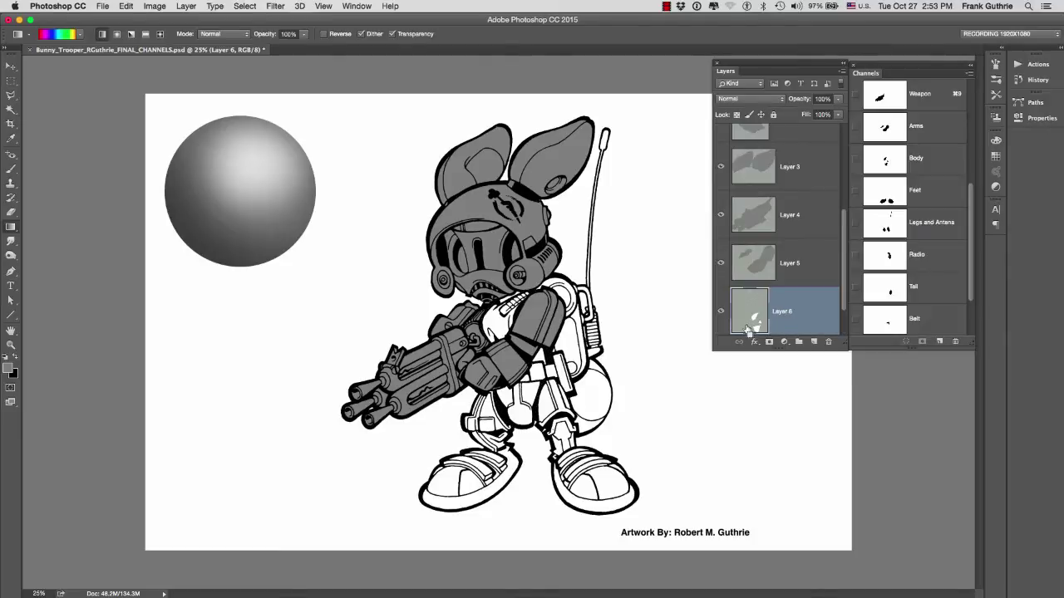
pyautogui.press('super+u')
pyautogui.moveTo(254, 244); pyautogui.dragTo(225, 244)
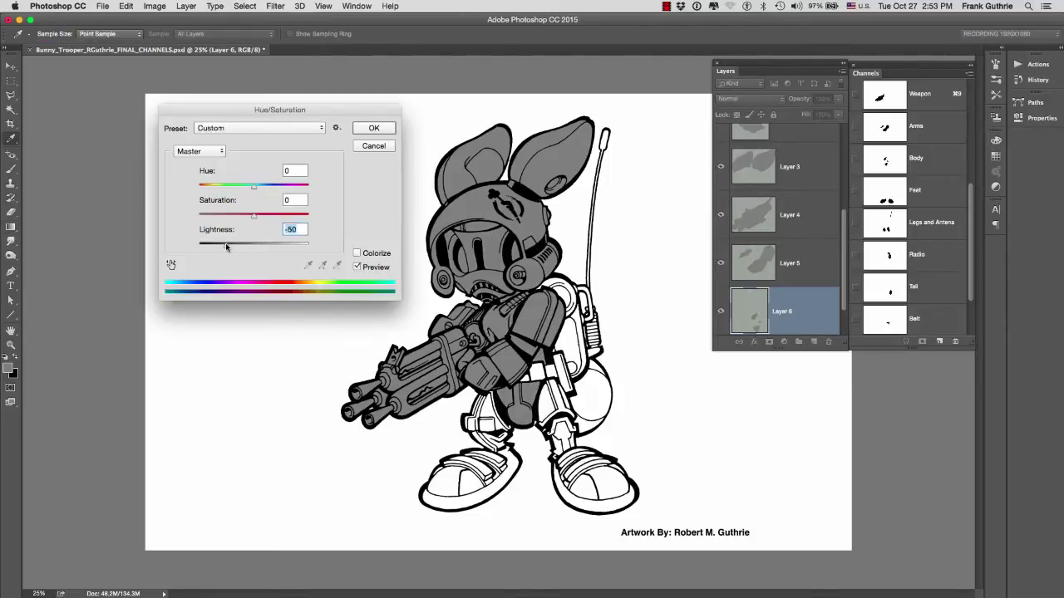
pyautogui.click(373, 128)
pyautogui.press('g')
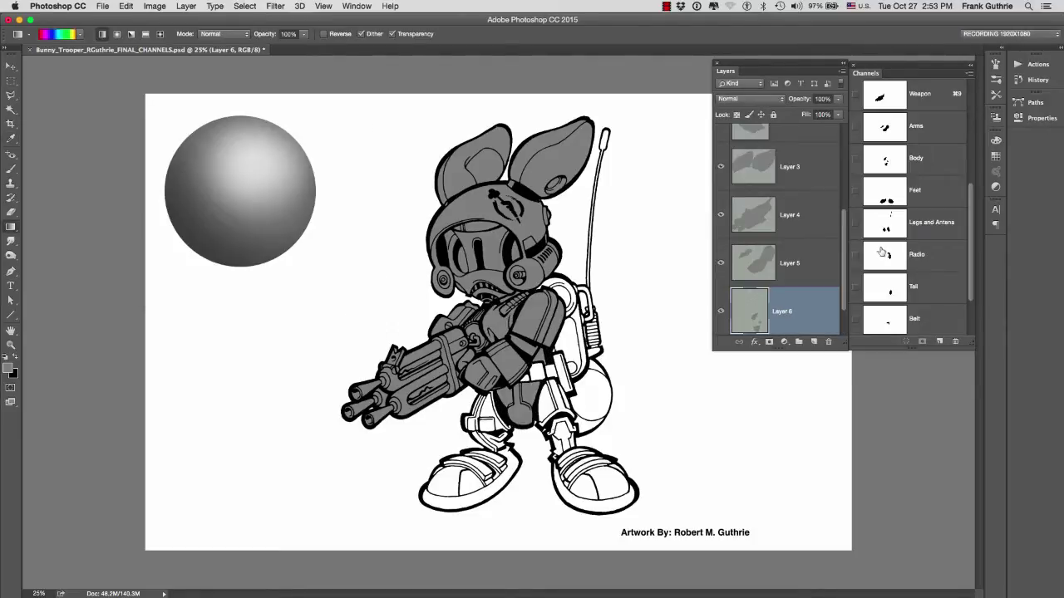
# - Load the Feet channel as a selection, copy that area of the Background to a new layer, and darken it with Hue/Saturation at Lightness -50
pyautogui.keyDown('super'); pyautogui.click(885, 197); pyautogui.keyUp('super')
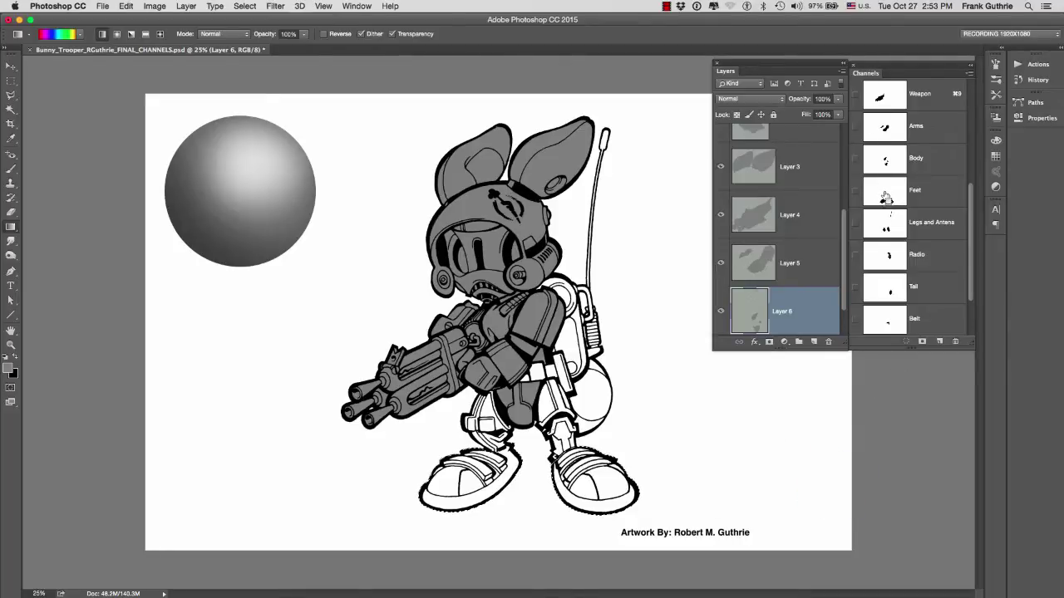
pyautogui.scroll(-1, 789, 274)
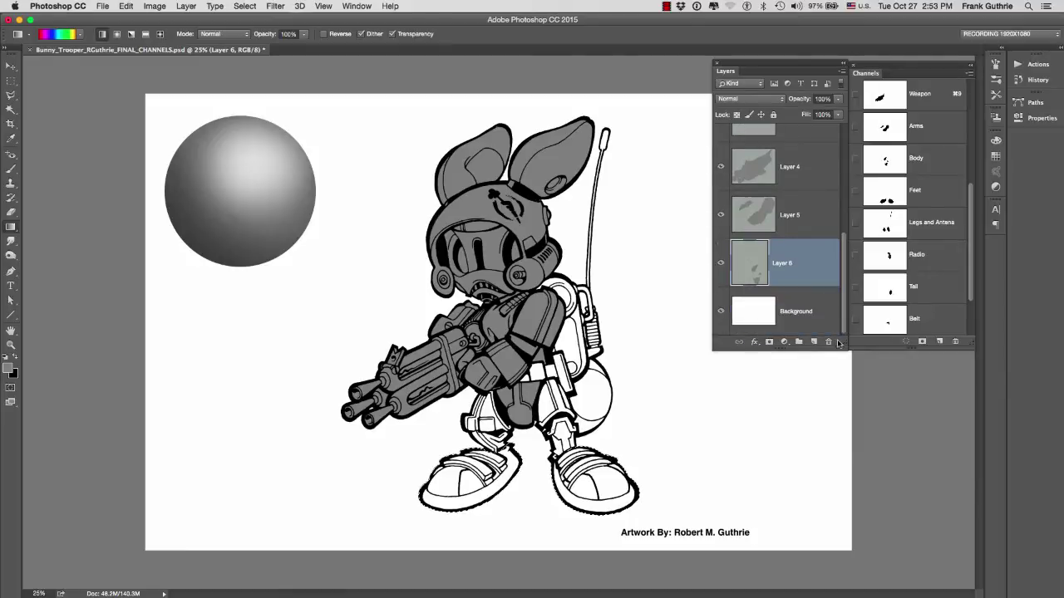
pyautogui.click(802, 314)
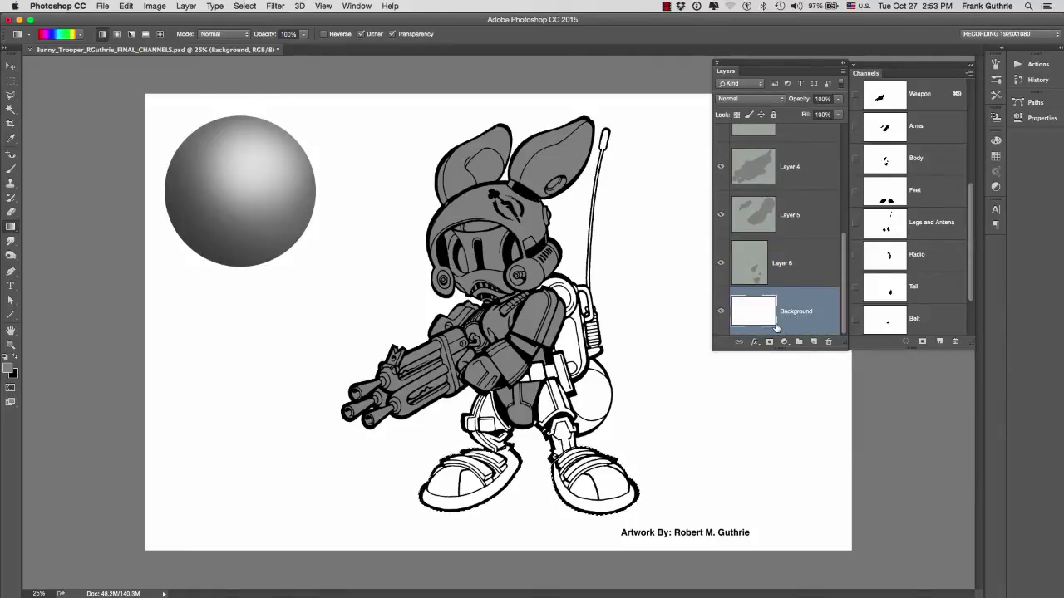
pyautogui.press('super+j')
pyautogui.press('super+u')
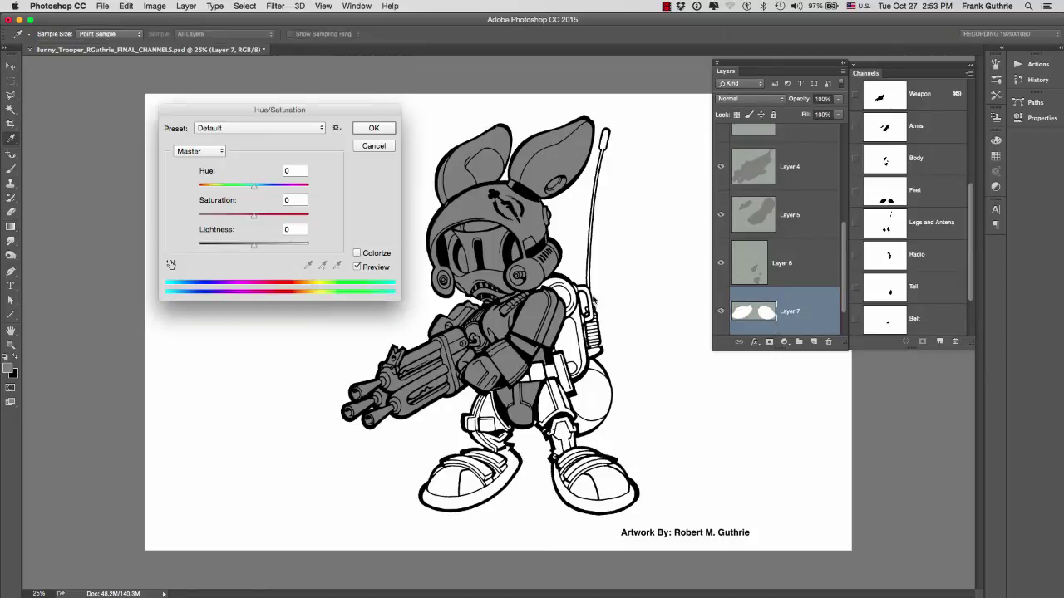
pyautogui.click(224, 245)
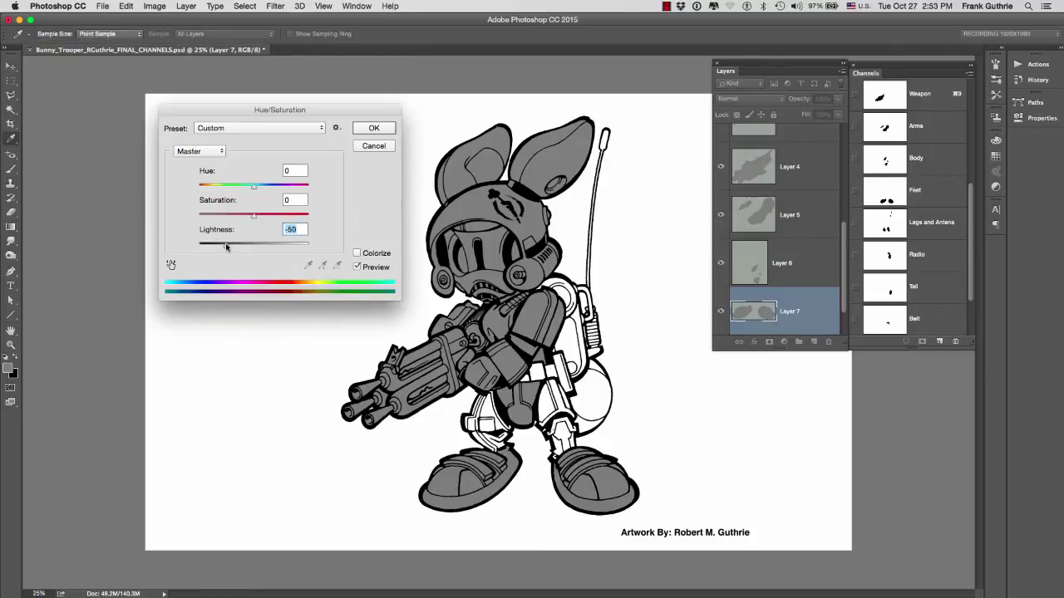
pyautogui.click(383, 128)
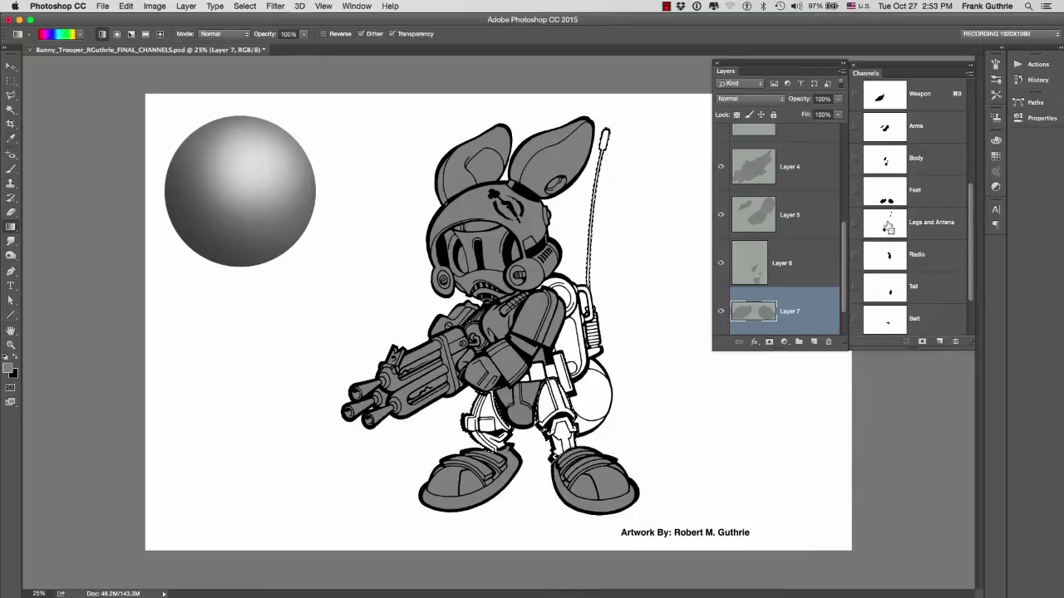
# - Load the legs and antenna channel as a selection, copy that Background area to a new layer, and darken it with Hue/Saturation at Lightness -51
pyautogui.keyDown('super'); pyautogui.click(887, 229); pyautogui.keyUp('super')
pyautogui.scroll(-1, 839, 285)
pyautogui.click(782, 319)
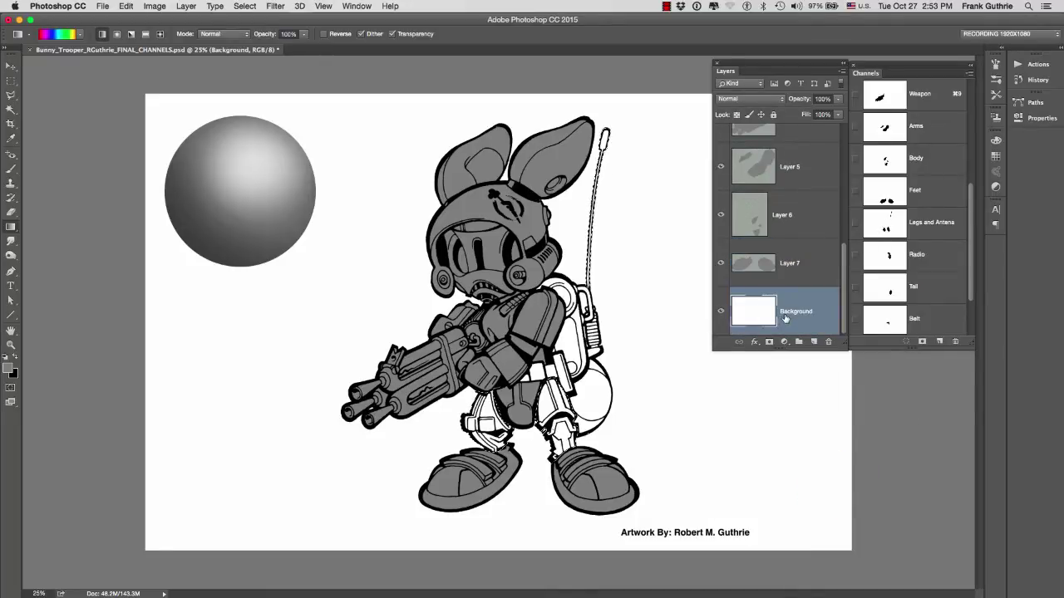
pyautogui.press('super+j')
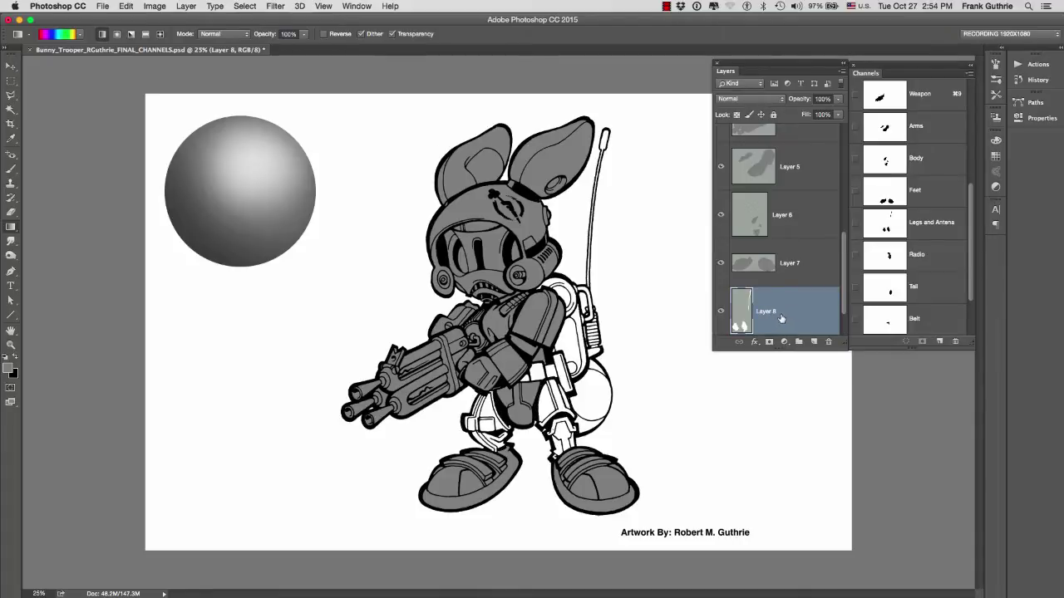
pyautogui.press('super+u')
pyautogui.moveTo(234, 246); pyautogui.dragTo(228, 244)
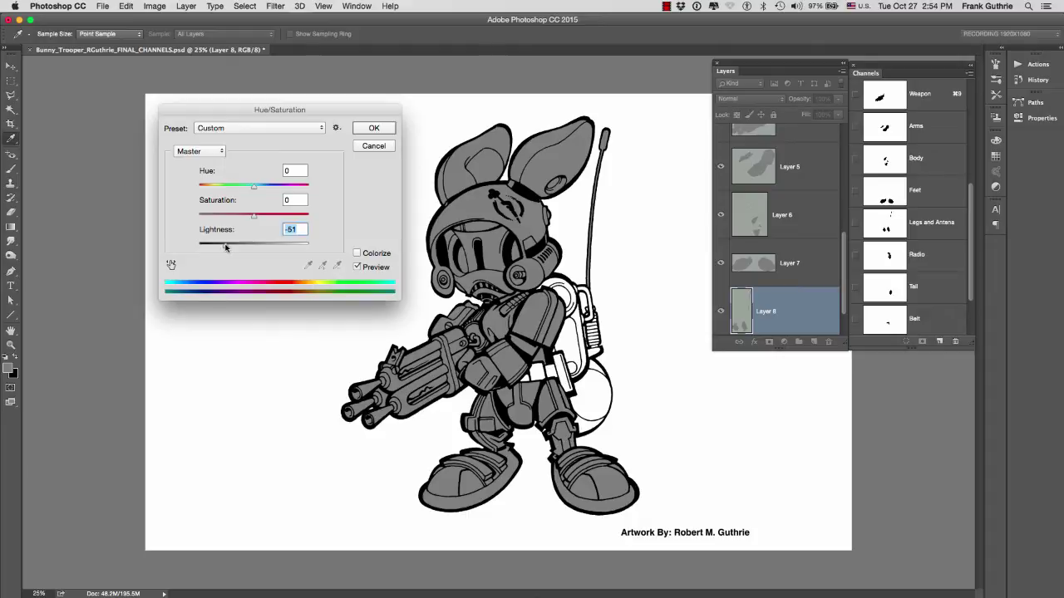
pyautogui.click(374, 128)
pyautogui.press('g')
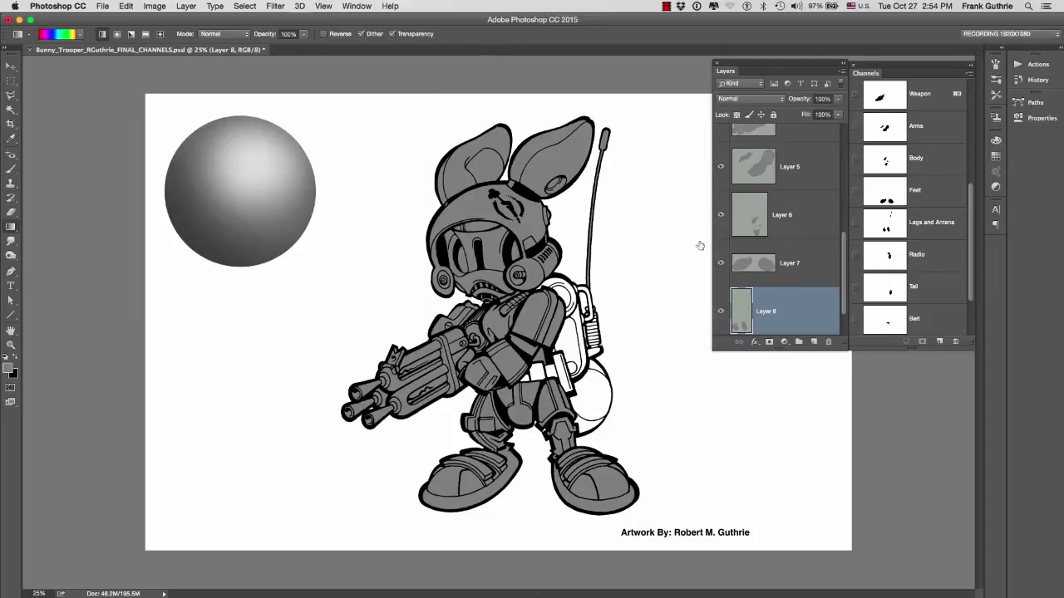
# - Copy the Radio channel's area of the Background to a new layer and darken it with Hue/Saturation, setting Lightness to -50
pyautogui.scroll(-2, 848, 306)
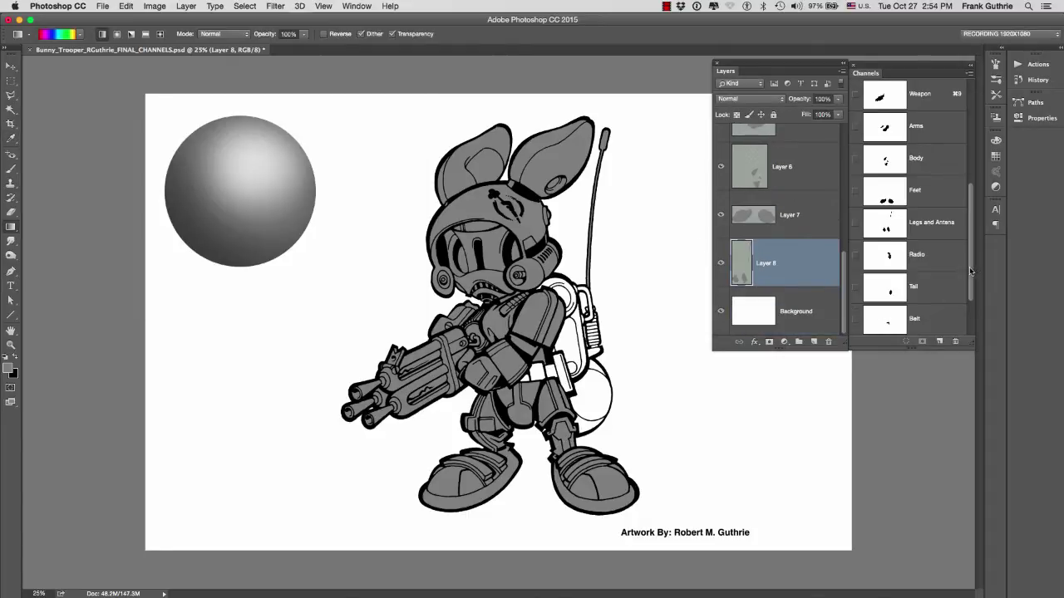
pyautogui.scroll(-2, 969, 267)
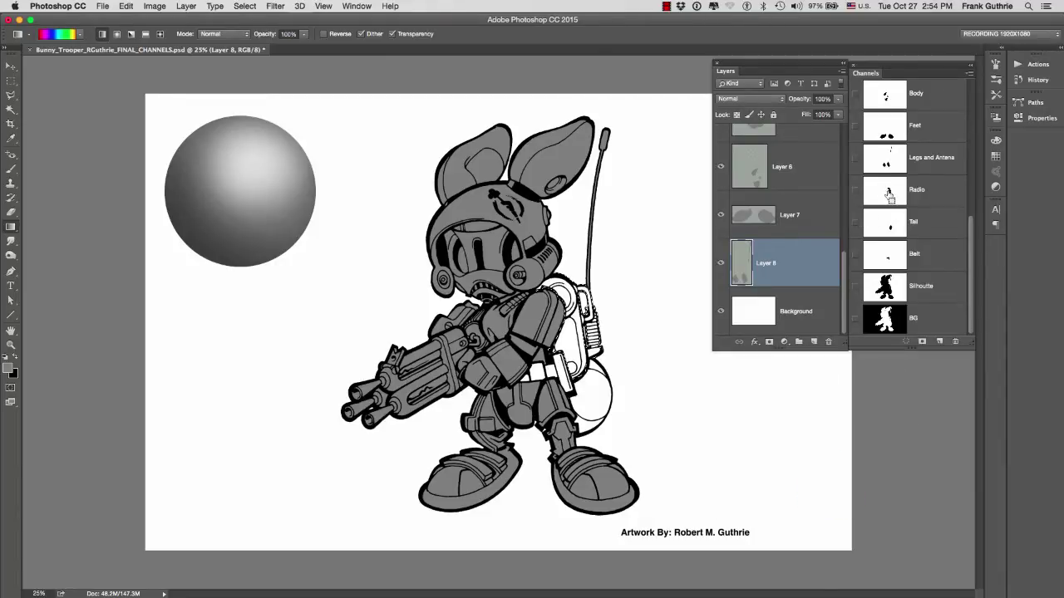
pyautogui.click(792, 325)
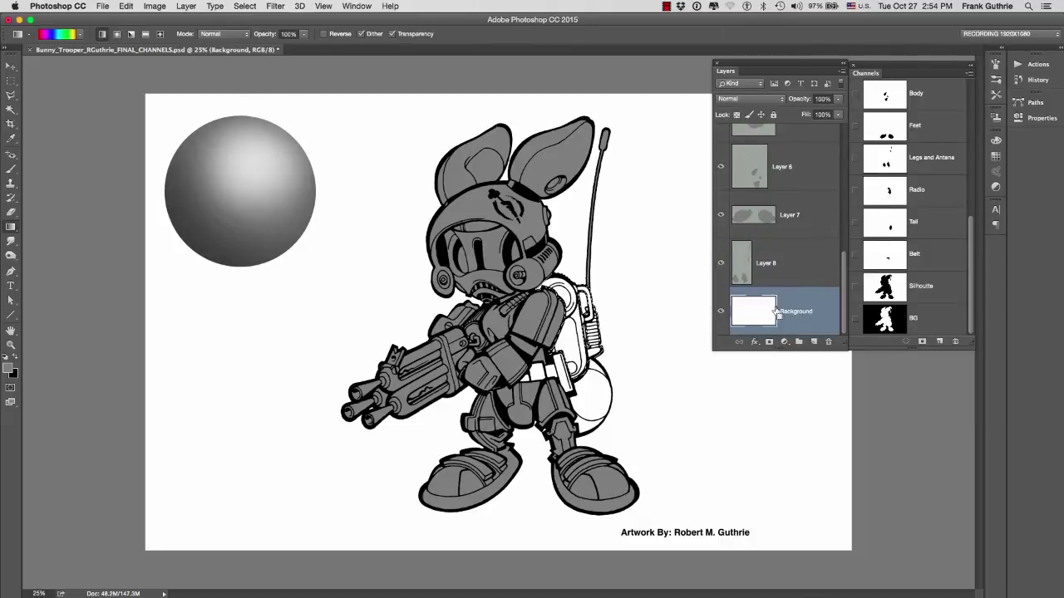
pyautogui.press('super+j')
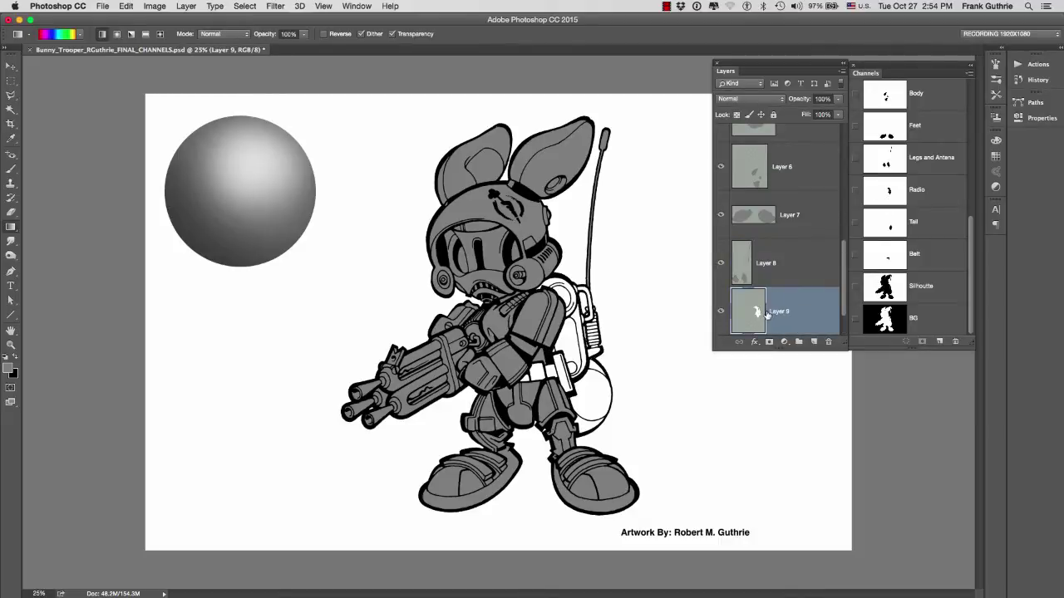
pyautogui.press('super+u')
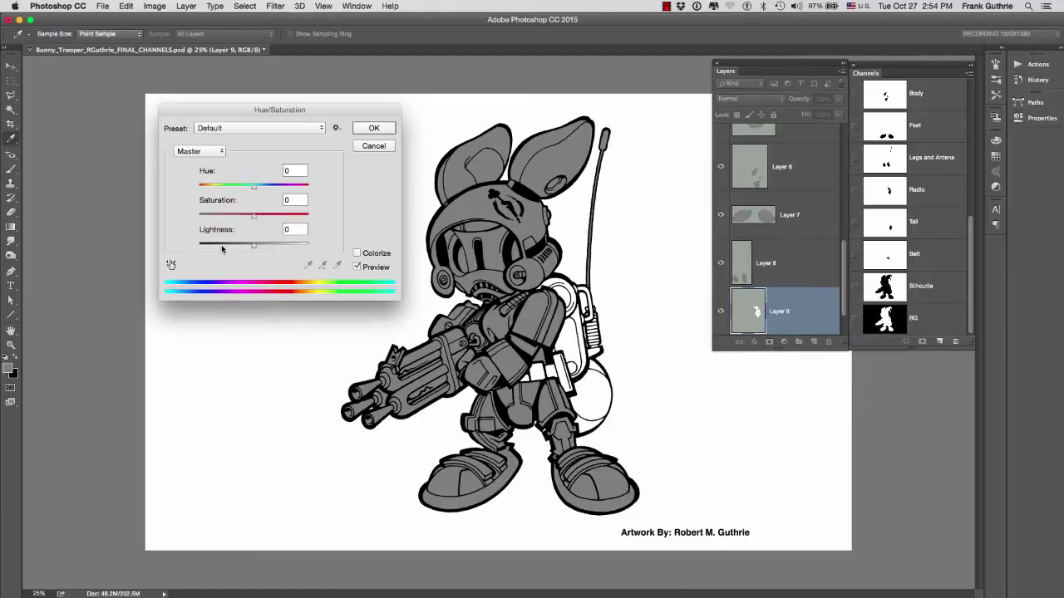
pyautogui.click(224, 244)
pyautogui.moveTo(224, 243); pyautogui.dragTo(226, 244)
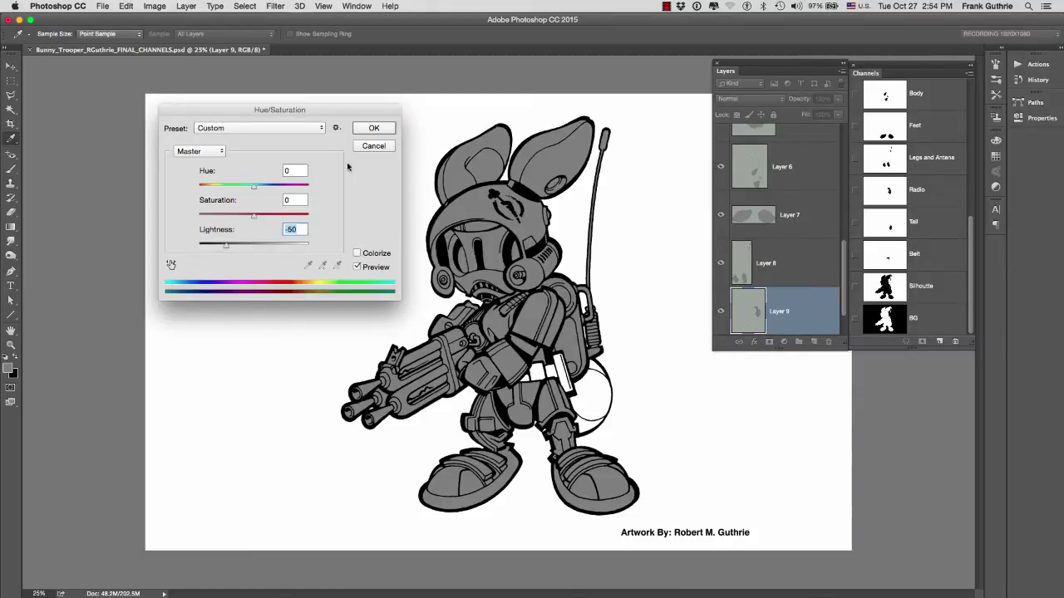
pyautogui.click(373, 128)
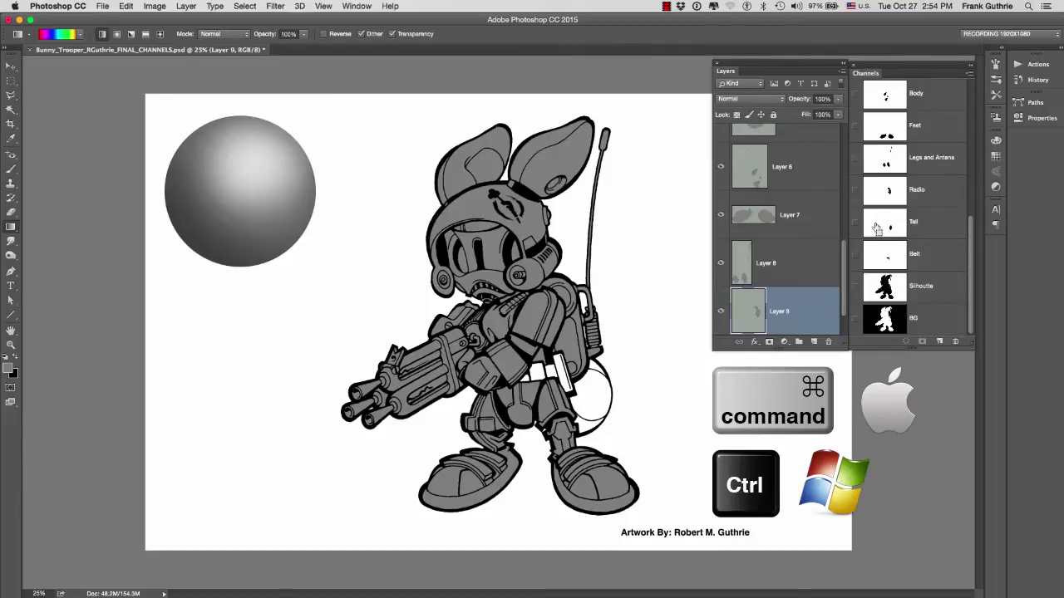
# - Copy the Tail channel's area of the Background to a new layer and darken it with Hue/Saturation, setting Lightness to -50
pyautogui.scroll(-2, 840, 304)
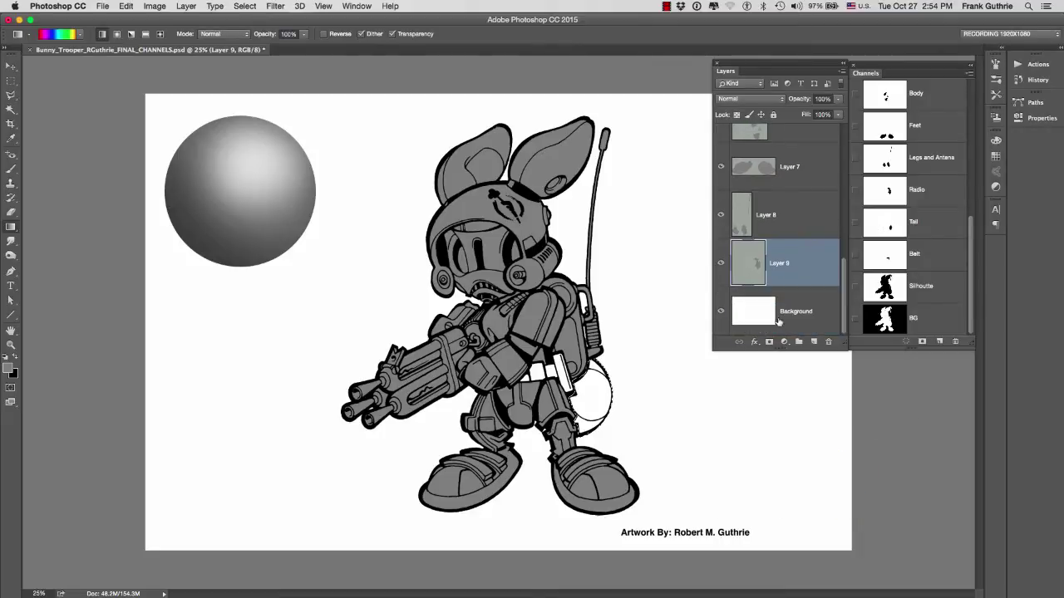
pyautogui.click(764, 320)
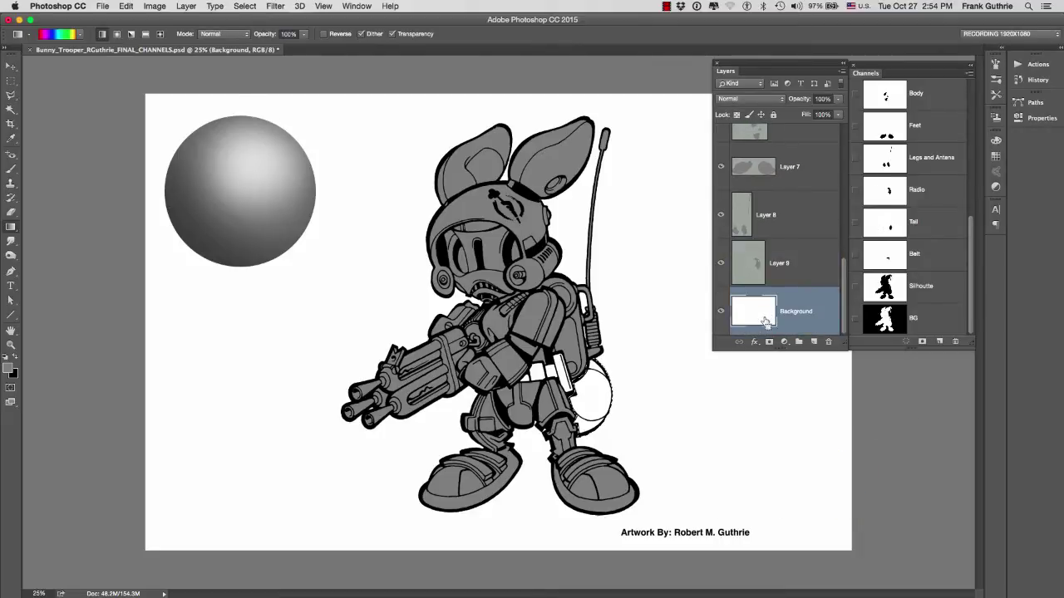
pyautogui.press('super+j')
pyautogui.press('super+u')
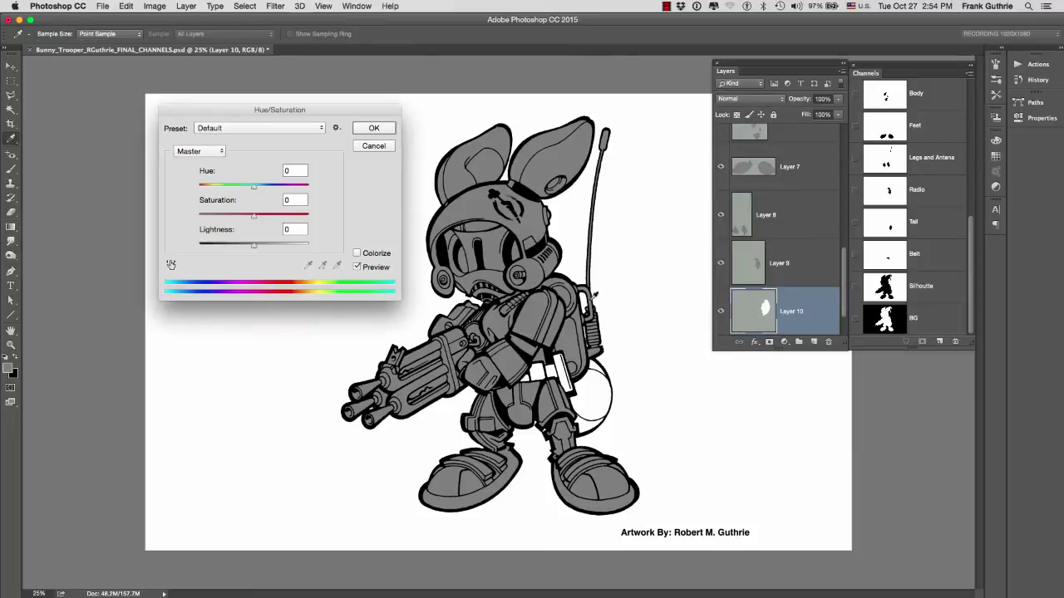
pyautogui.click(225, 244)
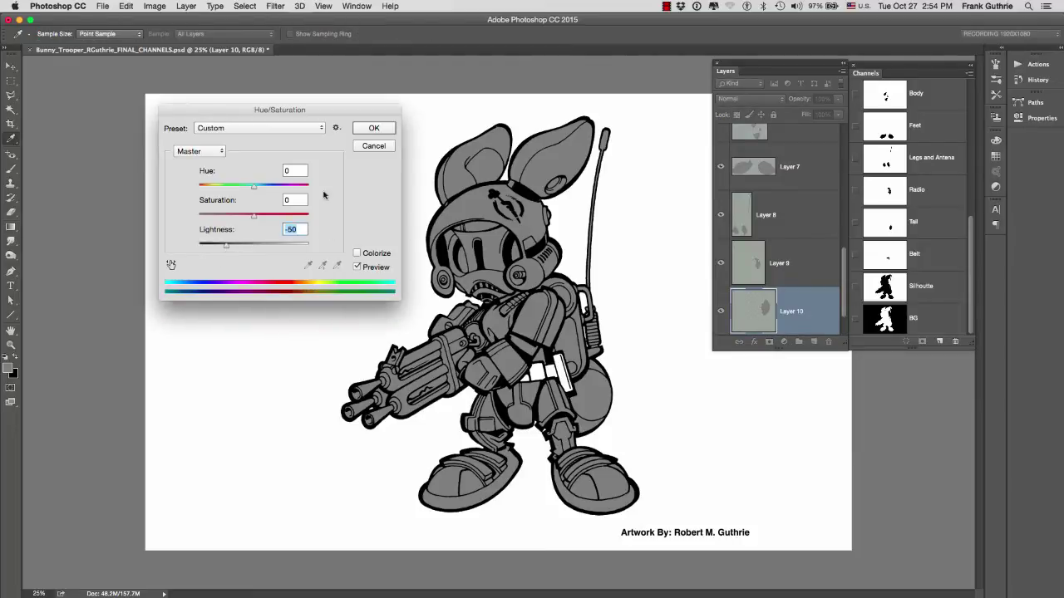
pyautogui.click(374, 128)
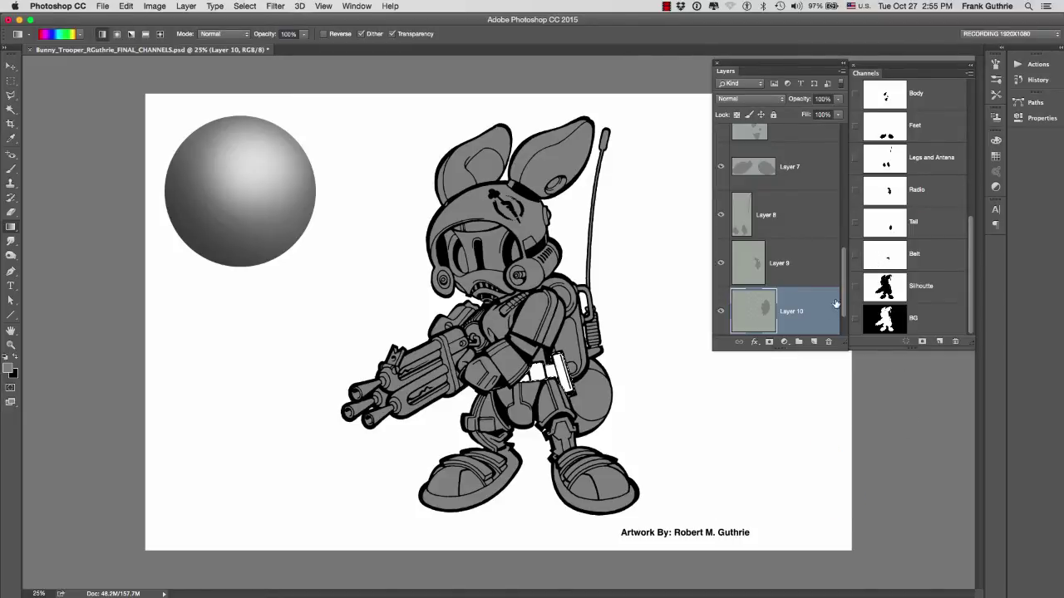
# - Copy the Belt channel's area of the Background to a new layer and darken it to gray with Hue/Saturation Lightness
pyautogui.scroll(-1, 840, 333)
pyautogui.click(752, 314)
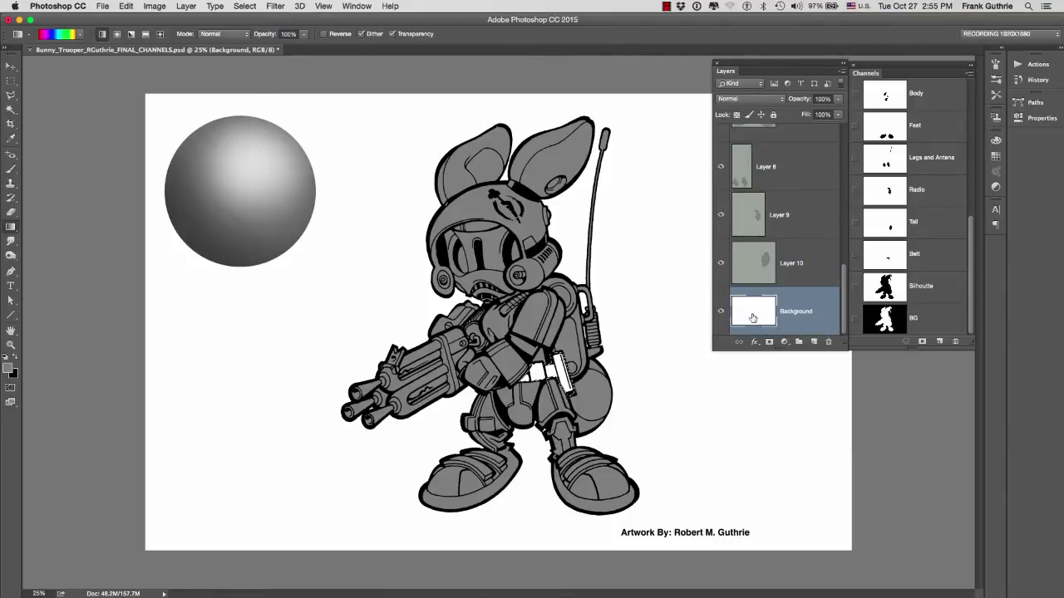
pyautogui.hotkey('ctrl', 'shift', 'alt', 'n')
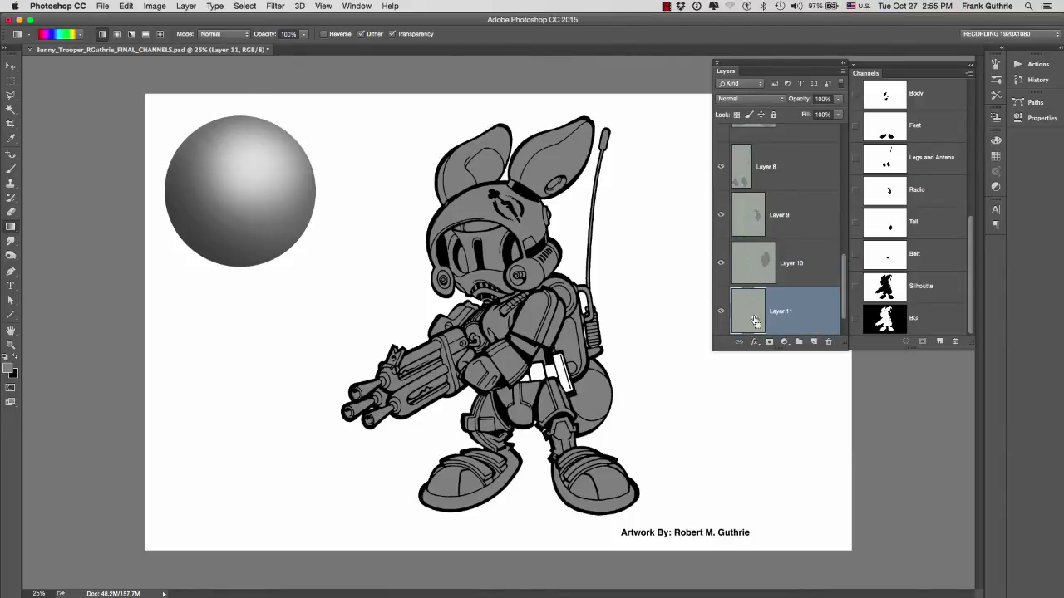
pyautogui.hotkey('ctrl', 'u')
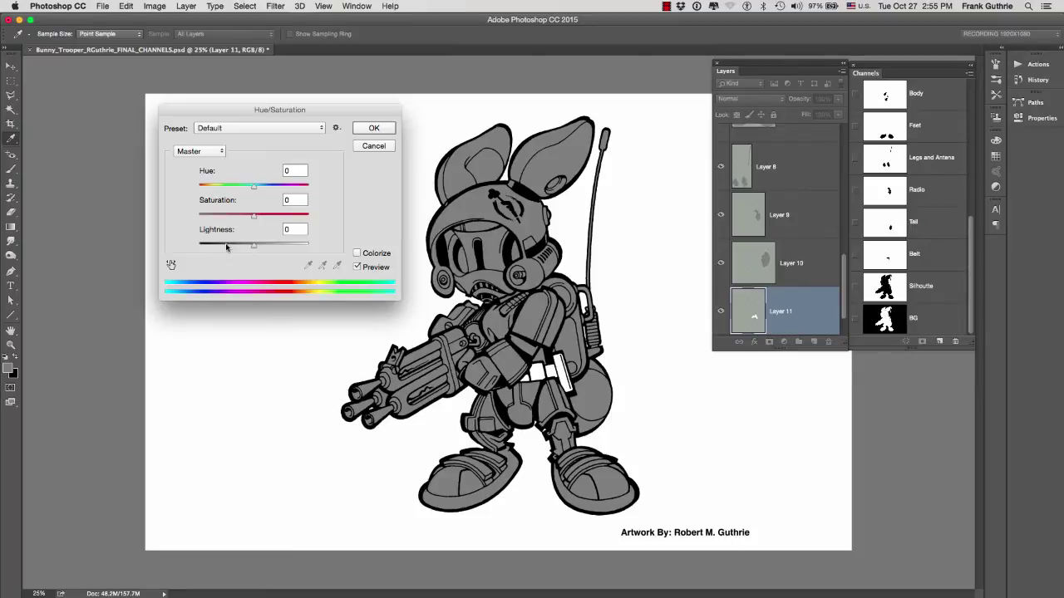
pyautogui.click(369, 129)
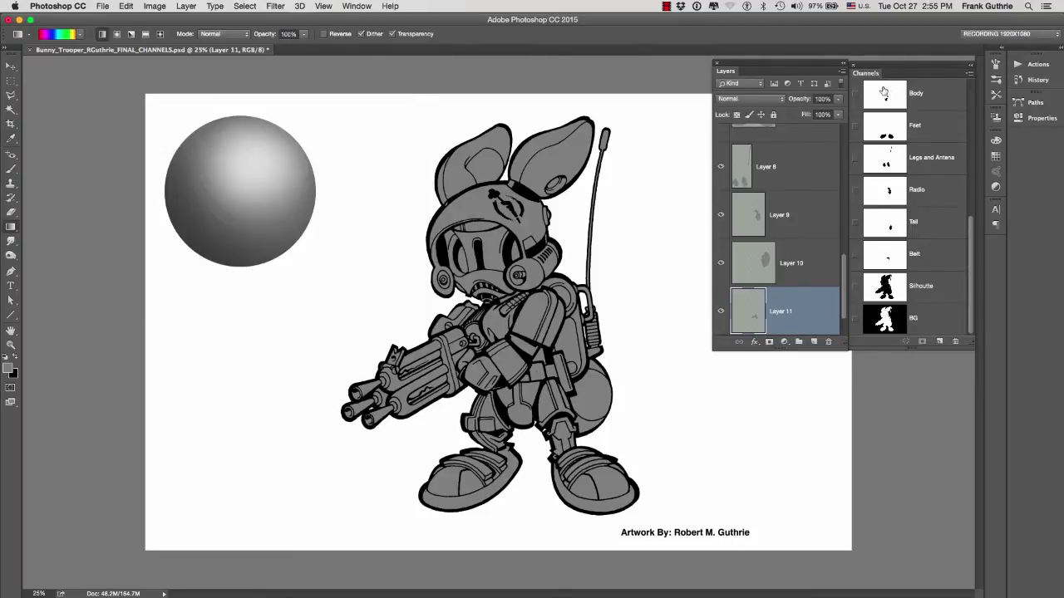
pyautogui.scroll(-1, 844, 285)
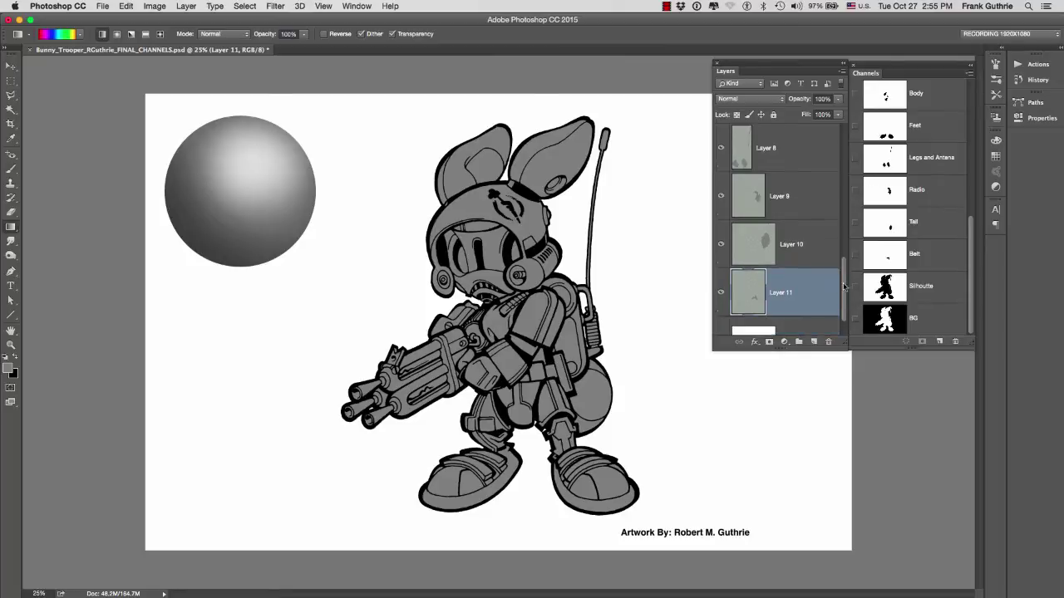
pyautogui.scroll(-2, 844, 286)
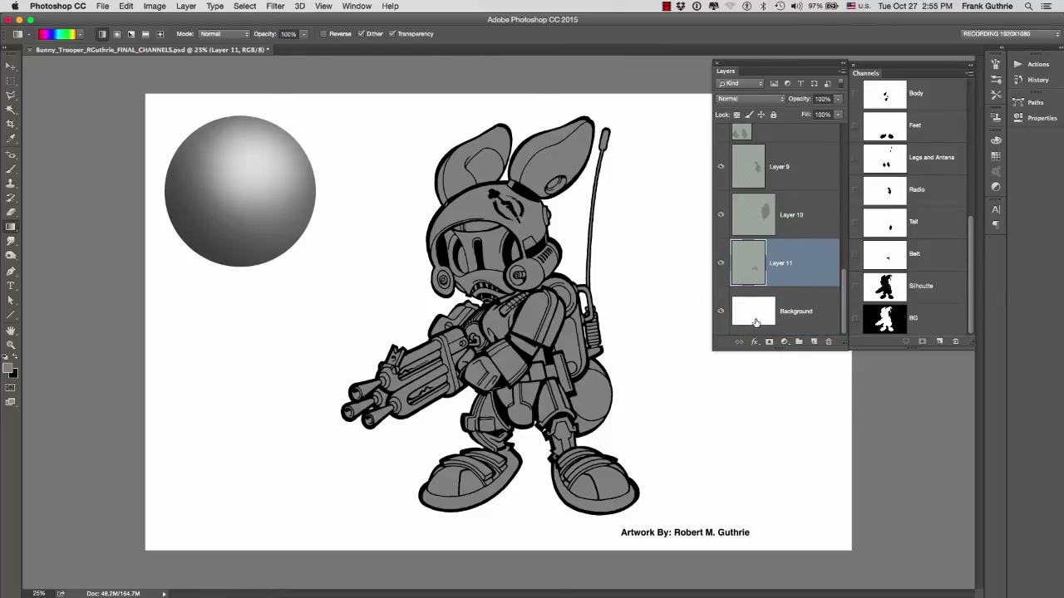
pyautogui.click(188, 7)
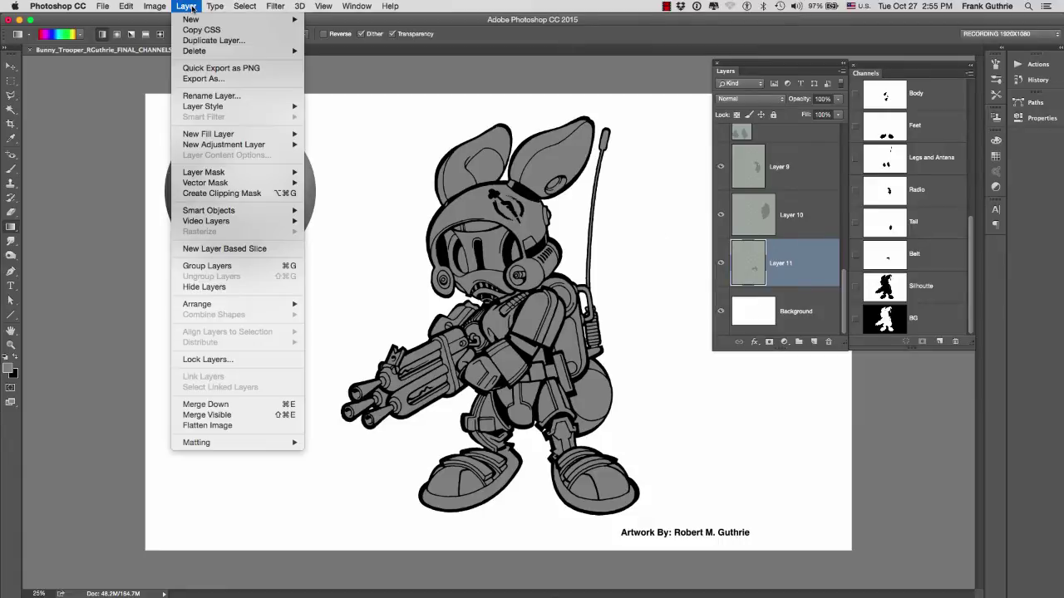
pyautogui.moveTo(193, 20)
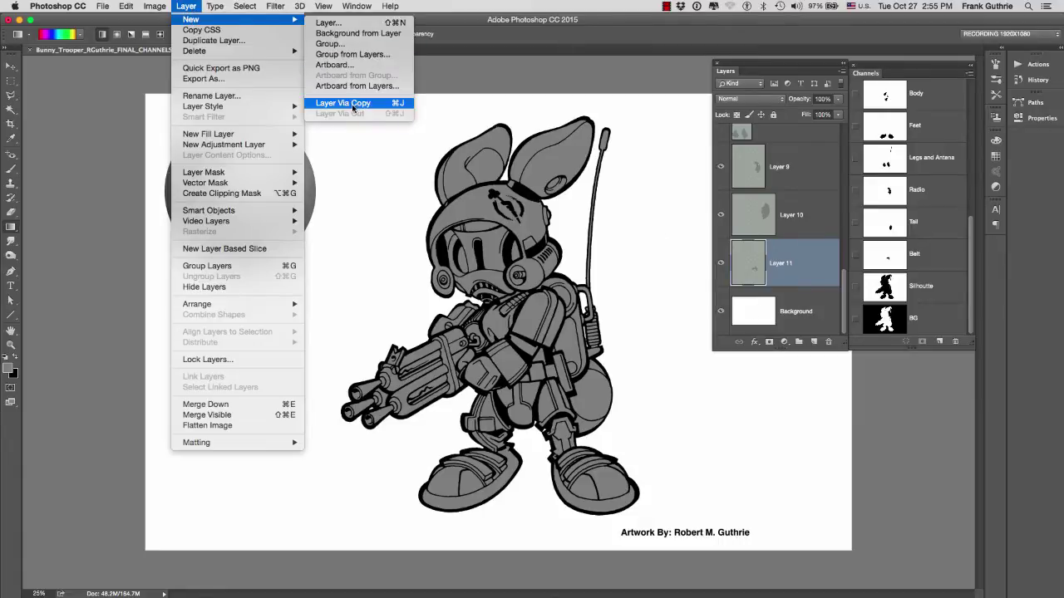
pyautogui.click(539, 77)
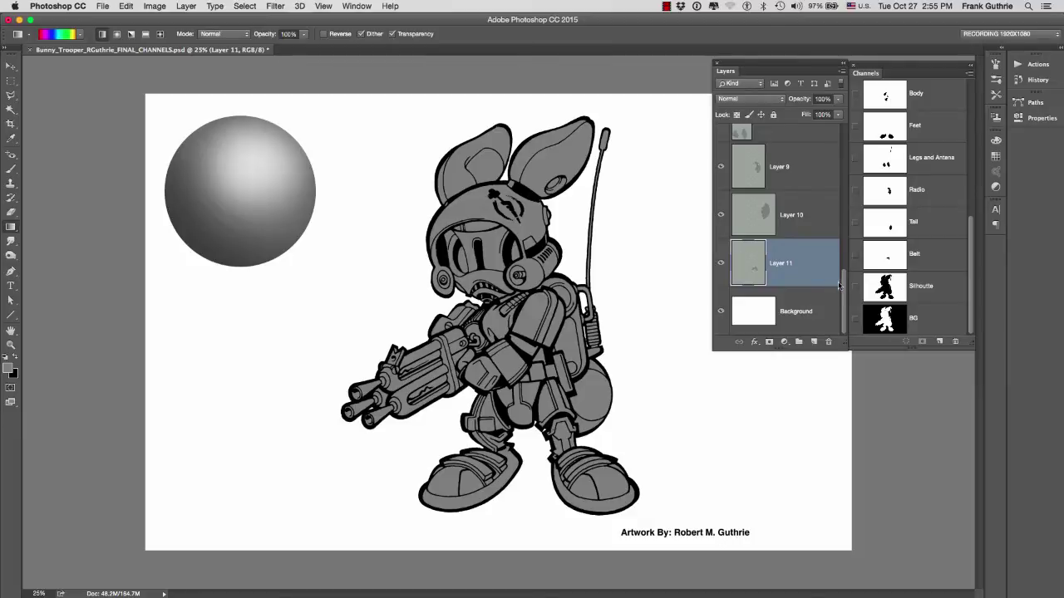
# - Rename Layer 11 as Belt
pyautogui.moveTo(842, 284)
pyautogui.mouseDown()
pyautogui.moveTo(848, 127)
pyautogui.moveTo(843, 295)
pyautogui.mouseUp()
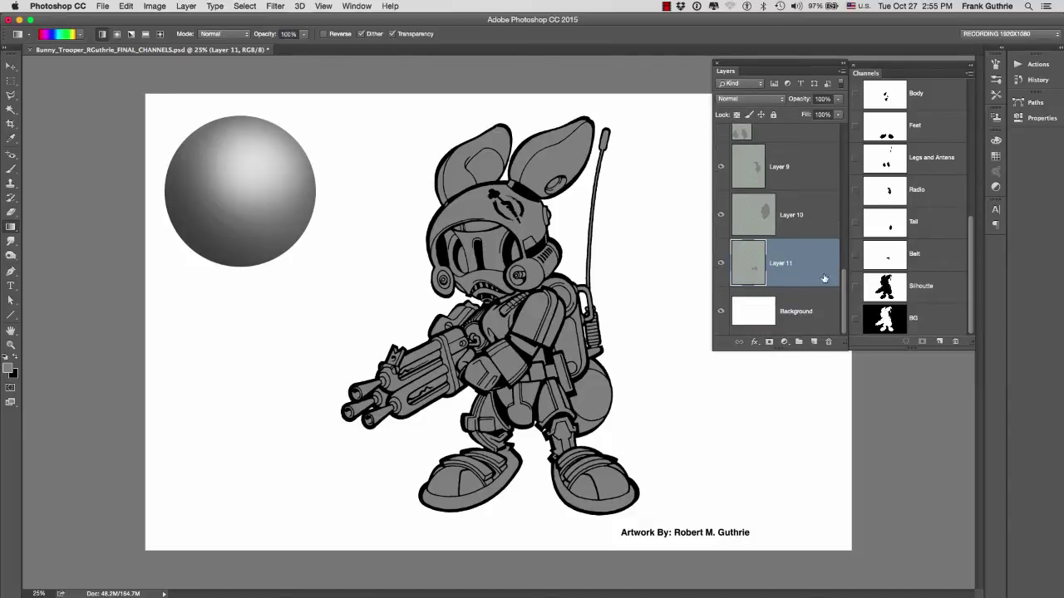
pyautogui.doubleClick(780, 264)
pyautogui.write('Belt')
pyautogui.press('Return')
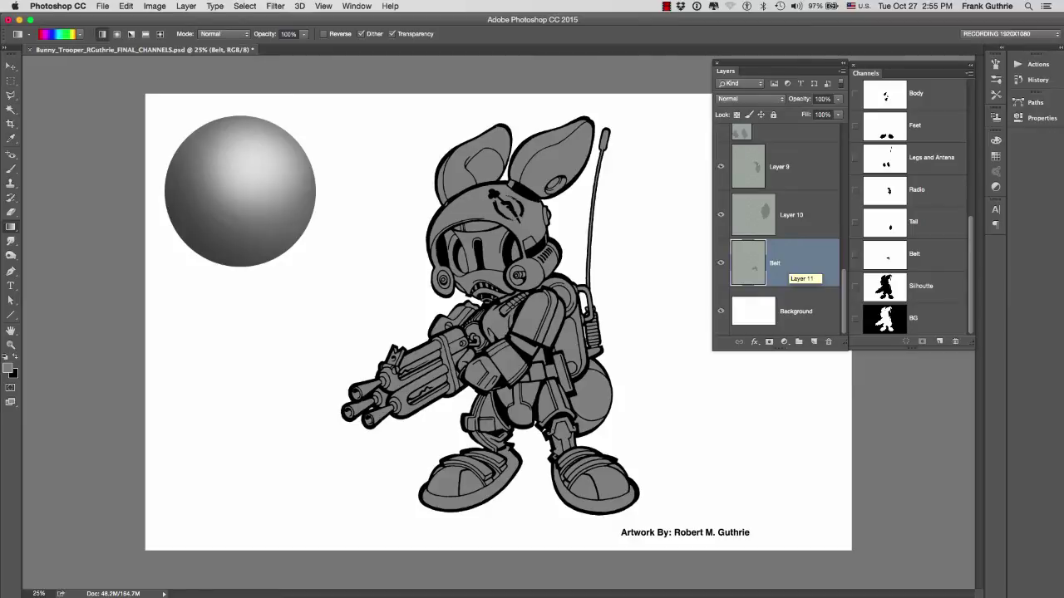
# - Review the Layers panel's thumbnail options, keeping the largest thumbnail size and Layer Bounds as the thumbnail contents
pyautogui.click(844, 74)
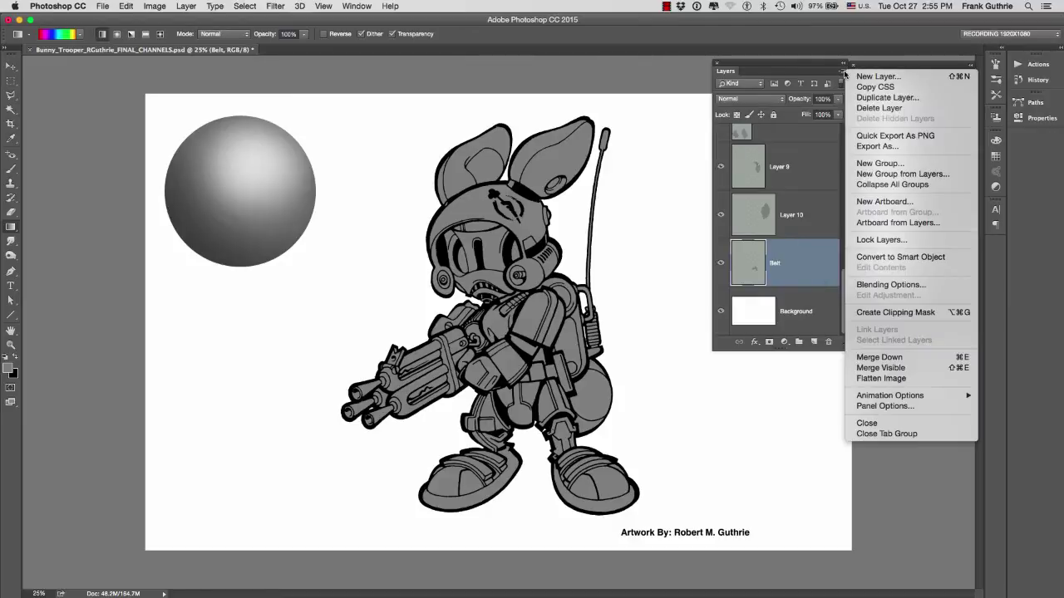
pyautogui.click(874, 404)
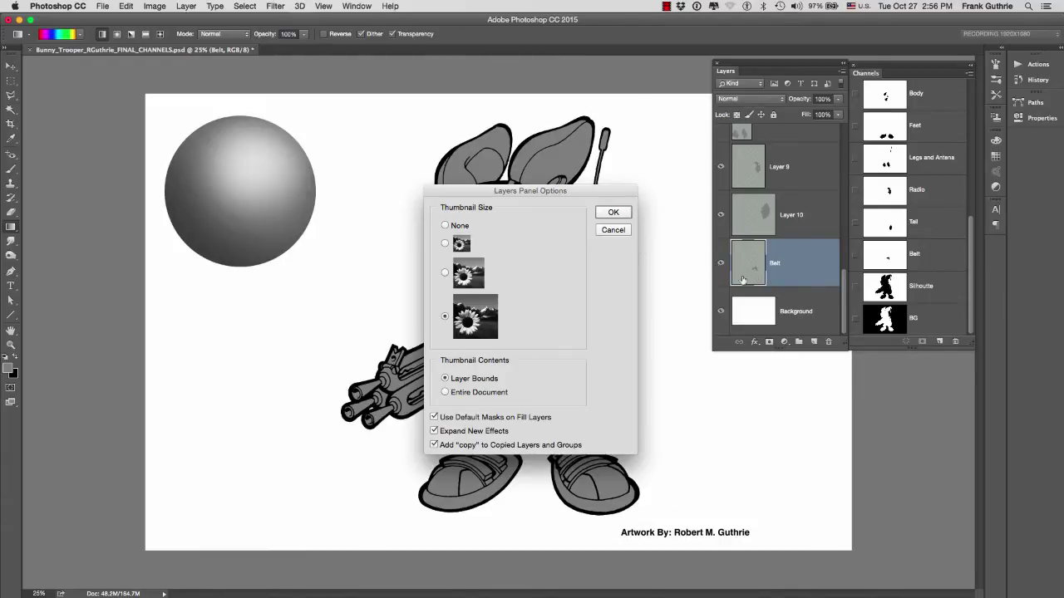
pyautogui.click(613, 213)
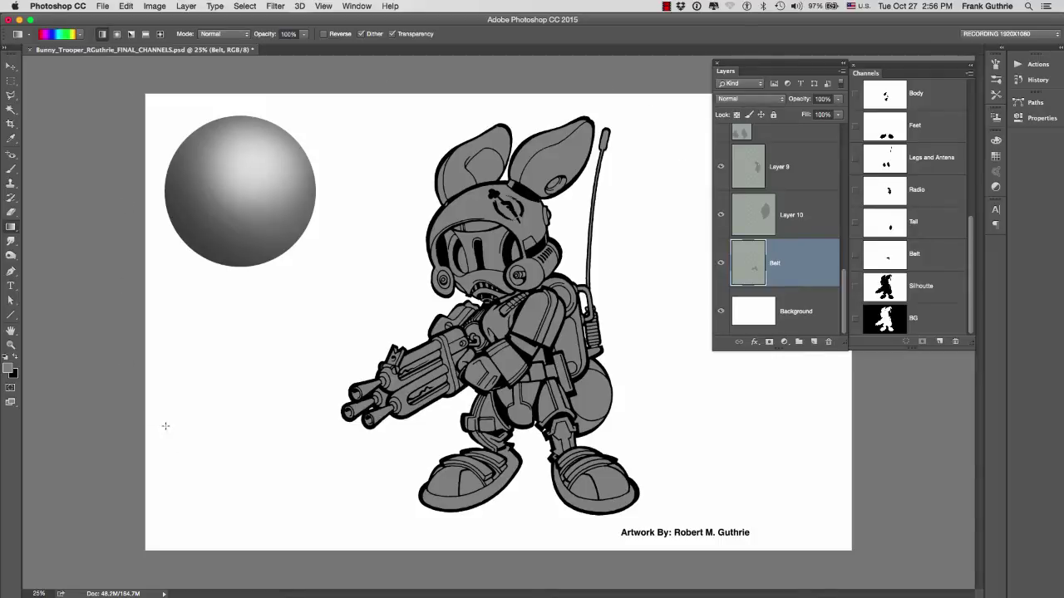
# - View the Belt channel alone and examine it up close for stray marks outside the belt shape
pyautogui.click(914, 254)
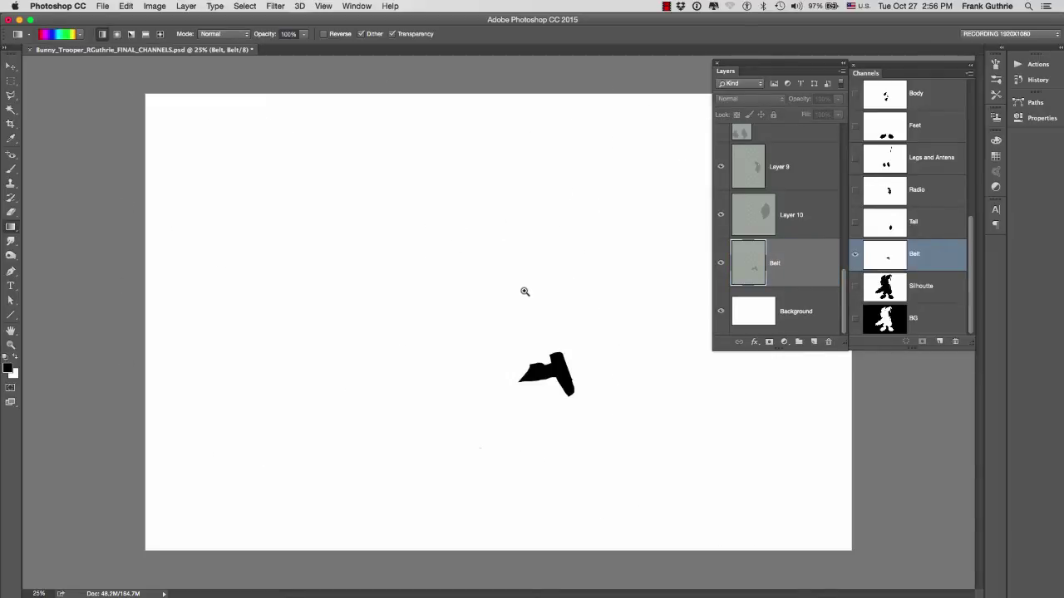
pyautogui.moveTo(524, 291); pyautogui.dragTo(596, 283)
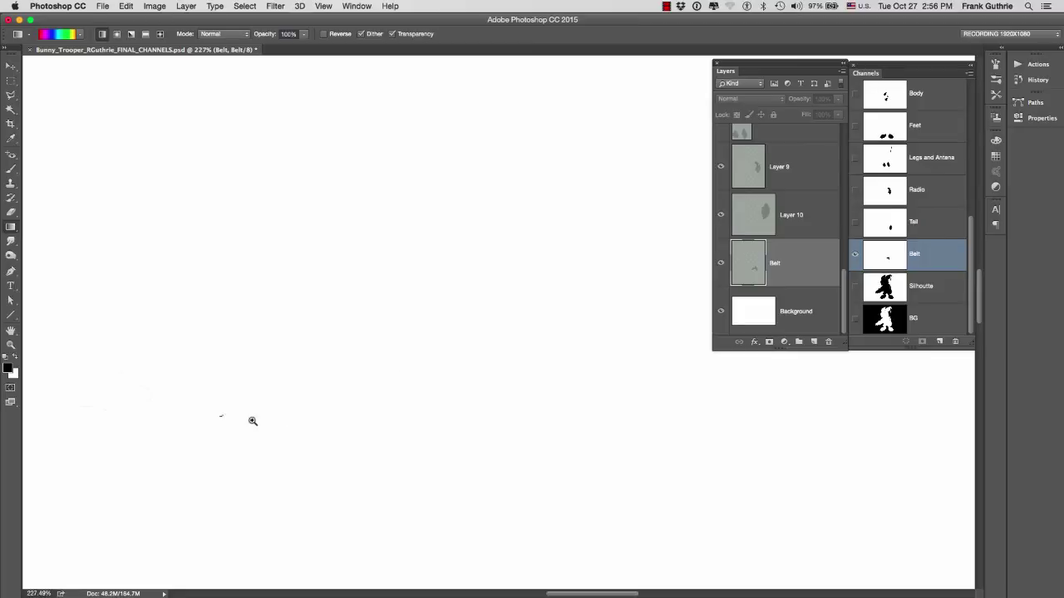
pyautogui.scroll(-5, 252, 420)
pyautogui.hscroll(-4, 253, 421)
pyautogui.moveTo(490, 341); pyautogui.dragTo(375, 368)
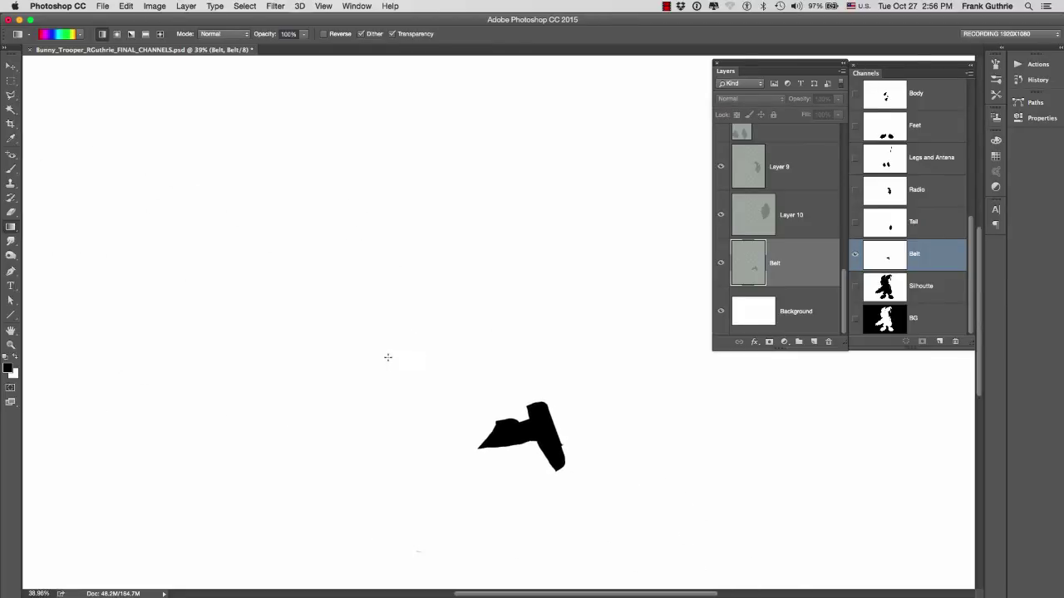
pyautogui.press('super+0')
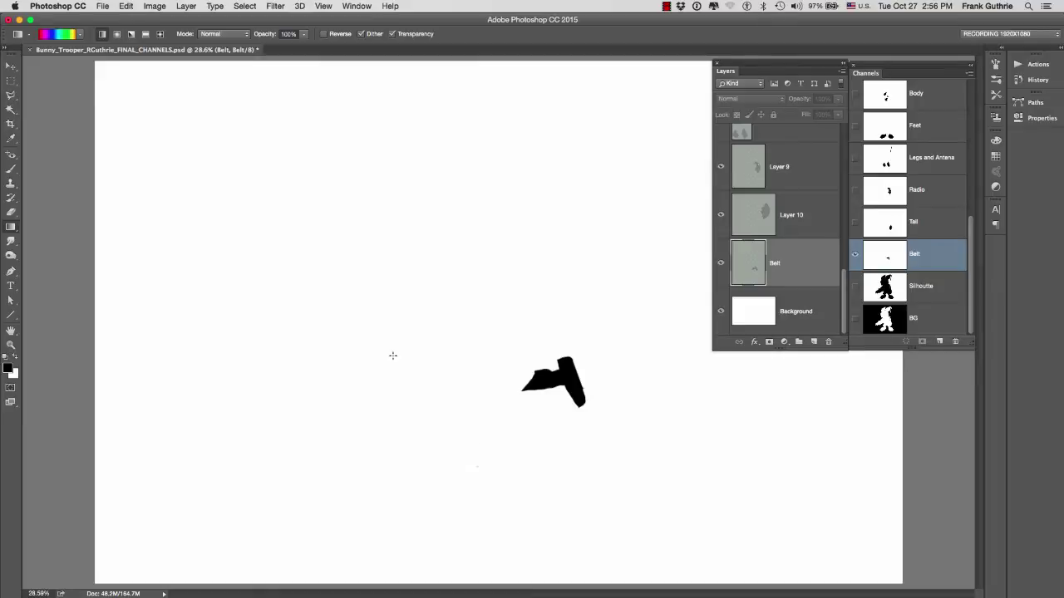
# - Isolate the Belt layer, select everything around the belt shape, delete the stray pixels there, and deselect
pyautogui.click(753, 266)
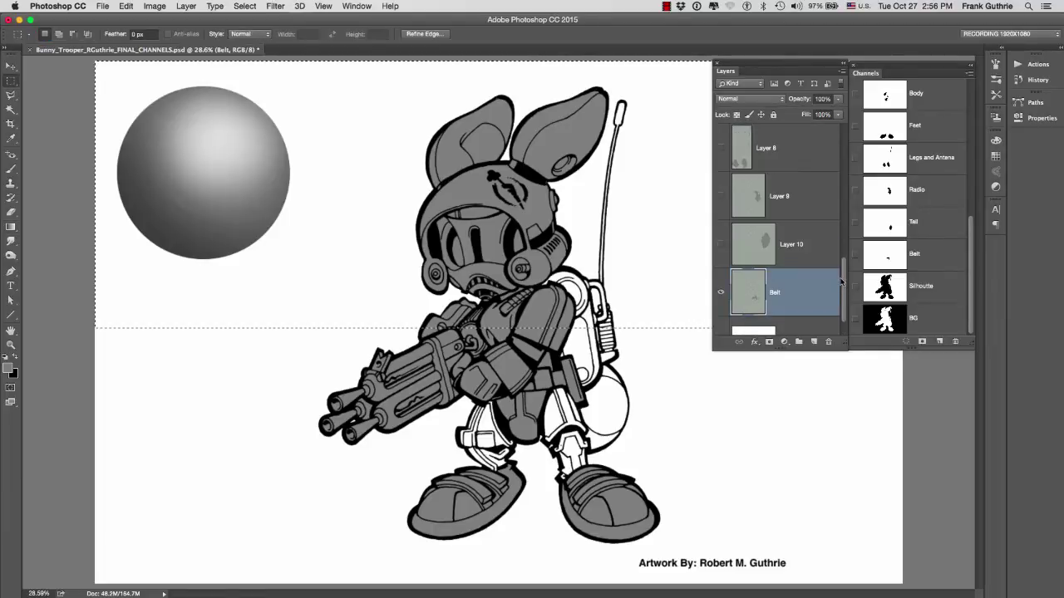
pyautogui.scroll(3, 717, 257)
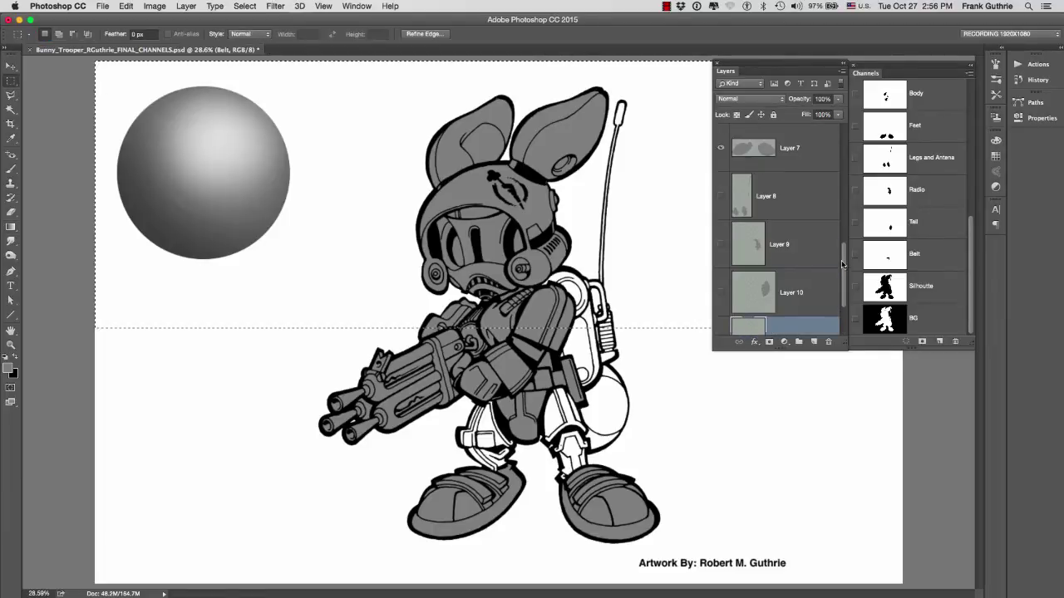
pyautogui.scroll(-3, 716, 256)
pyautogui.keyDown('alt'); pyautogui.click(721, 263); pyautogui.keyUp('alt')
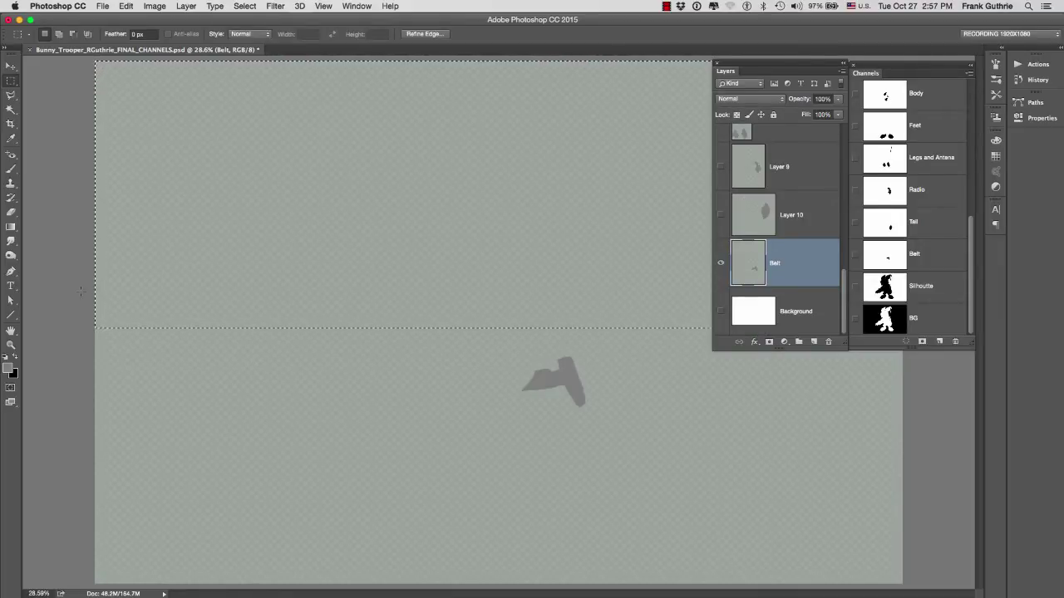
pyautogui.moveTo(86, 282); pyautogui.dragTo(508, 585)
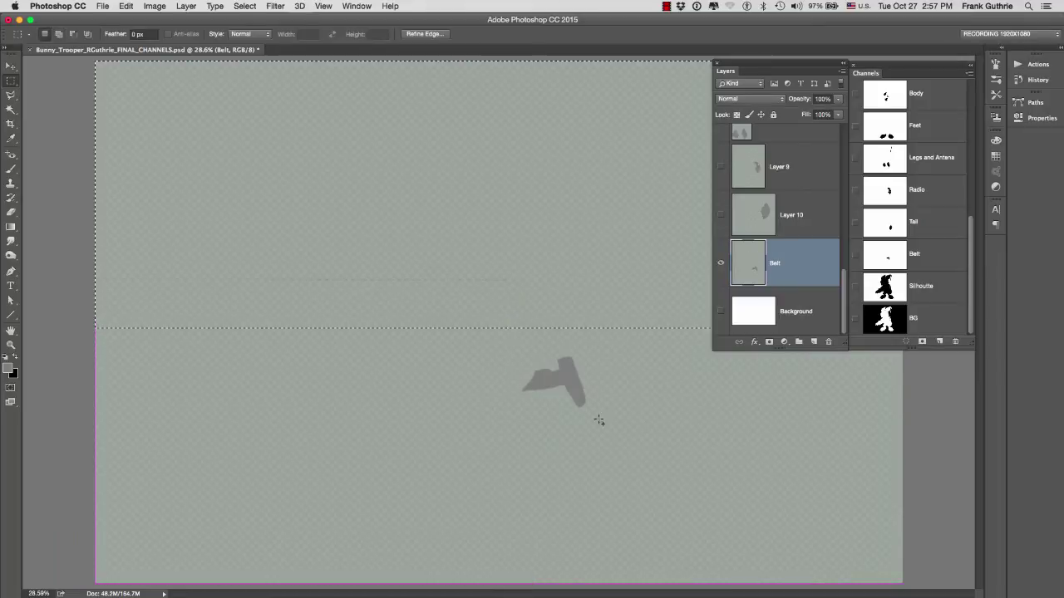
pyautogui.moveTo(593, 306); pyautogui.dragTo(509, 412)
pyautogui.moveTo(456, 281); pyautogui.dragTo(517, 453)
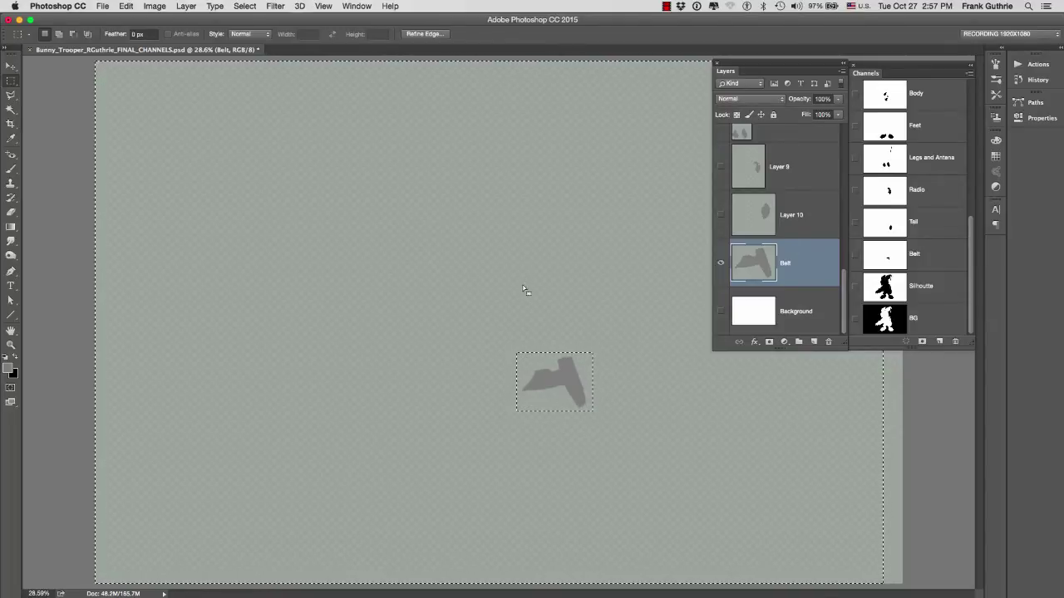
pyautogui.press('super+d')
# - Show only Layer 10, rename it Tail, and delete the stray pixels in a canvas-wide selection that excludes the tail shape
pyautogui.click(721, 215)
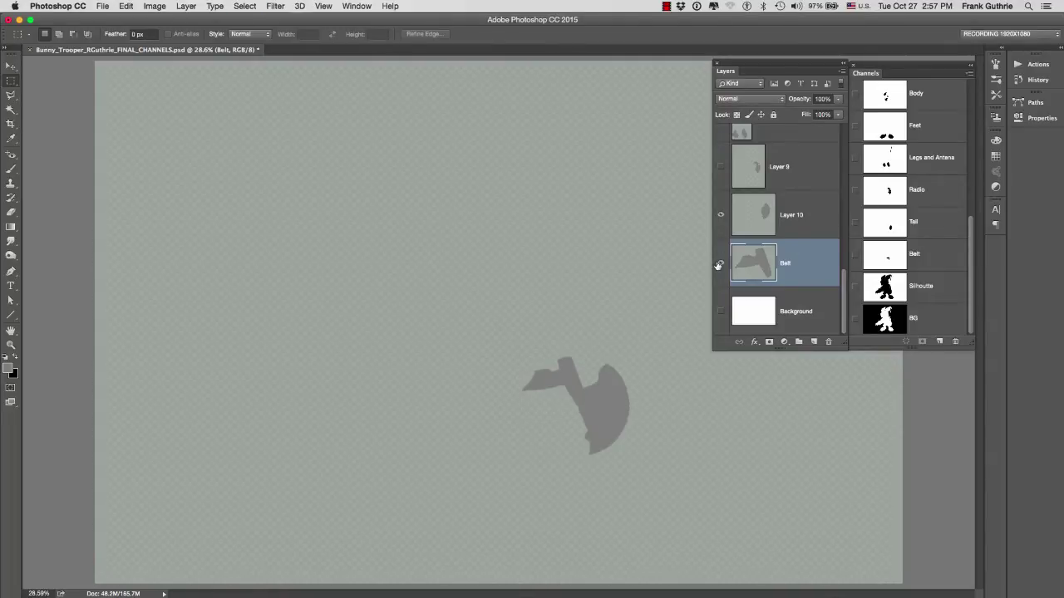
pyautogui.click(720, 263)
pyautogui.click(765, 216)
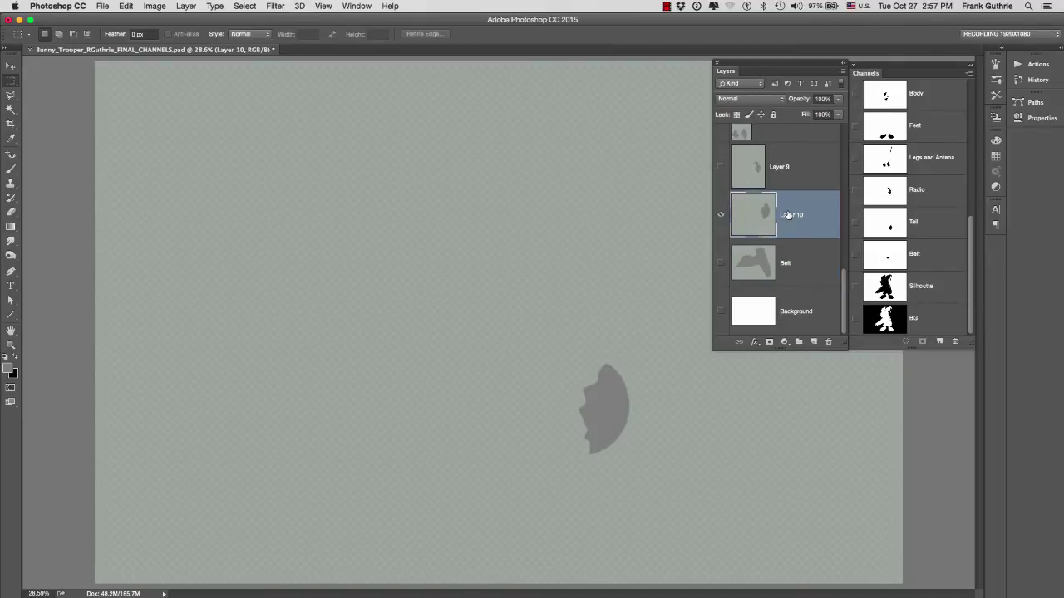
pyautogui.doubleClick(788, 214)
pyautogui.write('Tail')
pyautogui.moveTo(84, 60); pyautogui.dragTo(956, 590)
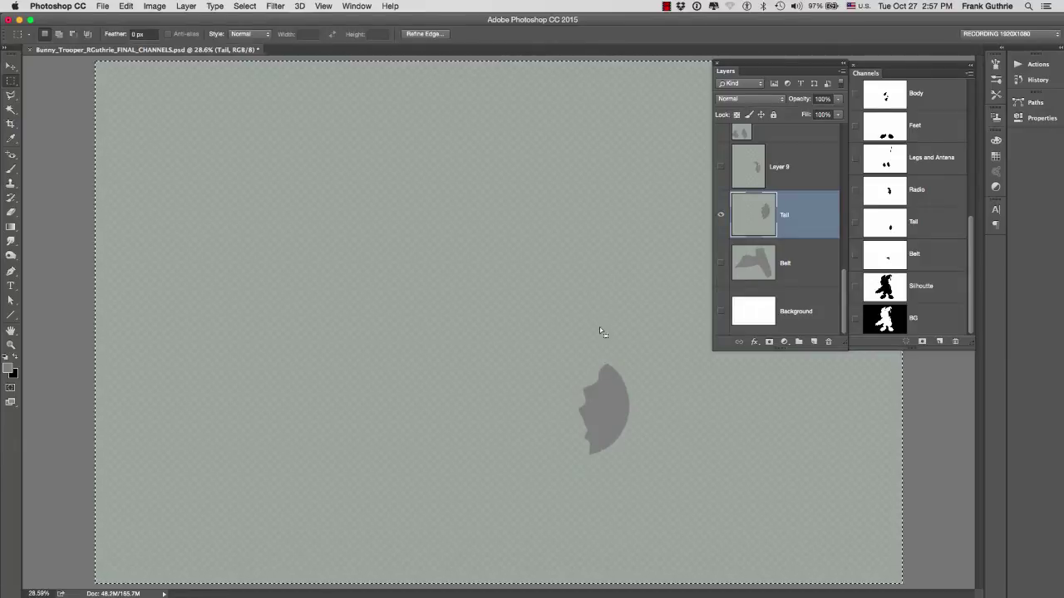
pyautogui.press('alt')
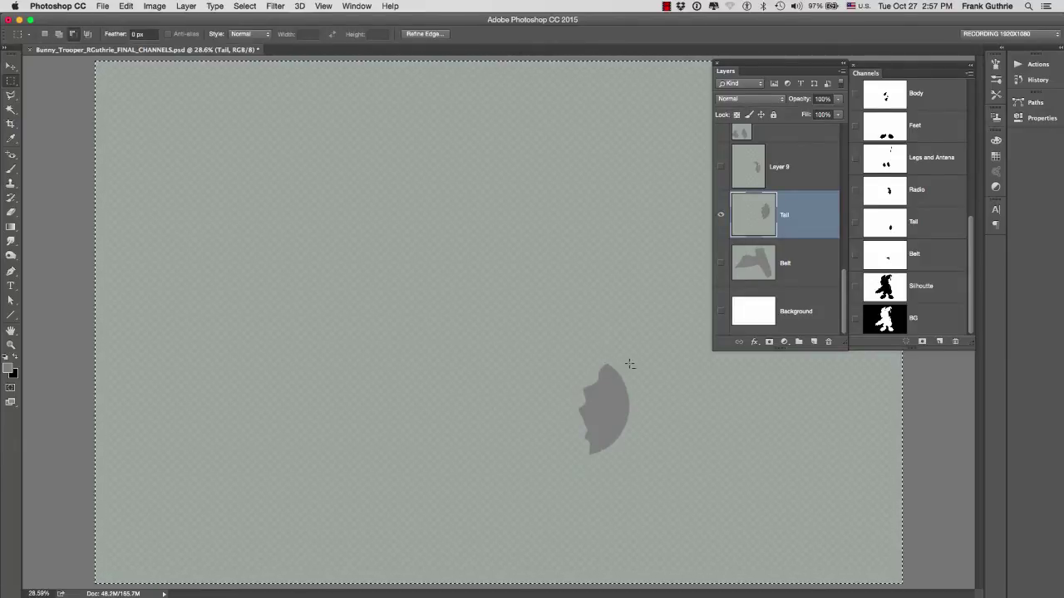
pyautogui.moveTo(635, 363); pyautogui.dragTo(570, 459)
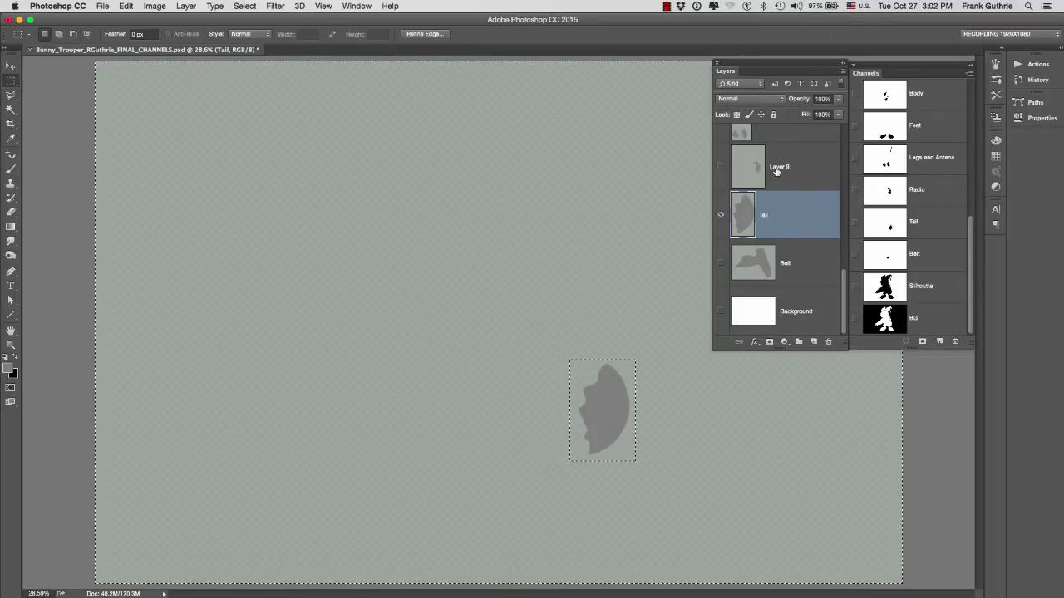
# - Isolate Layer 9, delete the stray pixels outside a rectangle around the radio shape, and rename the layer Radio
pyautogui.click(777, 168)
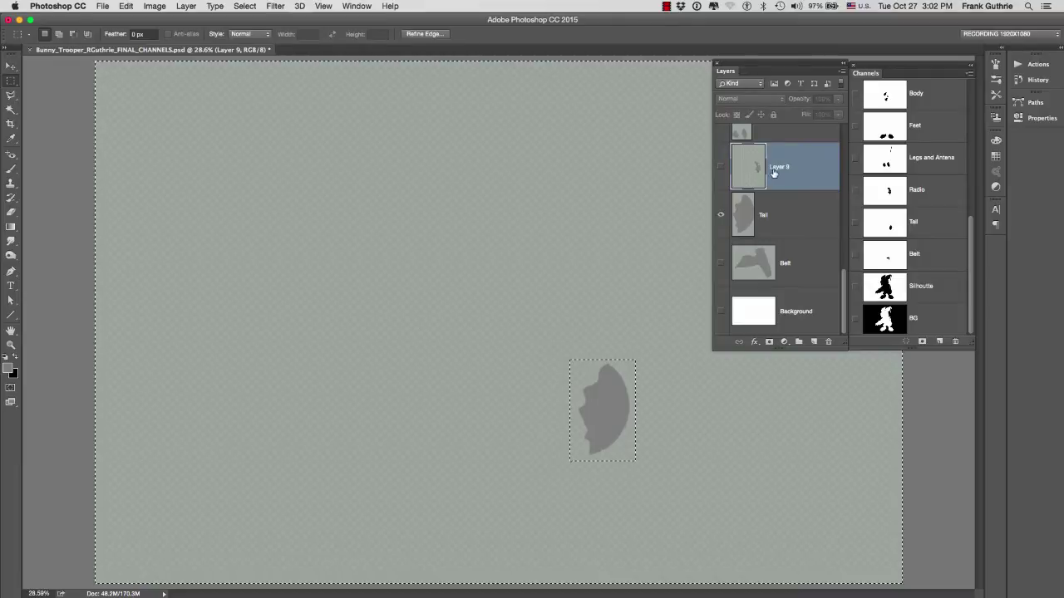
pyautogui.keyDown('alt'); pyautogui.click(721, 169); pyautogui.keyUp('alt')
pyautogui.moveTo(522, 238); pyautogui.dragTo(665, 462)
pyautogui.moveTo(627, 258); pyautogui.dragTo(537, 391)
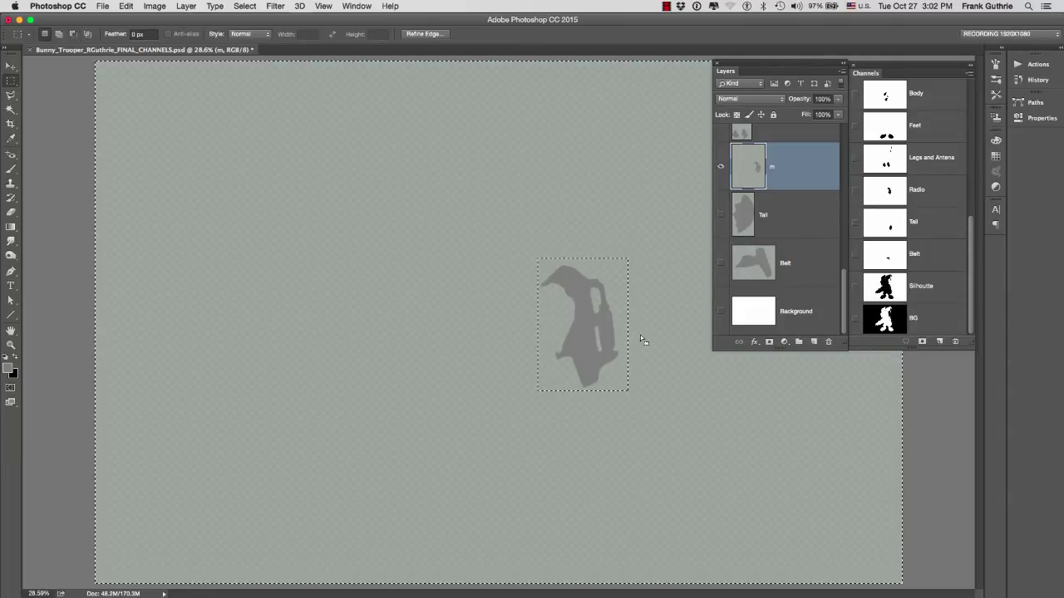
pyautogui.press('Delete')
pyautogui.doubleClick(766, 169)
pyautogui.write('Radio')
pyautogui.press('Return')
# - Show only Layer 6, delete the stray pixels outside a rectangle around the body shapes, and rename the layer Body
pyautogui.moveTo(845, 285); pyautogui.dragTo(845, 224)
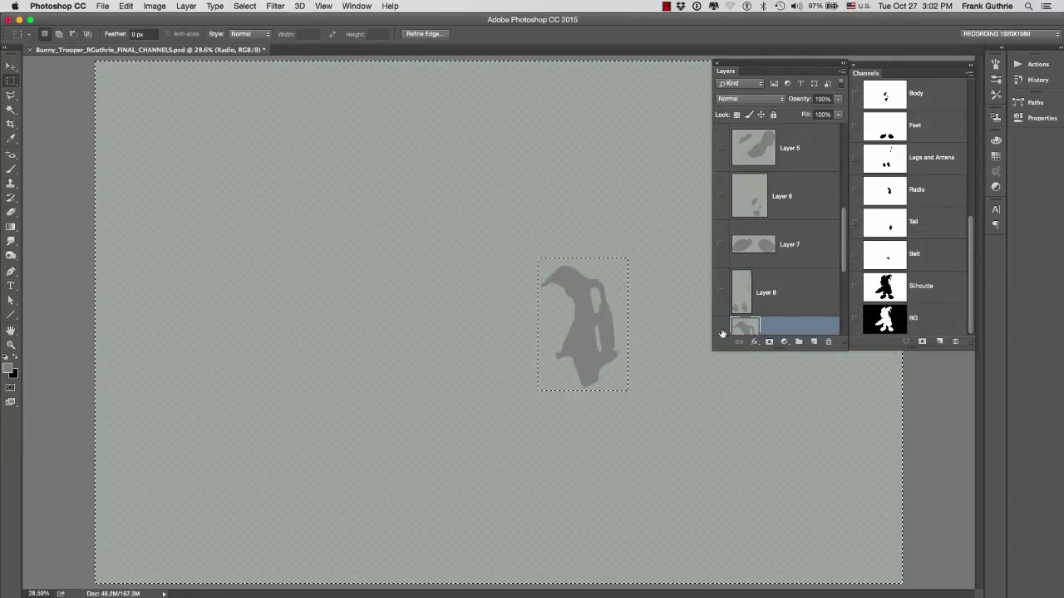
pyautogui.click(720, 329)
pyautogui.click(721, 195)
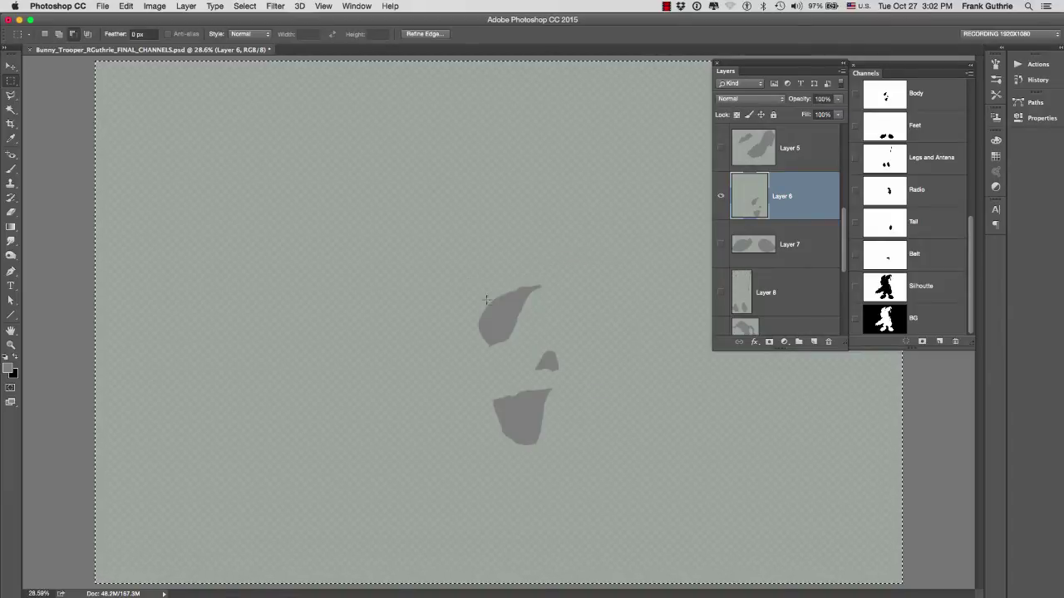
pyautogui.moveTo(474, 281); pyautogui.dragTo(566, 451)
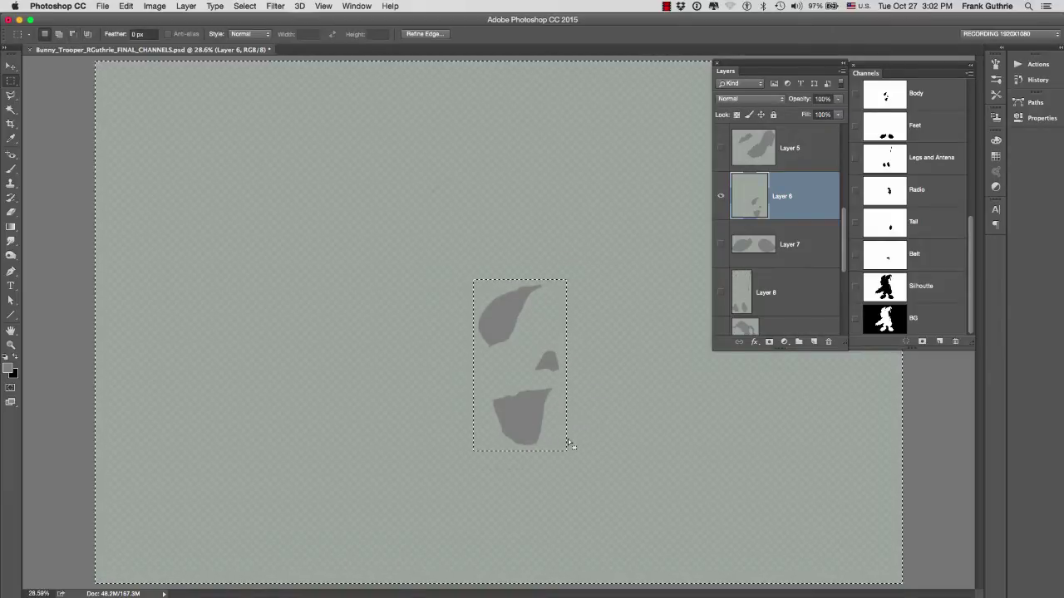
pyautogui.doubleClick(771, 196)
pyautogui.write('Body')
# - Rename Layer 7 as Feet and Layer 8 as Legs and Antenae
pyautogui.doubleClick(787, 244)
pyautogui.write('Feet')
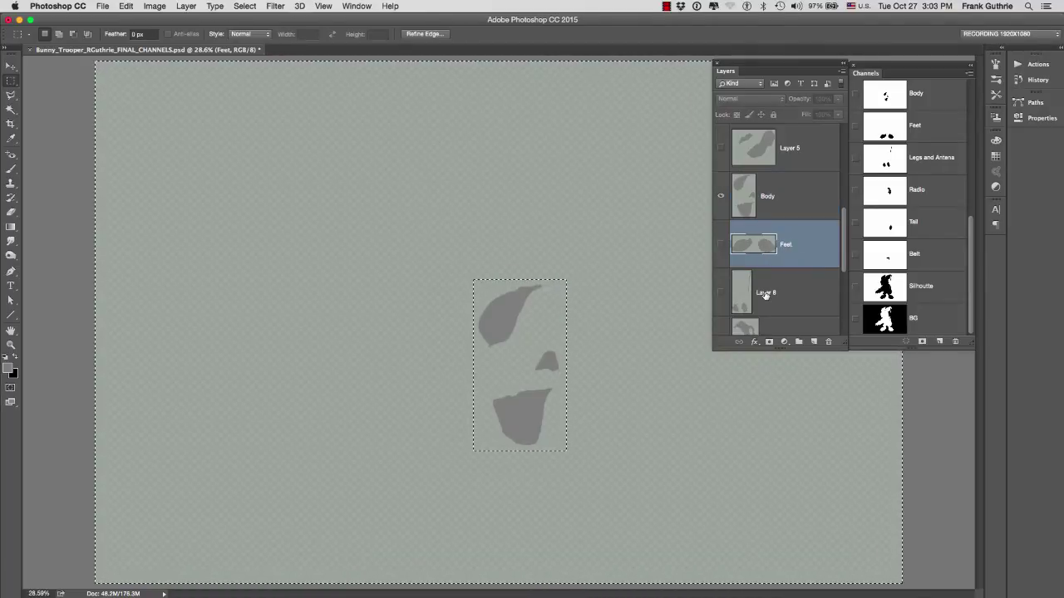
pyautogui.doubleClick(766, 292)
pyautogui.write('Legs and Antenae')
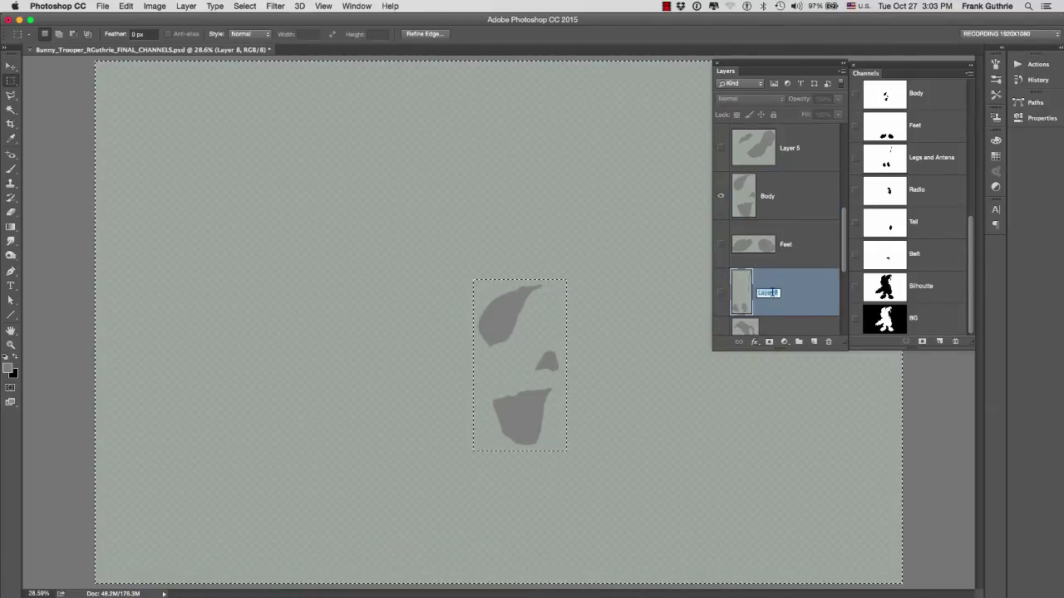
# - Make Layer 5 visible and rename it Arms
pyautogui.press('Return')
pyautogui.scroll(3, 722, 297)
pyautogui.click(721, 293)
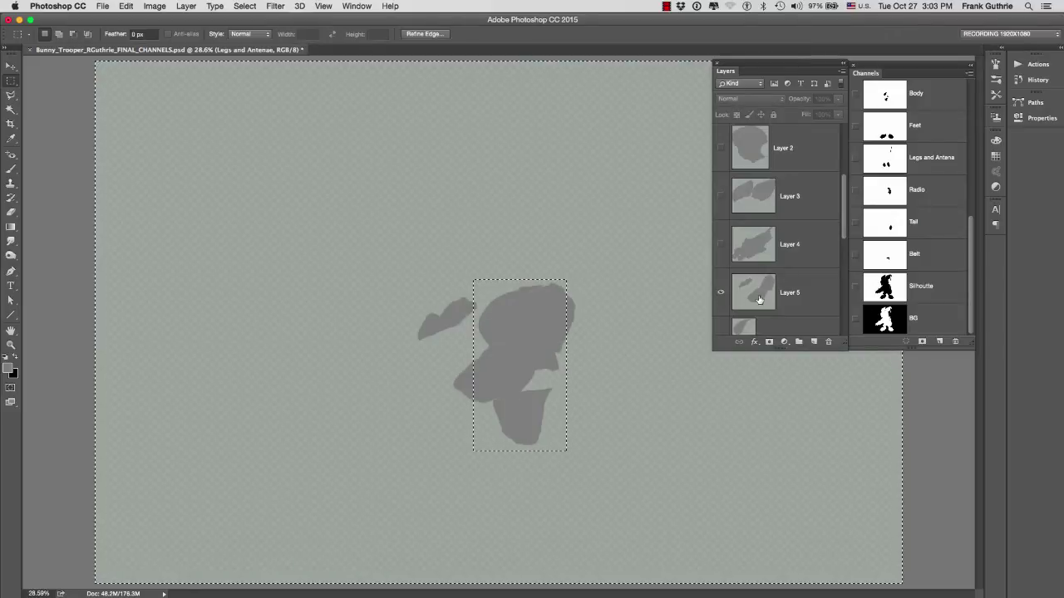
pyautogui.doubleClick(785, 293)
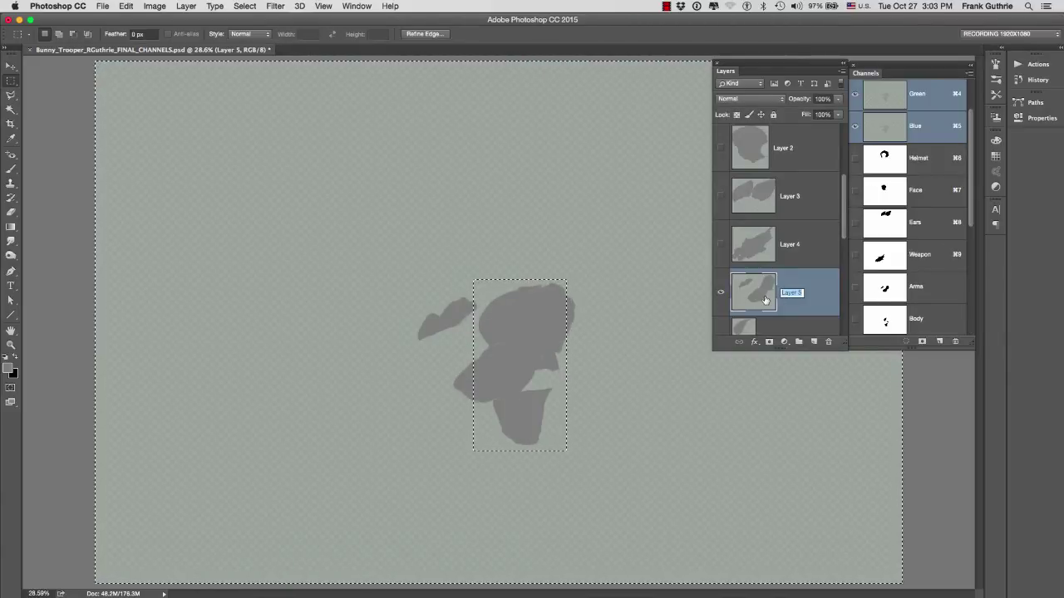
pyautogui.write('Arms')
pyautogui.press('Return')
# - Make Layer 4 visible and rename it Weapon
pyautogui.click(720, 245)
pyautogui.doubleClick(785, 245)
pyautogui.write('Weapon')
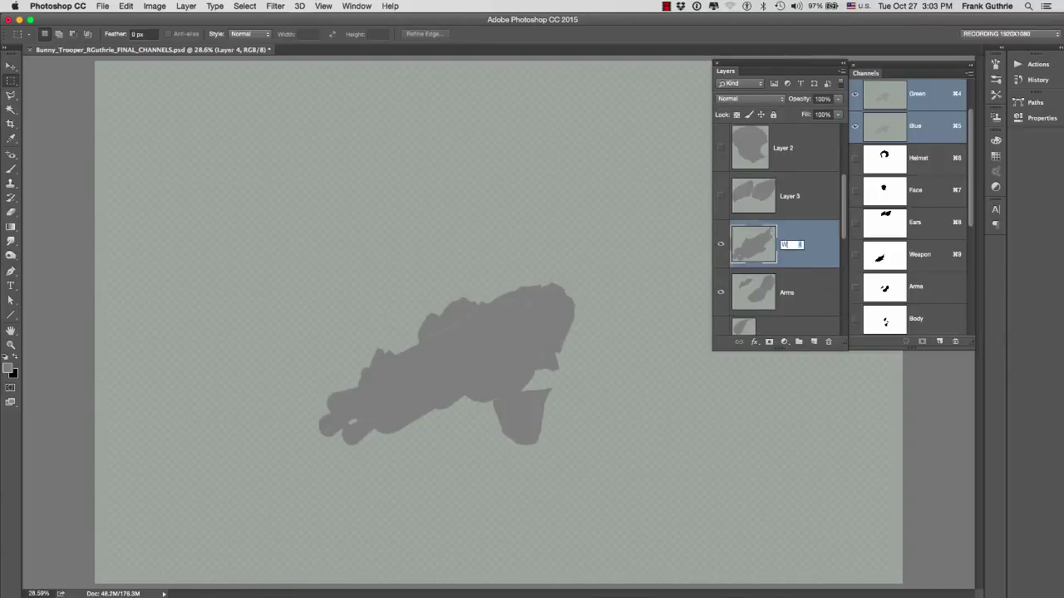
pyautogui.press('Return')
# - Rename Layer 3 as Ears and Layer 2 as Face
pyautogui.doubleClick(790, 197)
pyautogui.write('Ears')
pyautogui.hotkey('shift', 'Tab')
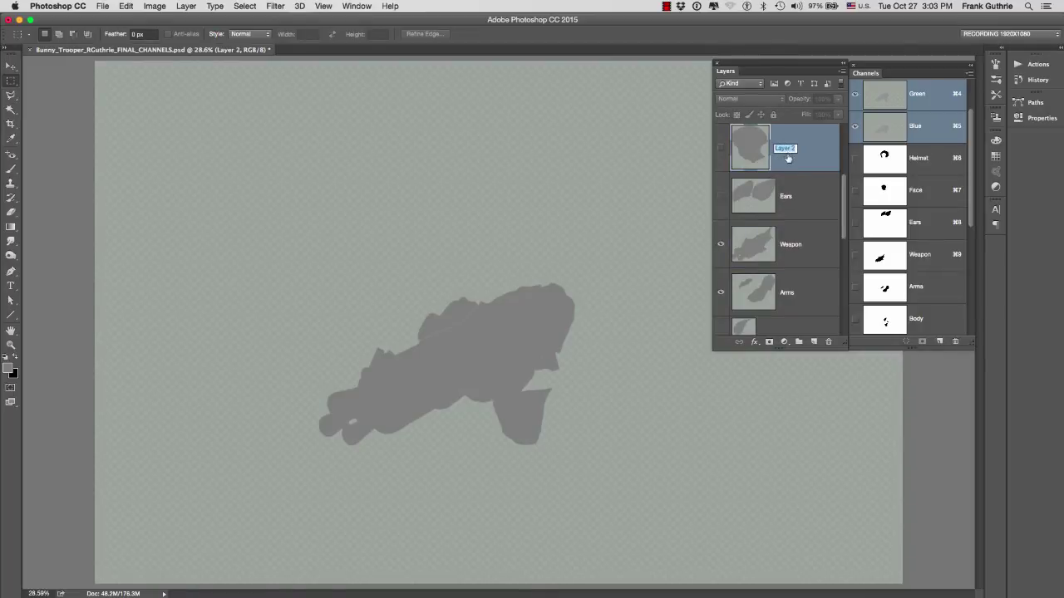
pyautogui.write('Face')
pyautogui.press('Return')
# - Turn on the visibility of the remaining hidden body-part layers, Layer 1 with the sphere, and Inked_Drawing
pyautogui.scroll(3, 840, 166)
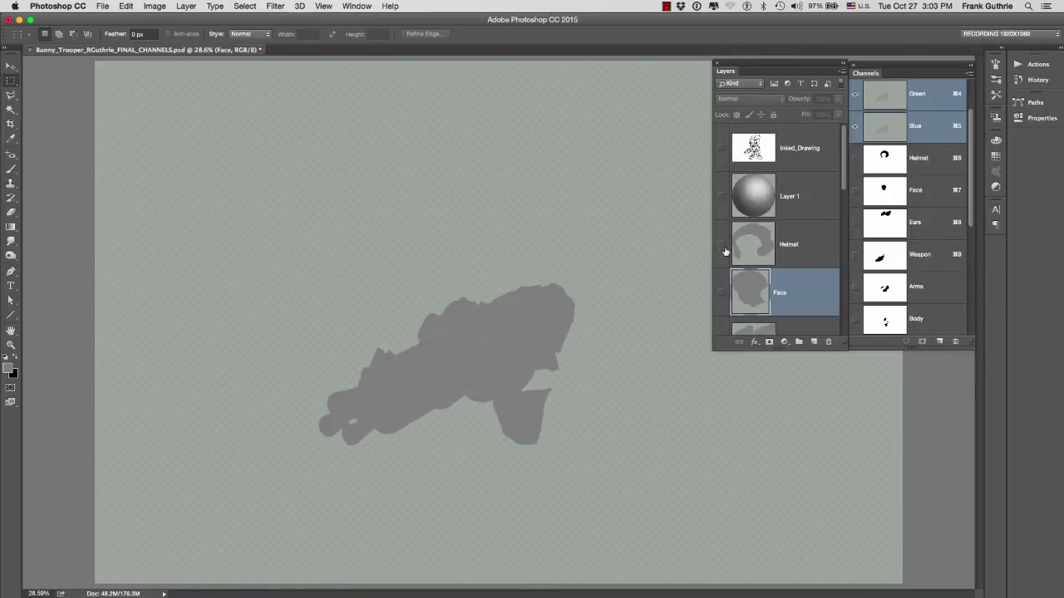
pyautogui.scroll(-5, 756, 199)
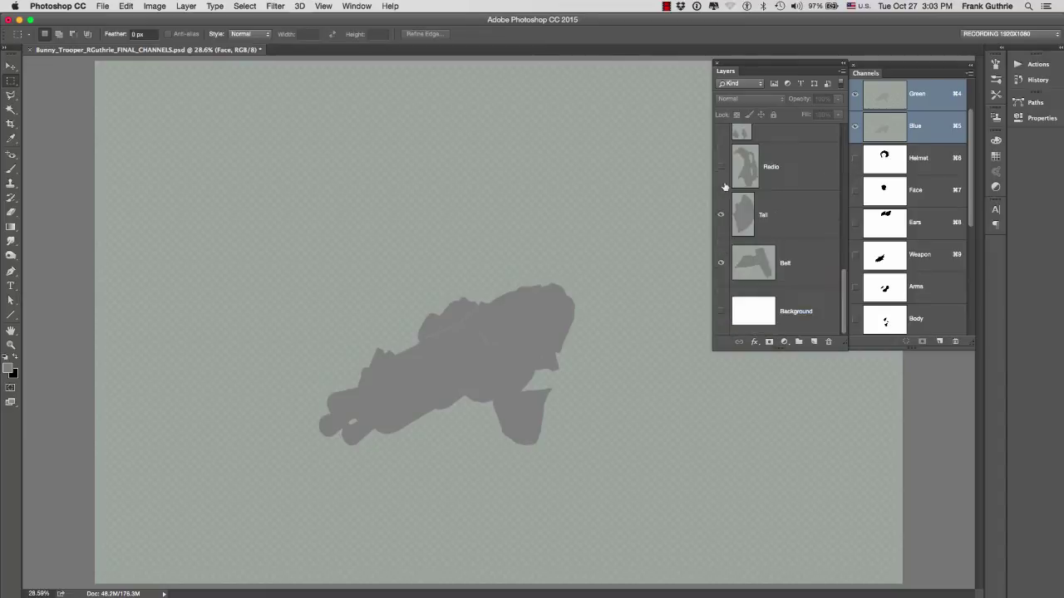
pyautogui.moveTo(721, 263); pyautogui.dragTo(726, 192)
pyautogui.moveTo(838, 301); pyautogui.dragTo(845, 231)
pyautogui.click(721, 246)
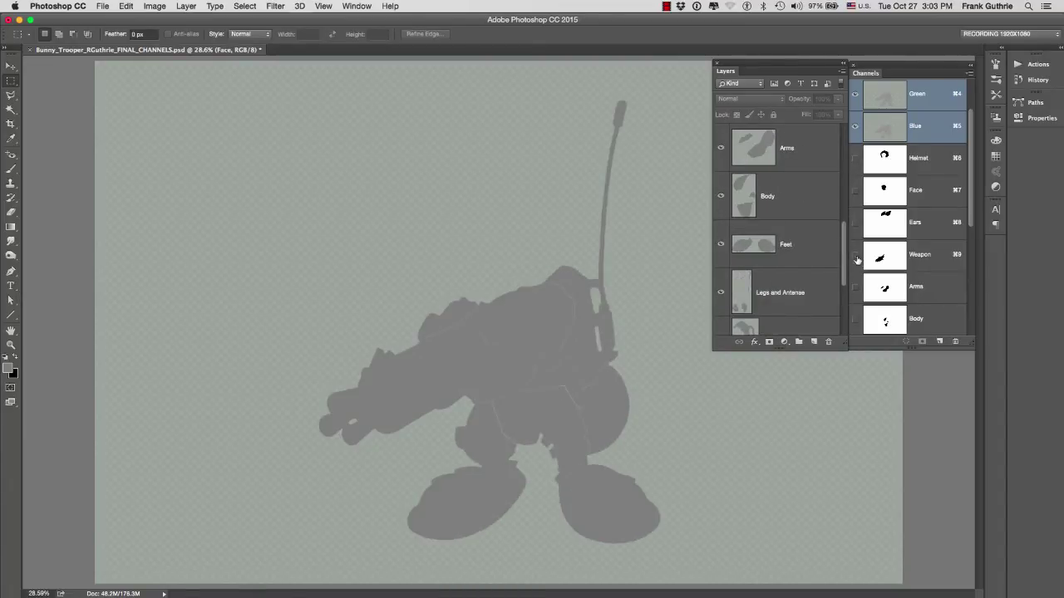
pyautogui.scroll(-1, 781, 241)
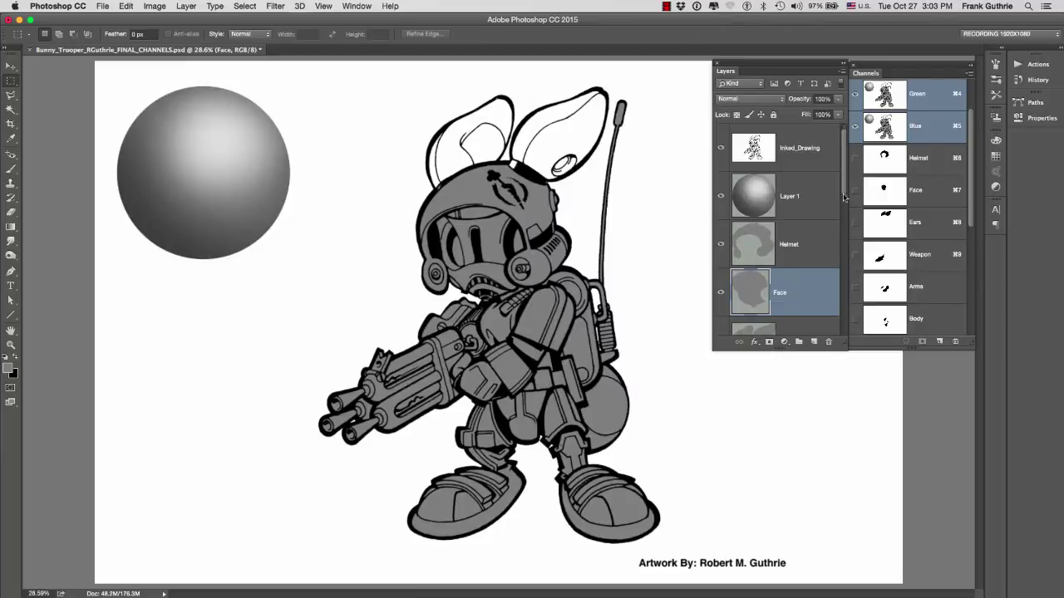
pyautogui.scroll(-2, 740, 260)
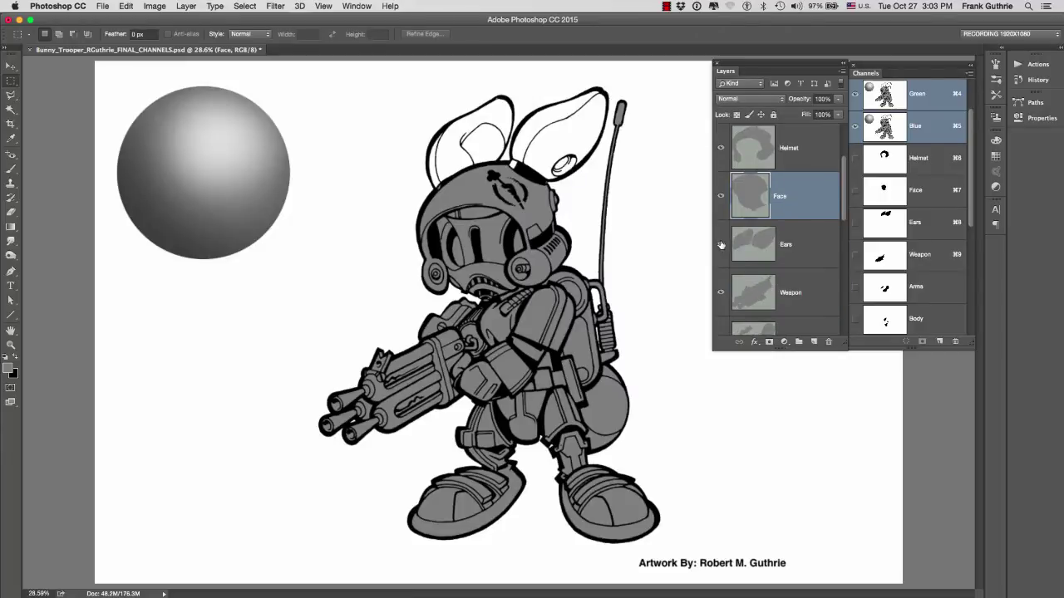
pyautogui.click(721, 244)
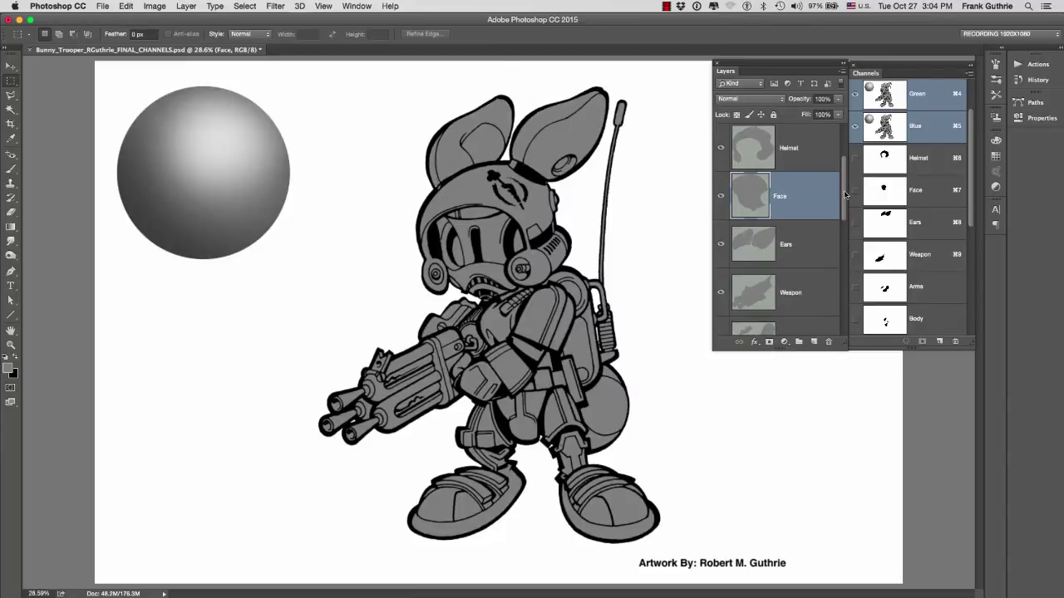
# - Rename Layer 1 as Sphere and copy its contents with the whole canvas selected
pyautogui.scroll(2, 843, 194)
pyautogui.click(790, 196)
pyautogui.click(244, 6)
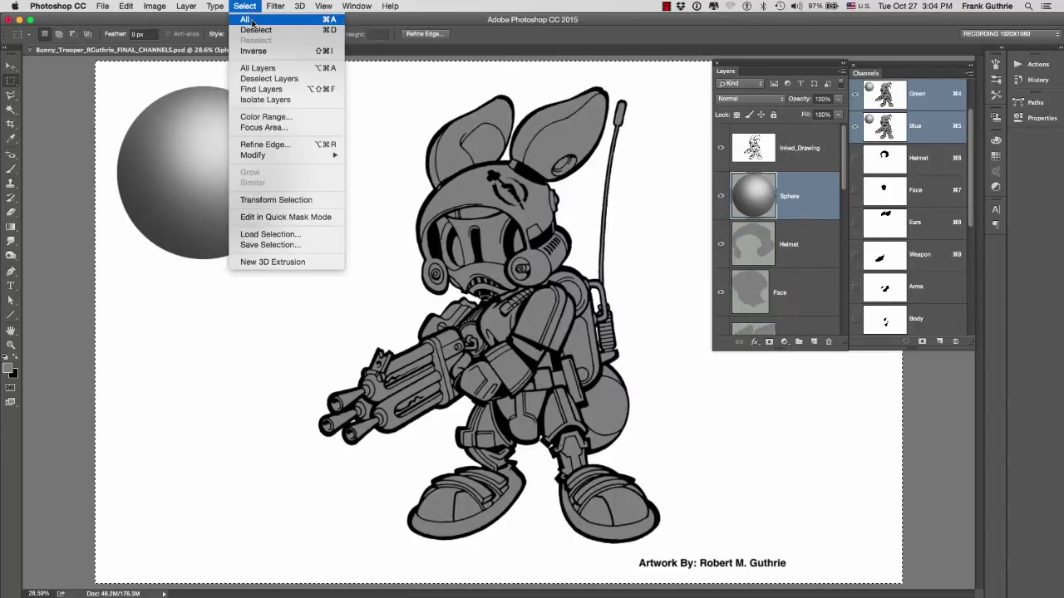
pyautogui.click(252, 20)
pyautogui.click(126, 6)
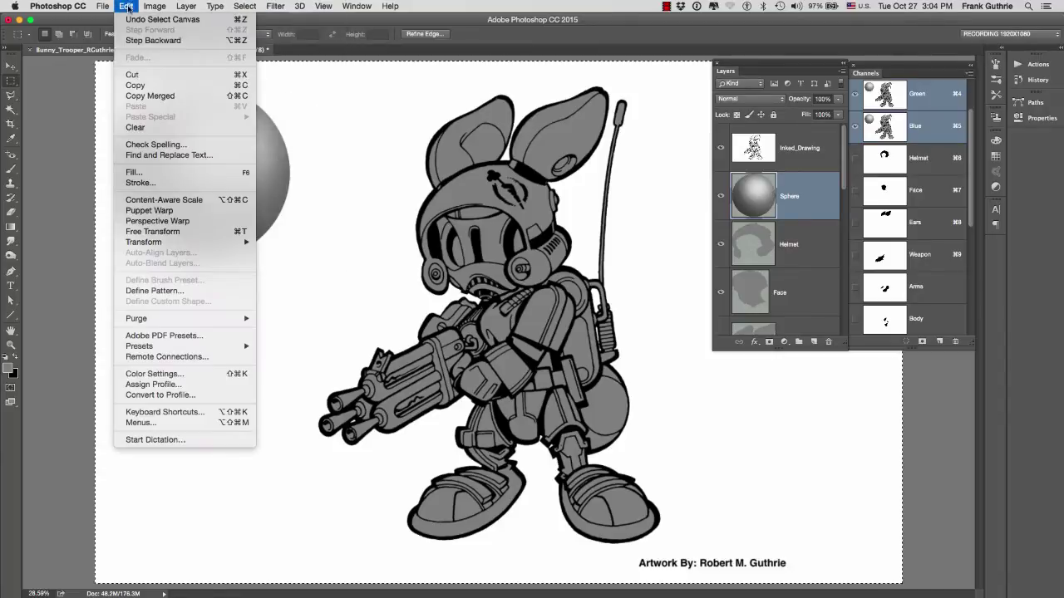
pyautogui.click(137, 87)
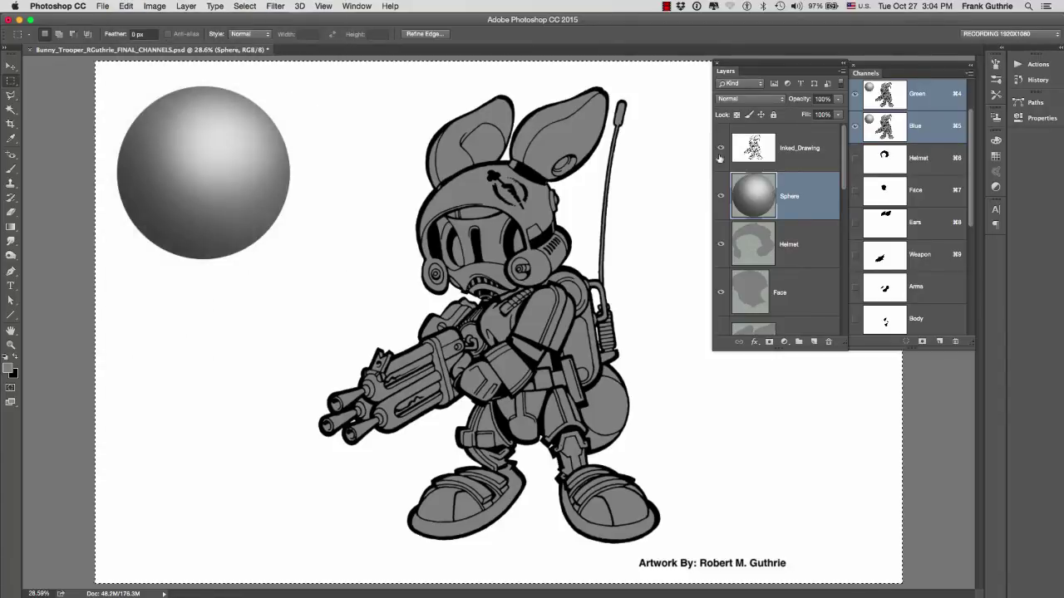
# - Load the Helmet layer's shape as a selection and paste the copied sphere into it as a masked layer
pyautogui.click(785, 246)
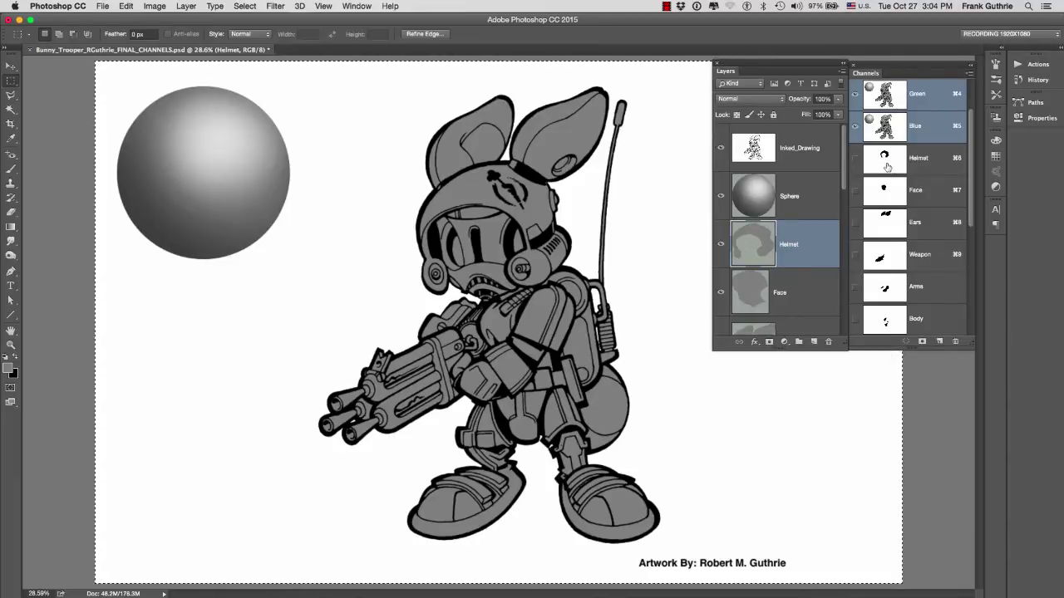
pyautogui.keyDown('super'); pyautogui.click(763, 240); pyautogui.keyUp('super')
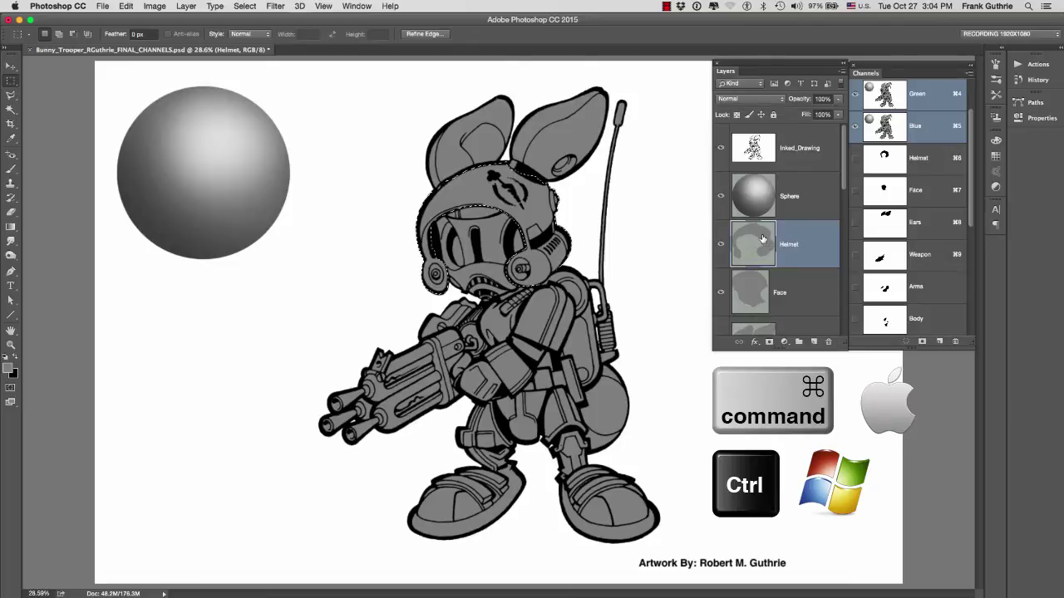
pyautogui.click(125, 5)
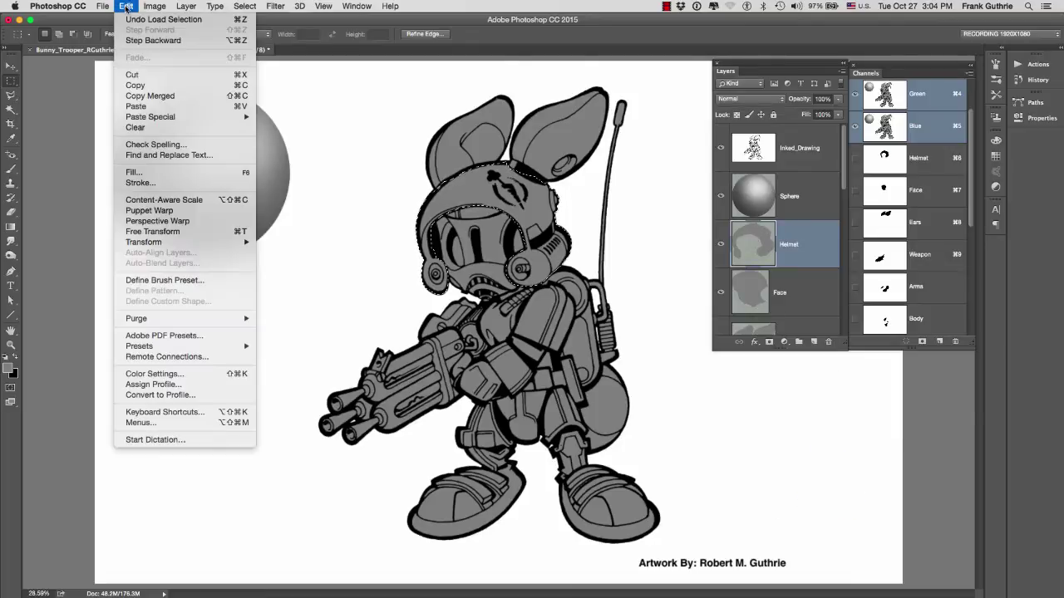
pyautogui.moveTo(190, 119)
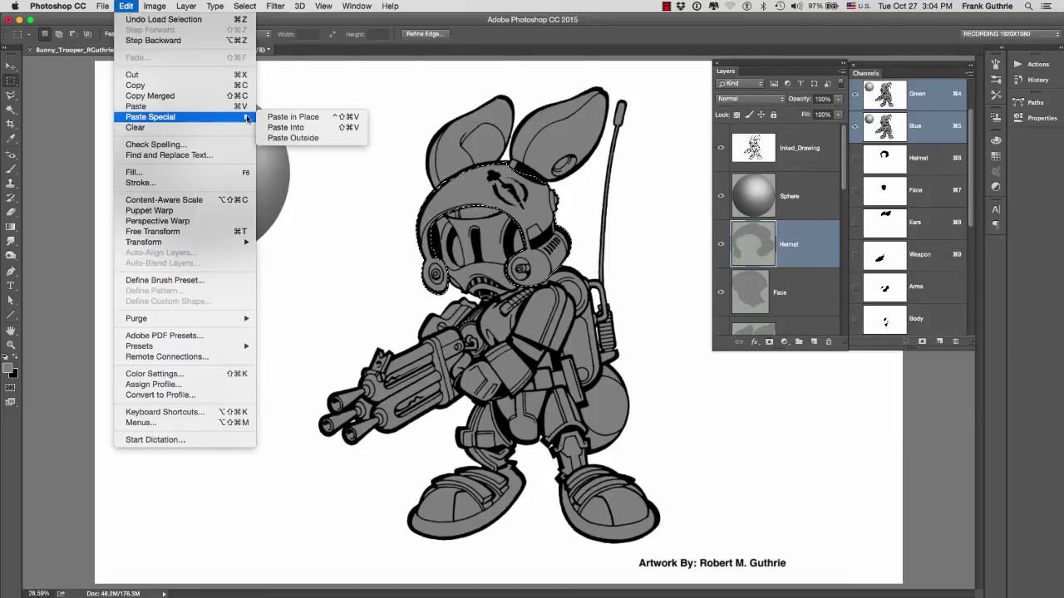
pyautogui.click(305, 129)
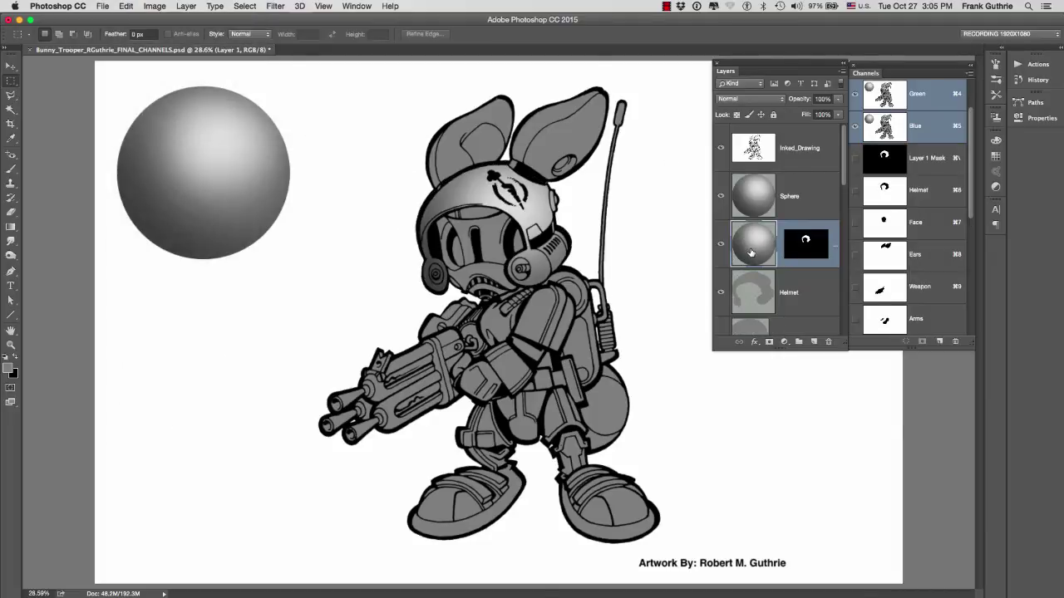
# - Move the pasted sphere within the helmet and free-transform it to about 94.49% width, 65.03% height and -13.29° rotation
pyautogui.click(10, 66)
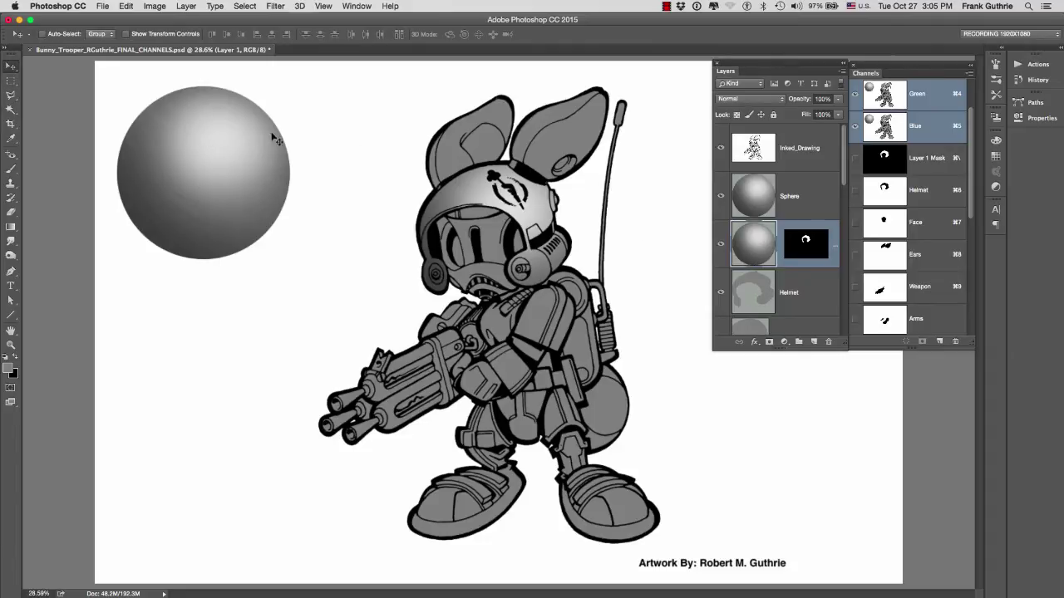
pyautogui.moveTo(516, 212)
pyautogui.mouseDown()
pyautogui.moveTo(532, 222)
pyautogui.moveTo(548, 204)
pyautogui.moveTo(569, 214)
pyautogui.moveTo(544, 218)
pyautogui.moveTo(594, 212)
pyautogui.moveTo(525, 226)
pyautogui.mouseUp()
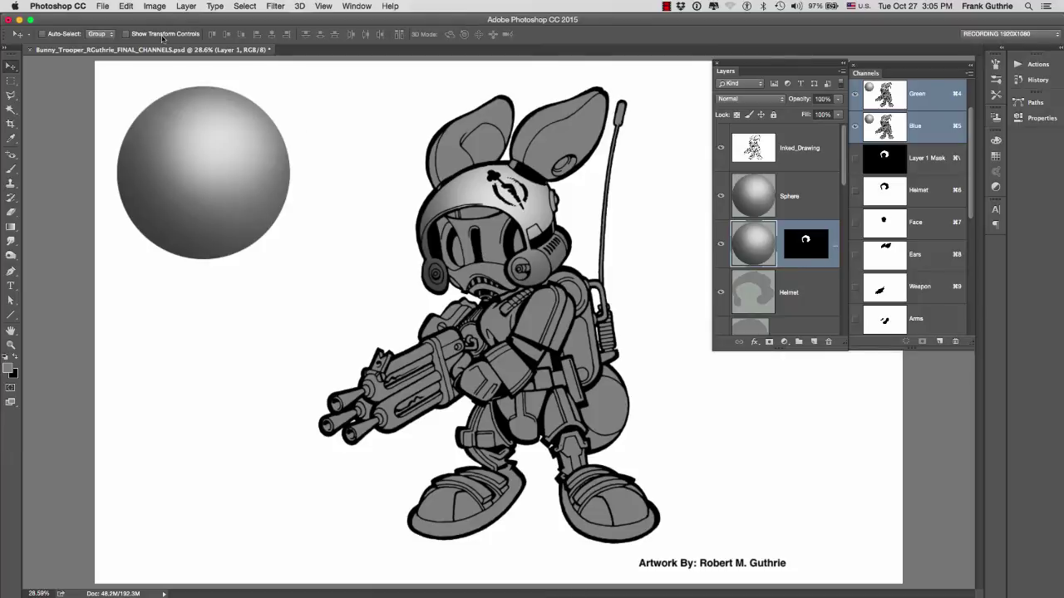
pyautogui.click(126, 6)
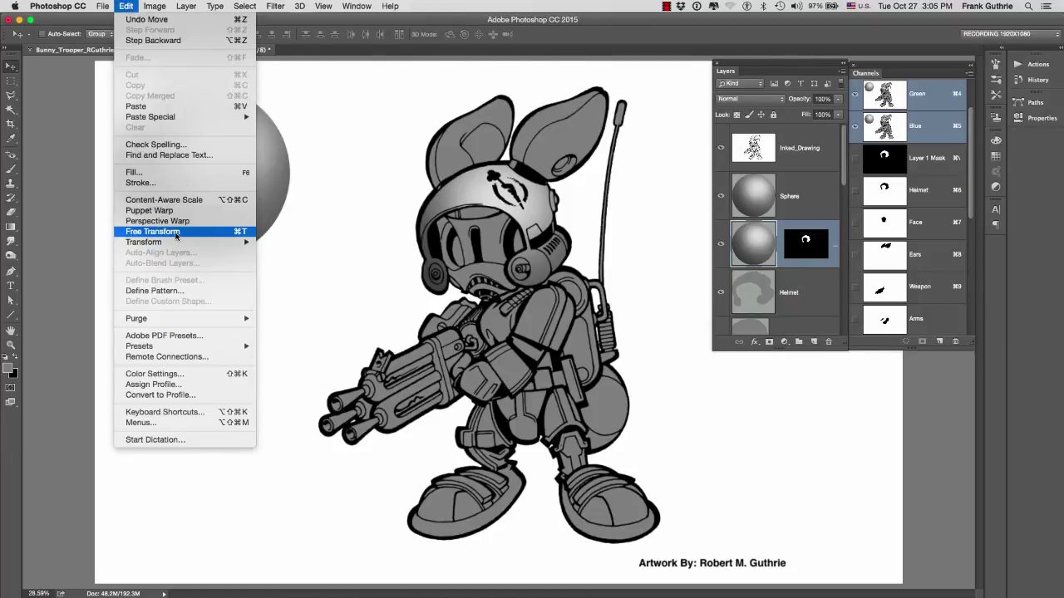
pyautogui.click(245, 235)
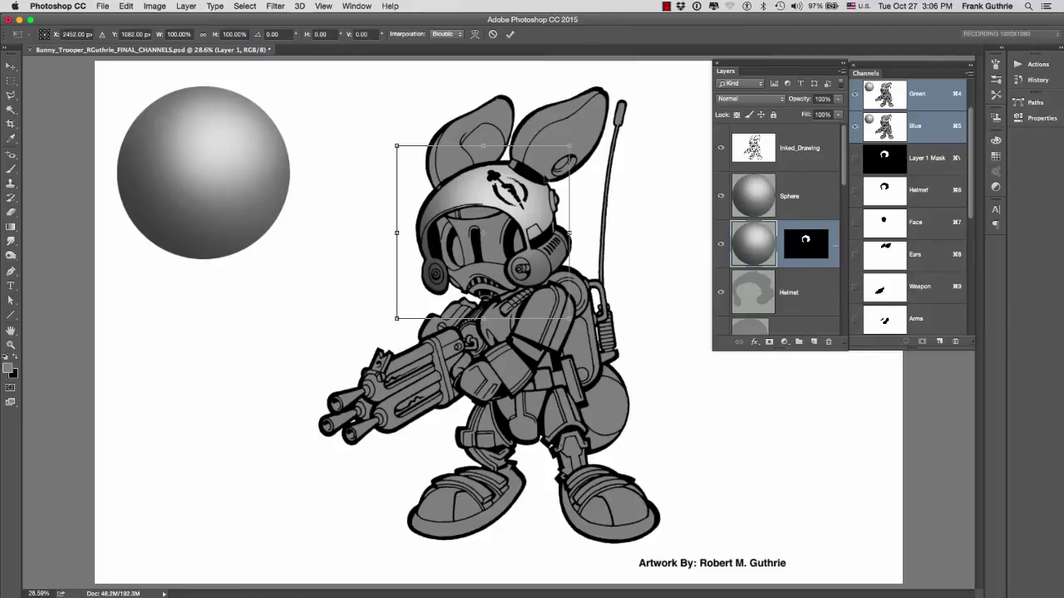
pyautogui.moveTo(485, 146); pyautogui.dragTo(485, 159)
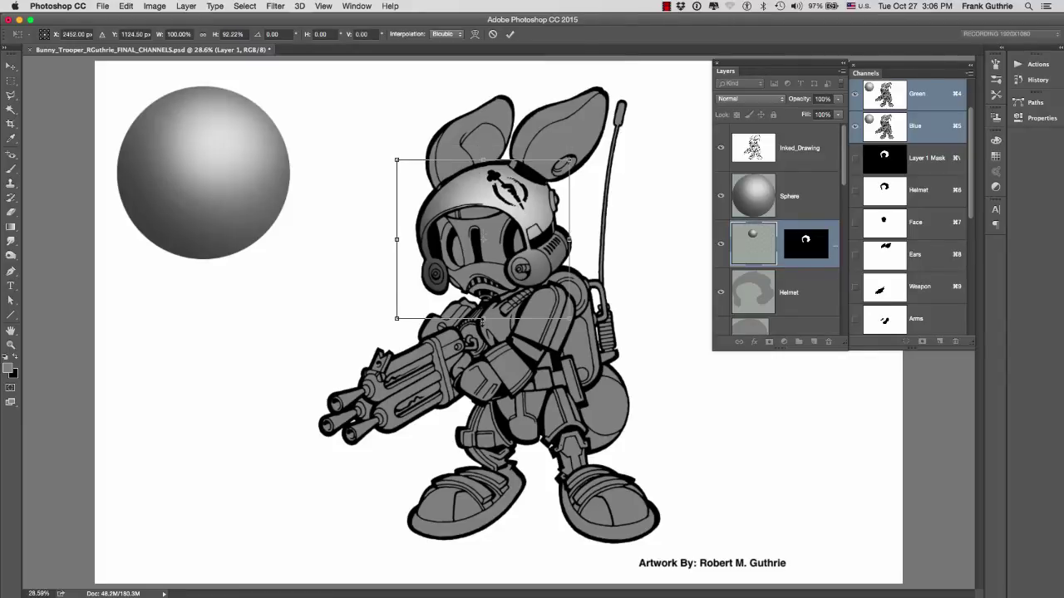
pyautogui.moveTo(482, 319); pyautogui.dragTo(482, 277)
pyautogui.moveTo(577, 238); pyautogui.dragTo(582, 210)
pyautogui.moveTo(499, 274); pyautogui.dragTo(497, 268)
pyautogui.moveTo(398, 241); pyautogui.dragTo(406, 237)
pyautogui.moveTo(588, 184); pyautogui.dragTo(587, 188)
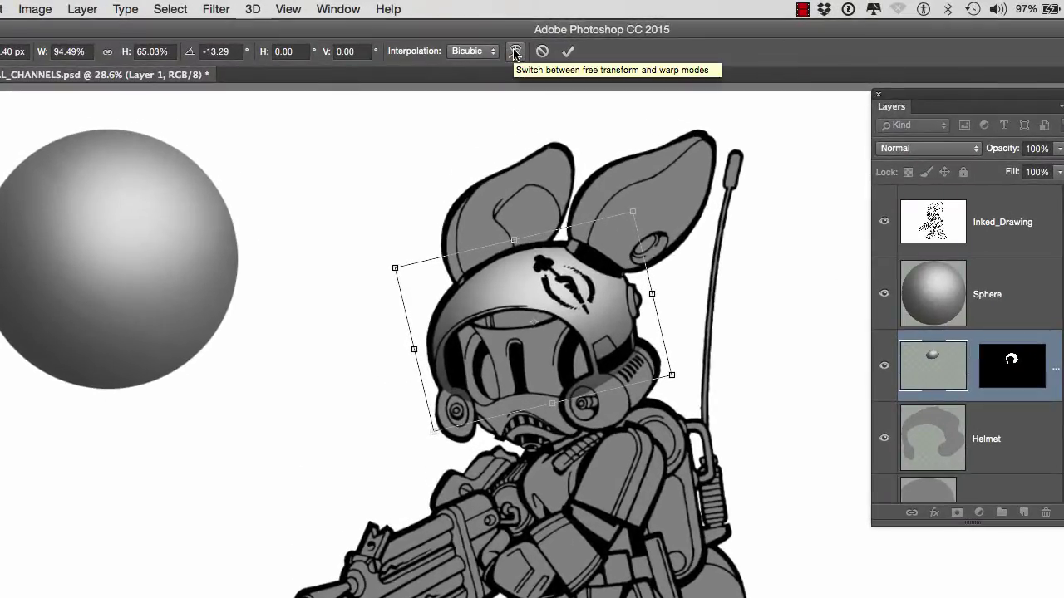
# - Switch the sphere's transform to Warp and pull its four corners inward to follow the helmet's rounded outline
pyautogui.click(514, 52)
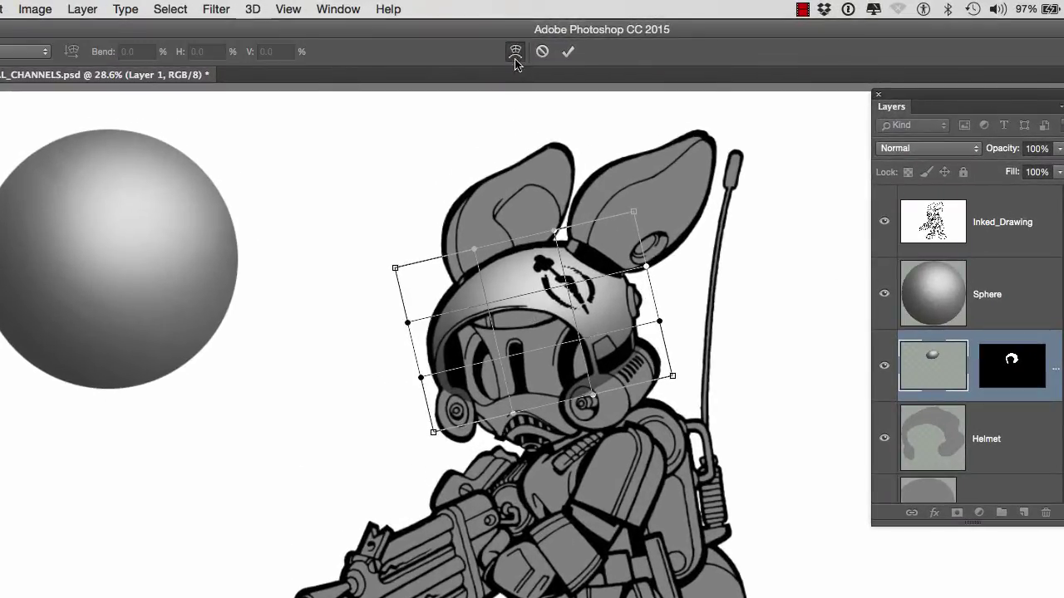
pyautogui.click(515, 51)
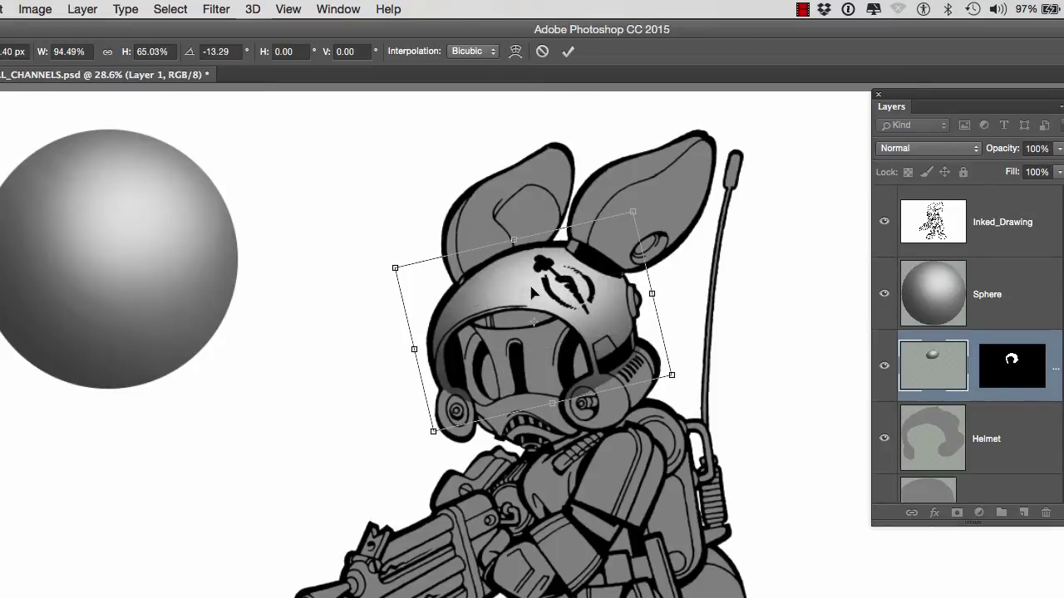
pyautogui.rightClick(483, 291)
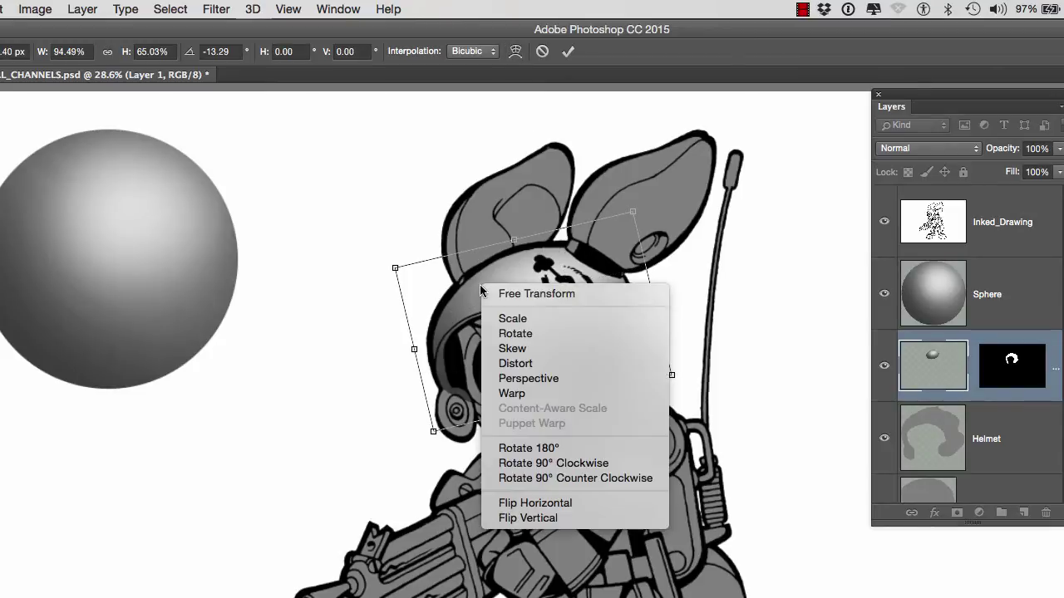
pyautogui.click(520, 396)
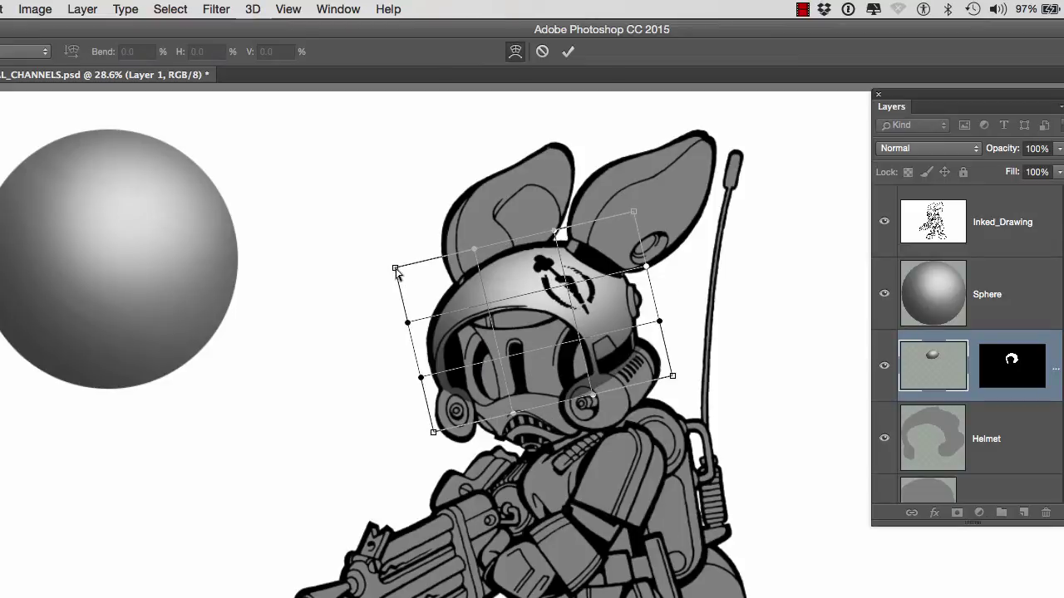
pyautogui.moveTo(396, 269); pyautogui.dragTo(420, 292)
pyautogui.moveTo(632, 213); pyautogui.dragTo(612, 245)
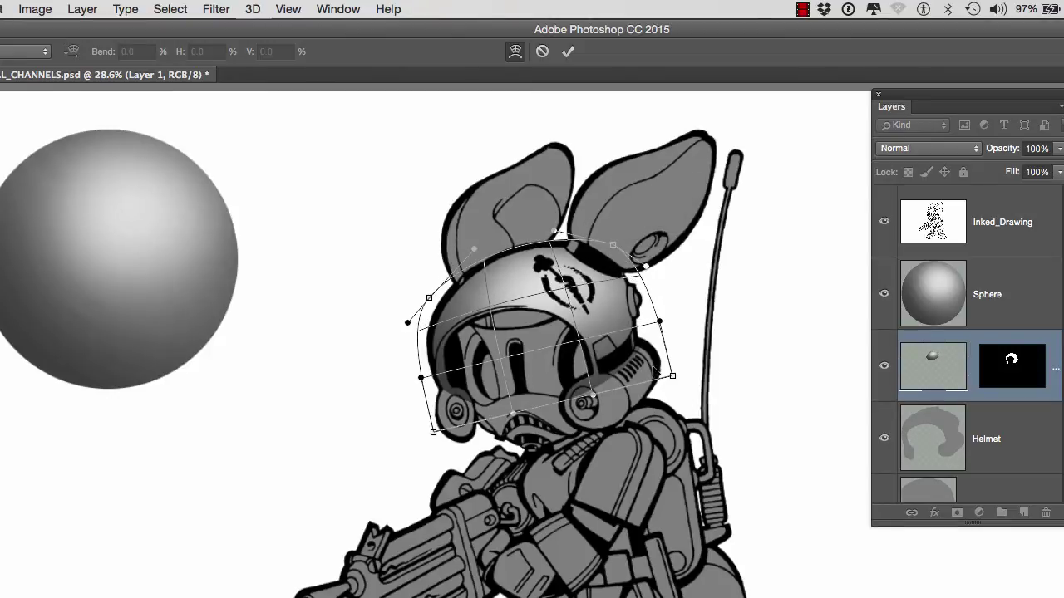
pyautogui.moveTo(673, 376); pyautogui.dragTo(663, 361)
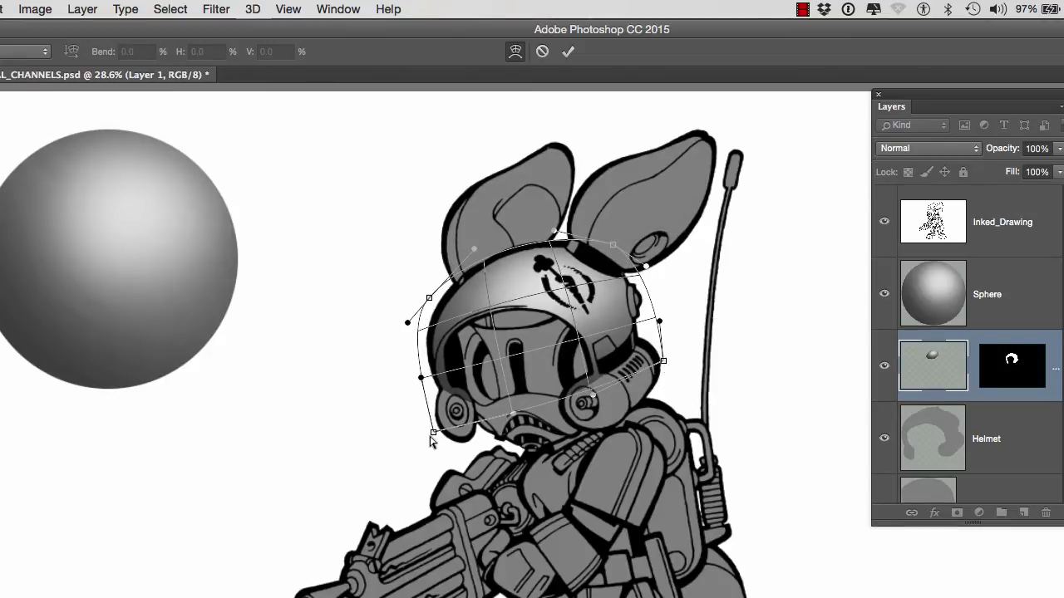
pyautogui.moveTo(432, 434); pyautogui.dragTo(450, 422)
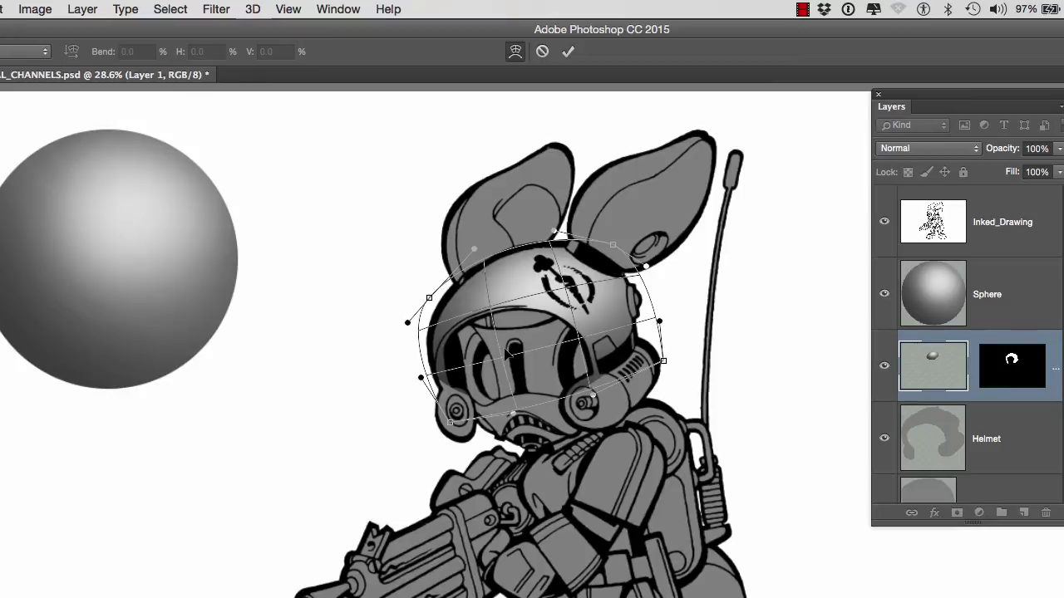
# - Bend the inner warp mesh to shift the sphere's highlight and shading across the helmet, and apply the transform
pyautogui.moveTo(509, 355)
pyautogui.mouseDown()
pyautogui.moveTo(496, 363)
pyautogui.moveTo(494, 324)
pyautogui.moveTo(567, 308)
pyautogui.mouseUp()
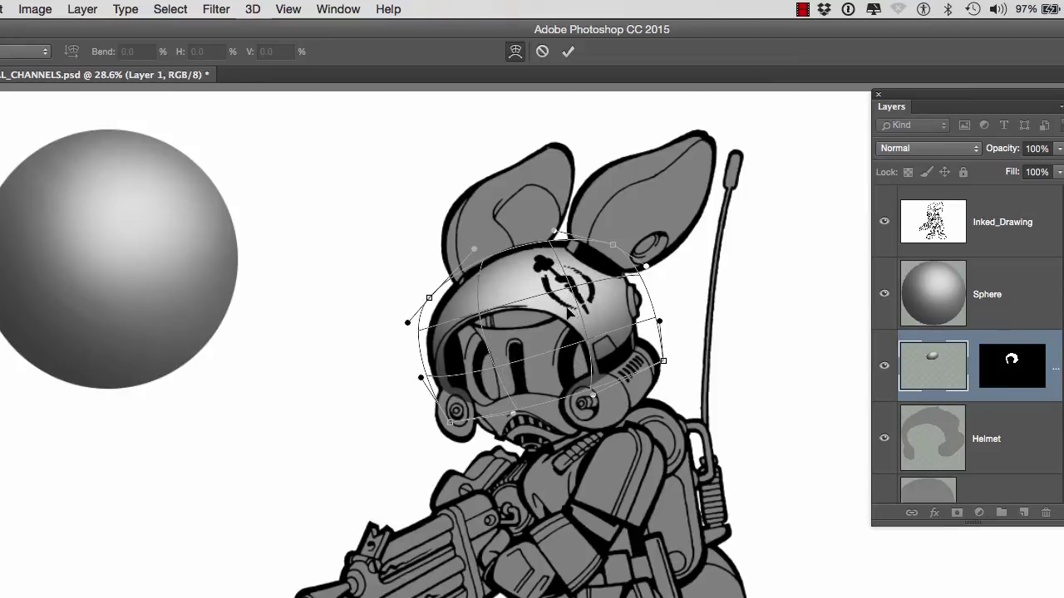
pyautogui.moveTo(548, 349); pyautogui.dragTo(547, 357)
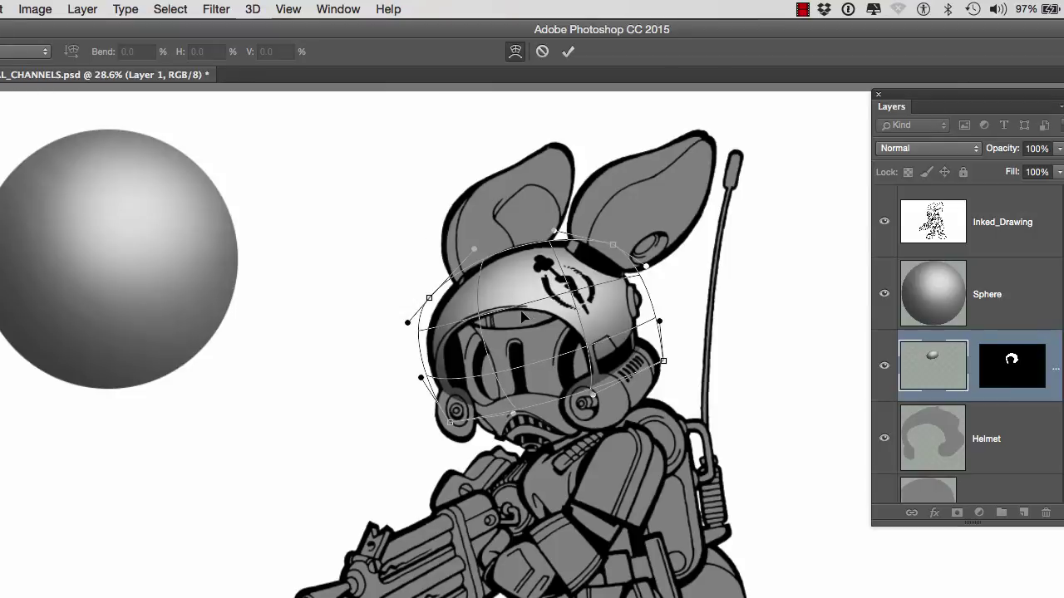
pyautogui.moveTo(524, 317); pyautogui.dragTo(520, 298)
pyautogui.moveTo(530, 342); pyautogui.dragTo(526, 337)
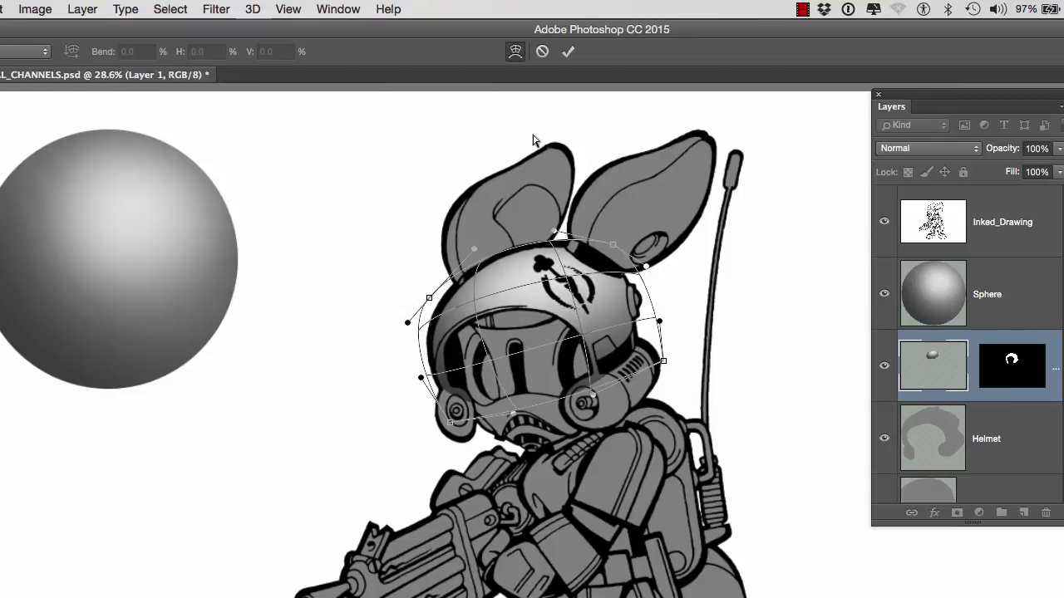
pyautogui.click(568, 52)
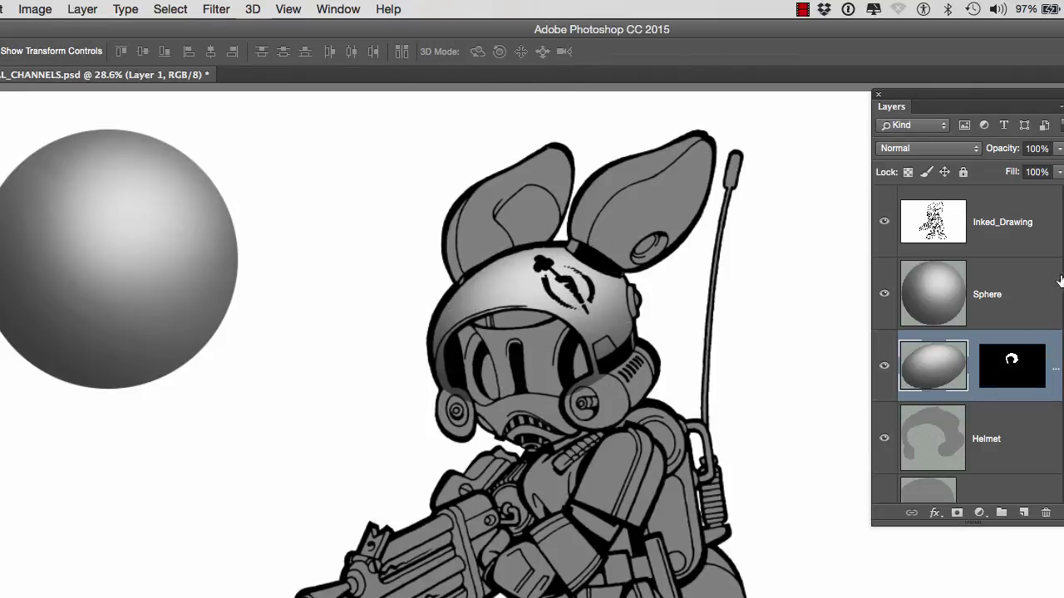
# - Load the Belt layer's shape as a selection and paste the copied sphere into it as a masked layer
pyautogui.scroll(-2, 968, 345)
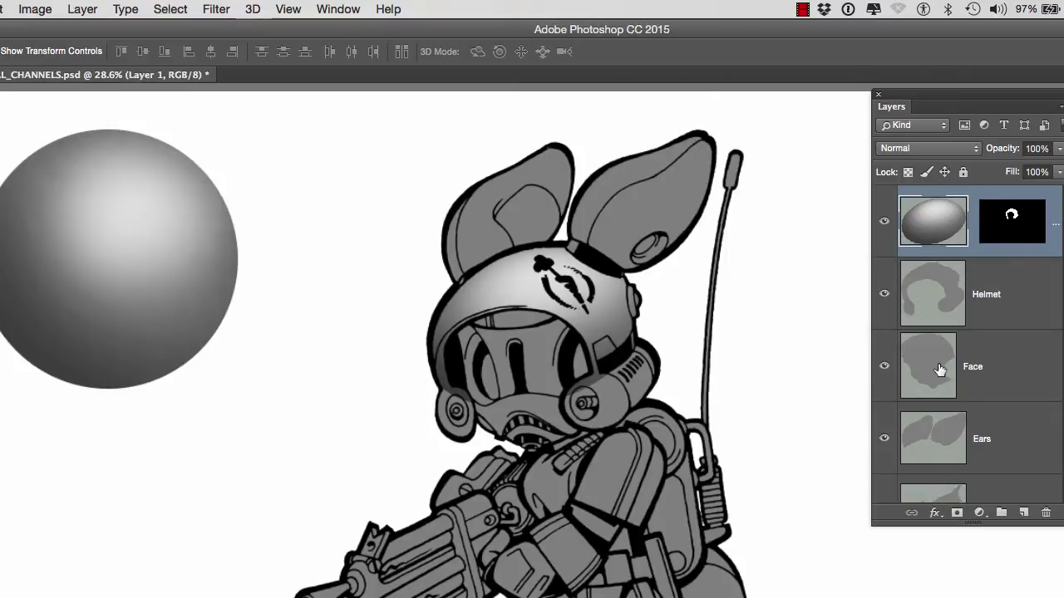
pyautogui.scroll(-3, 950, 404)
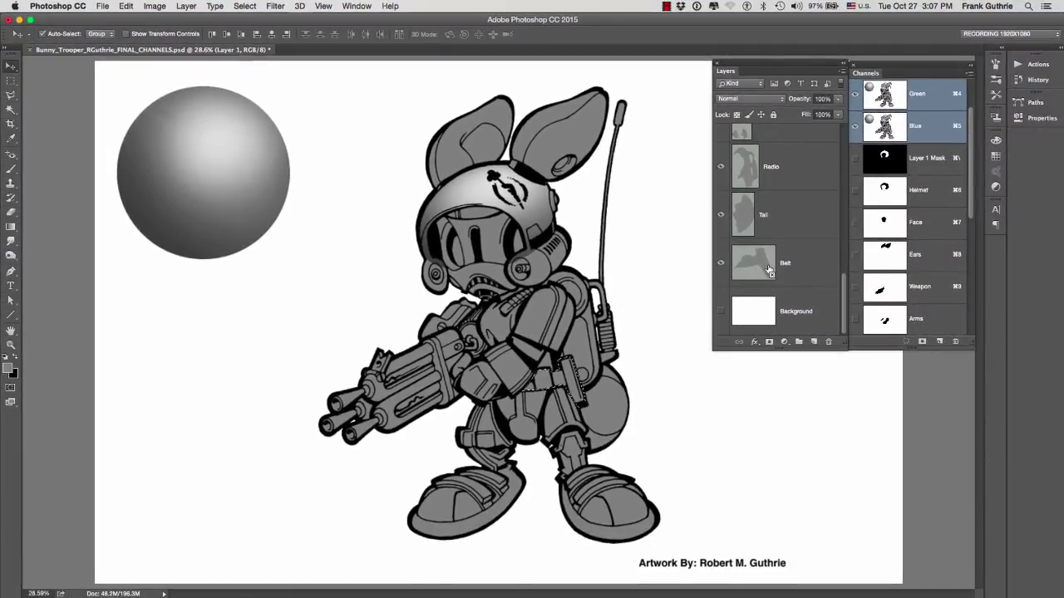
pyautogui.click(769, 271)
pyautogui.click(126, 5)
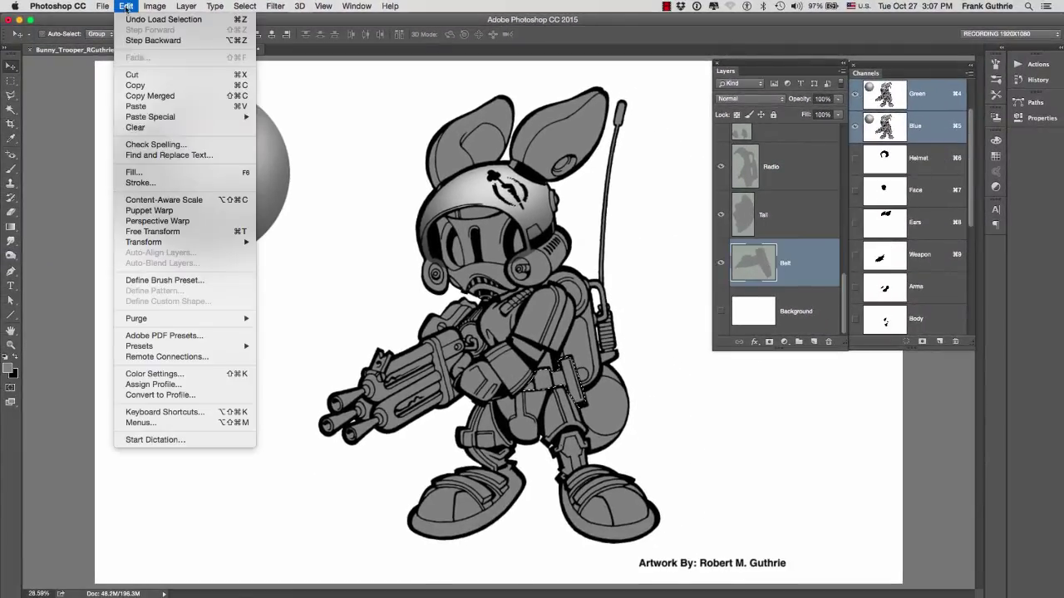
pyautogui.moveTo(182, 116)
pyautogui.click(300, 128)
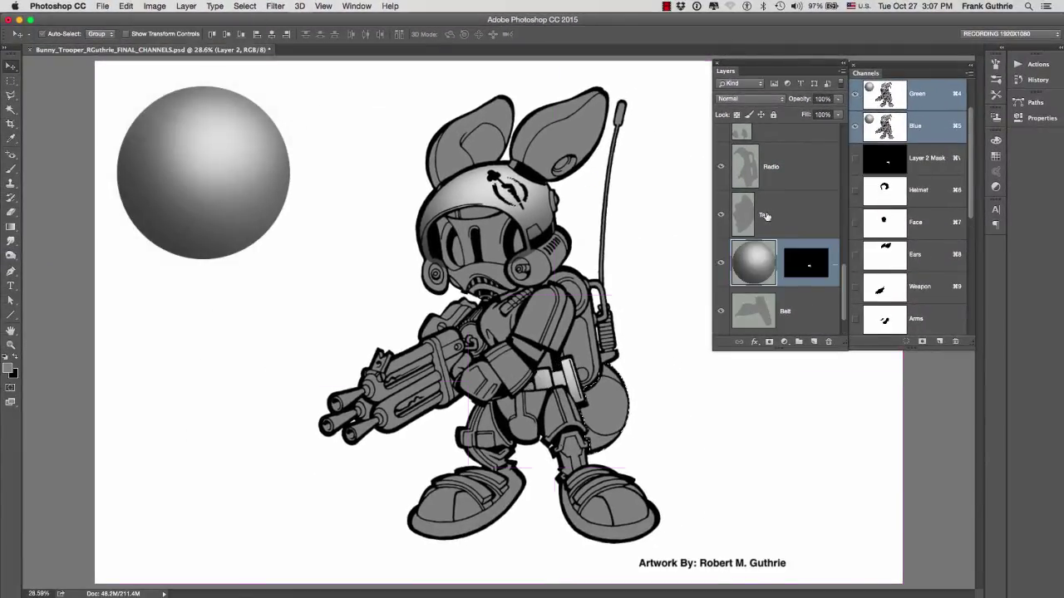
# - Paste the sphere as masked layers into the shapes of the Tail, Radio, Legs and Antenae, and Feet layers
pyautogui.click(765, 215)
pyautogui.press('super+alt+shift+v')
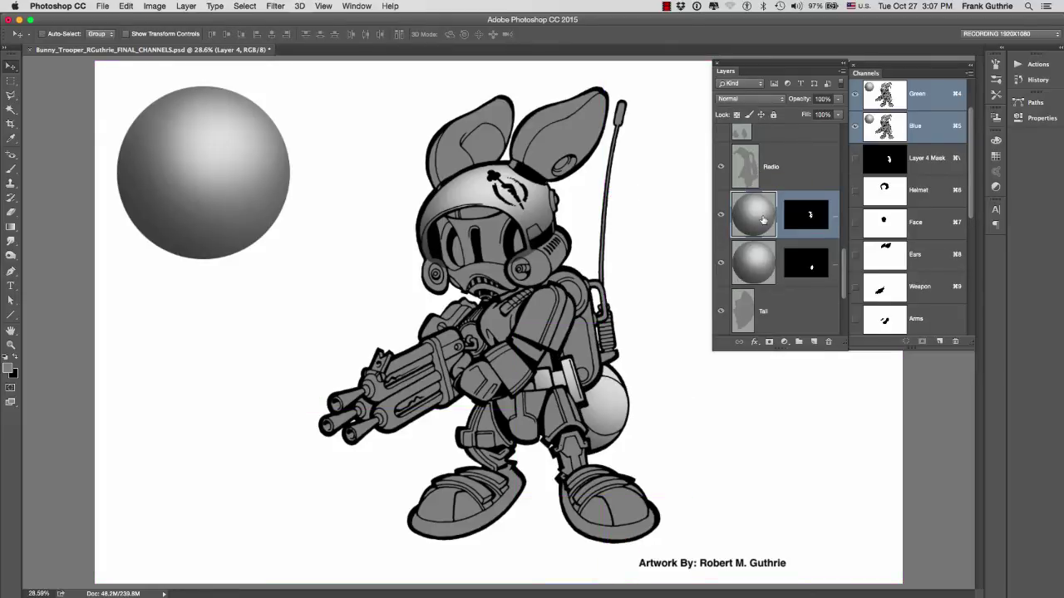
pyautogui.scroll(3, 763, 219)
pyautogui.click(781, 240)
pyautogui.press('super+alt+shift+v')
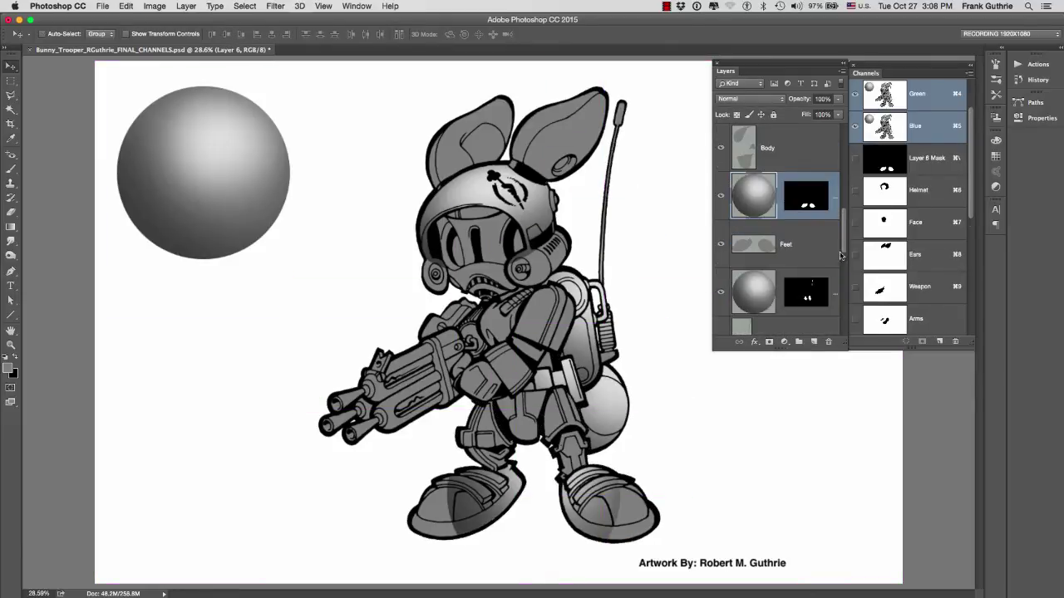
# - Paste the sphere as masked layers into the shapes of the Body, Arms and Weapon layers
pyautogui.scroll(2, 842, 255)
pyautogui.click(781, 196)
pyautogui.press('super+alt+shift+v')
pyautogui.click(759, 158)
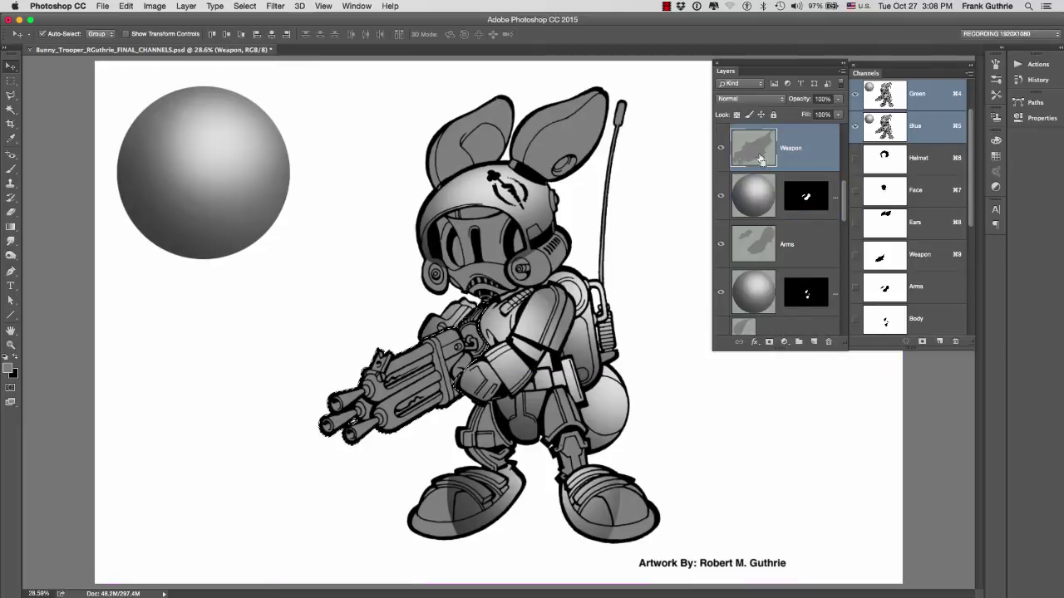
pyautogui.press('super+alt+shift+v')
# - Load the shapes of the Ears and Face layers in turn and paste a masked sphere into each
pyautogui.scroll(2, 760, 199)
pyautogui.click(759, 244)
pyautogui.keyDown('super'); pyautogui.click(759, 245); pyautogui.keyUp('super')
pyautogui.press('super+alt+shift+v')
pyautogui.click(757, 201)
pyautogui.keyDown('super'); pyautogui.click(757, 200); pyautogui.keyUp('super')
pyautogui.press('super+alt+shift+v')
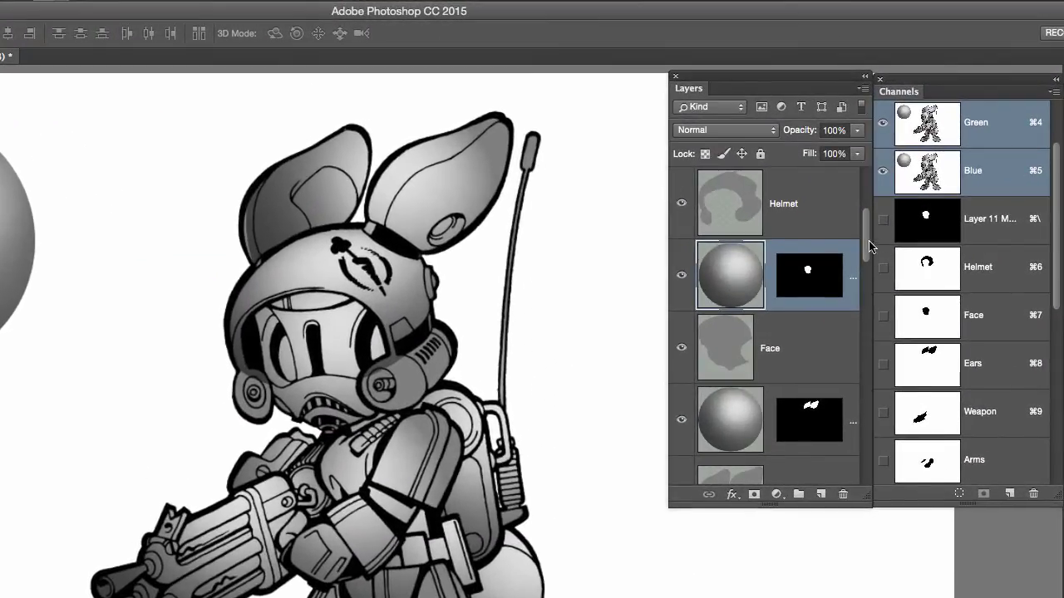
# - Select the mask of the sphere layer above Belt and try a free transform on it
pyautogui.moveTo(869, 242); pyautogui.dragTo(850, 472)
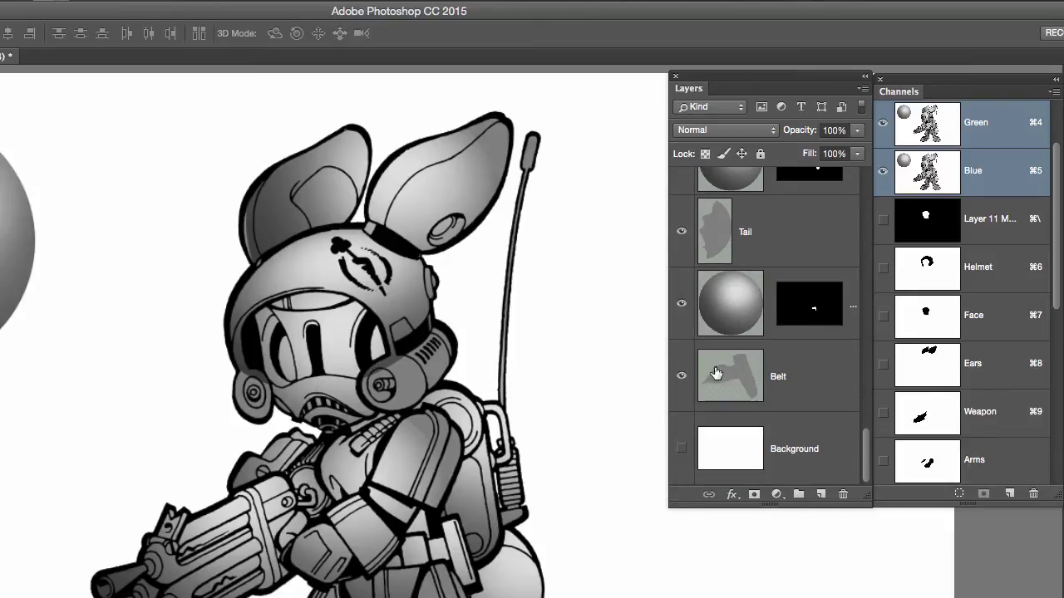
pyautogui.click(751, 303)
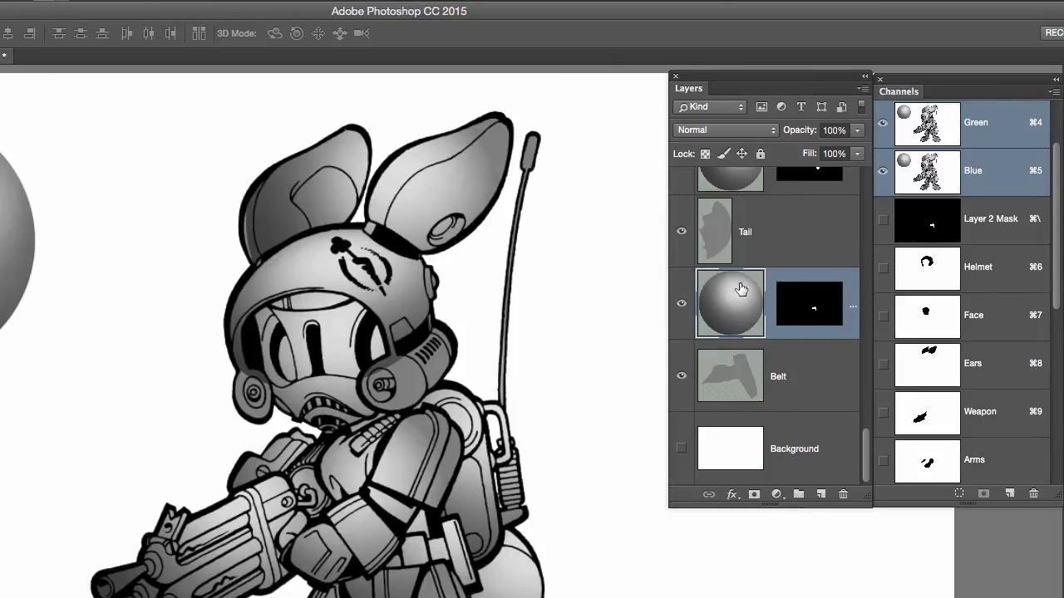
pyautogui.click(805, 310)
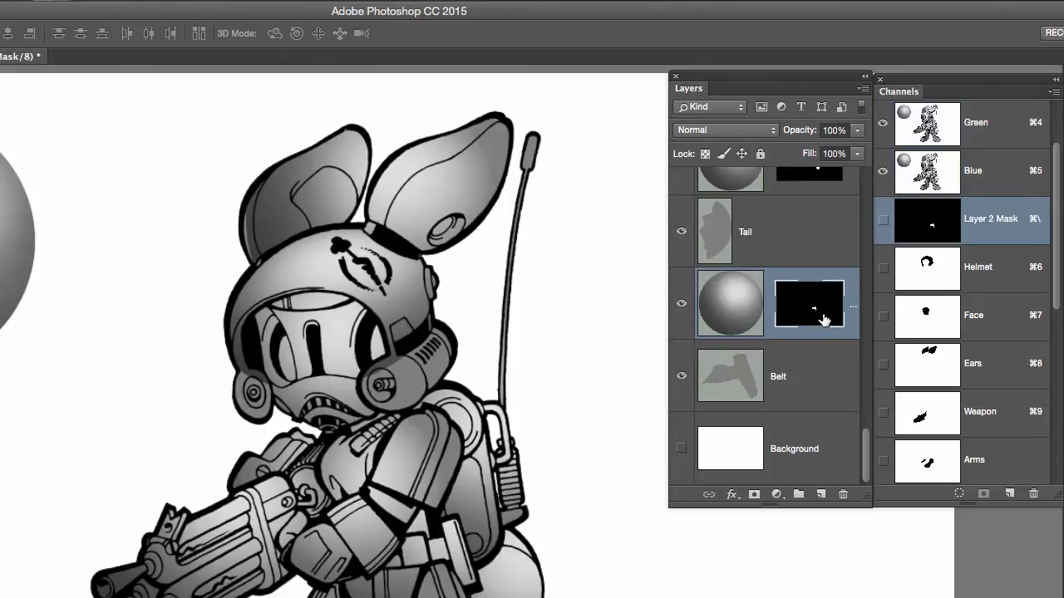
pyautogui.click(682, 307)
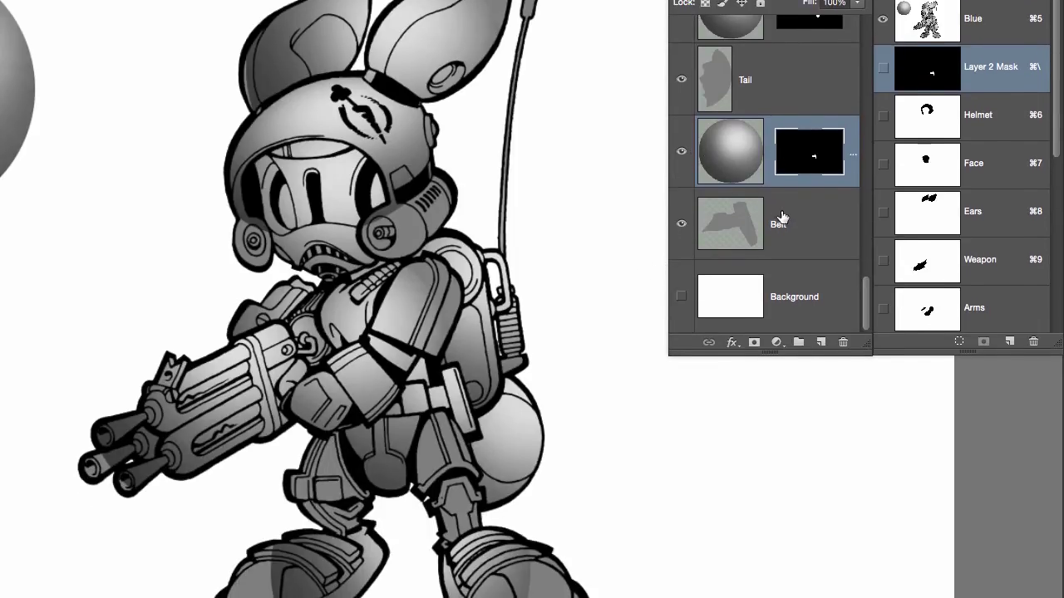
pyautogui.press('super+t')
pyautogui.moveTo(468, 408)
pyautogui.mouseDown()
pyautogui.moveTo(487, 306)
pyautogui.moveTo(458, 394)
pyautogui.moveTo(472, 399)
pyautogui.mouseUp()
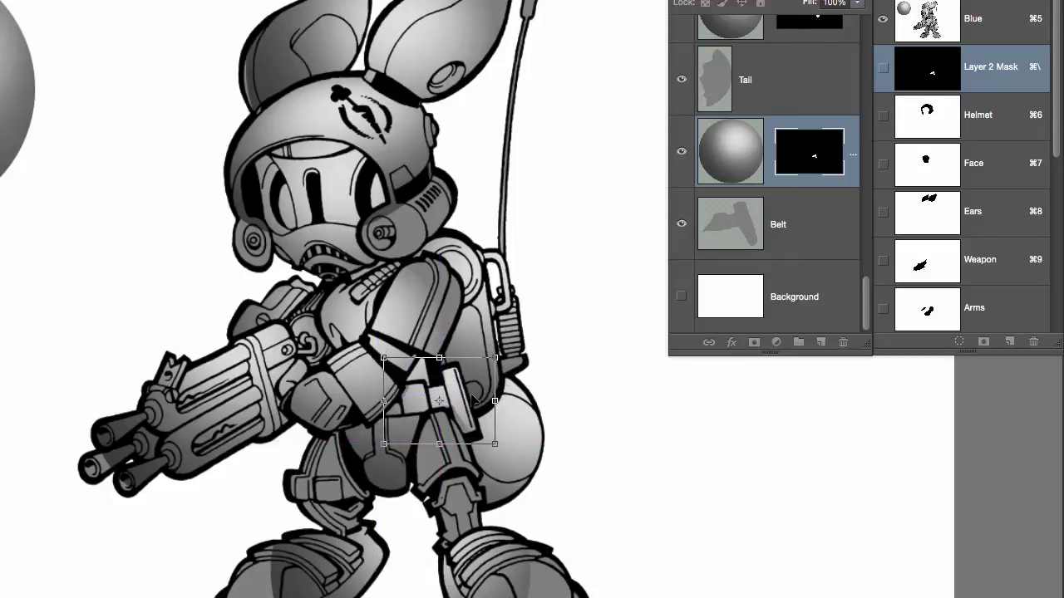
pyautogui.press('Return')
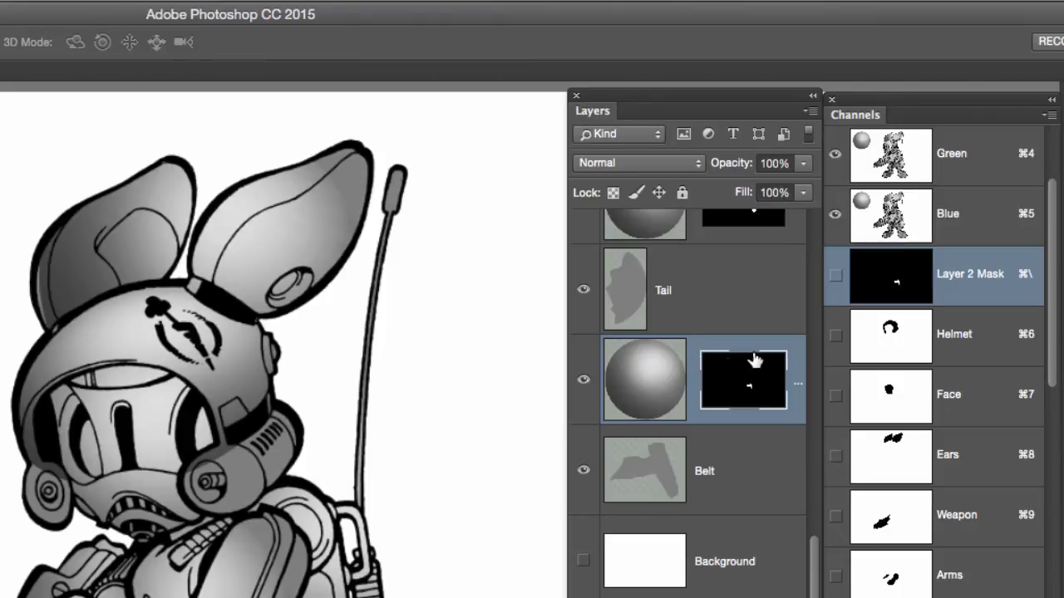
# - Target the belt layer's sphere image instead of its mask and free-transform it into a small, flattened, slightly tilted shape over the belt
pyautogui.click(645, 370)
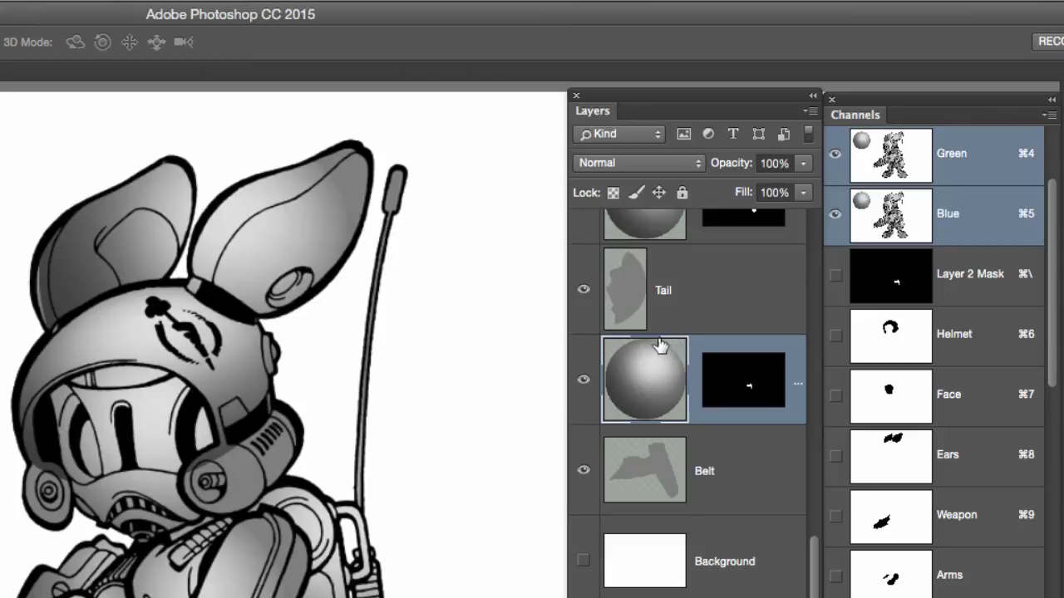
pyautogui.click(743, 380)
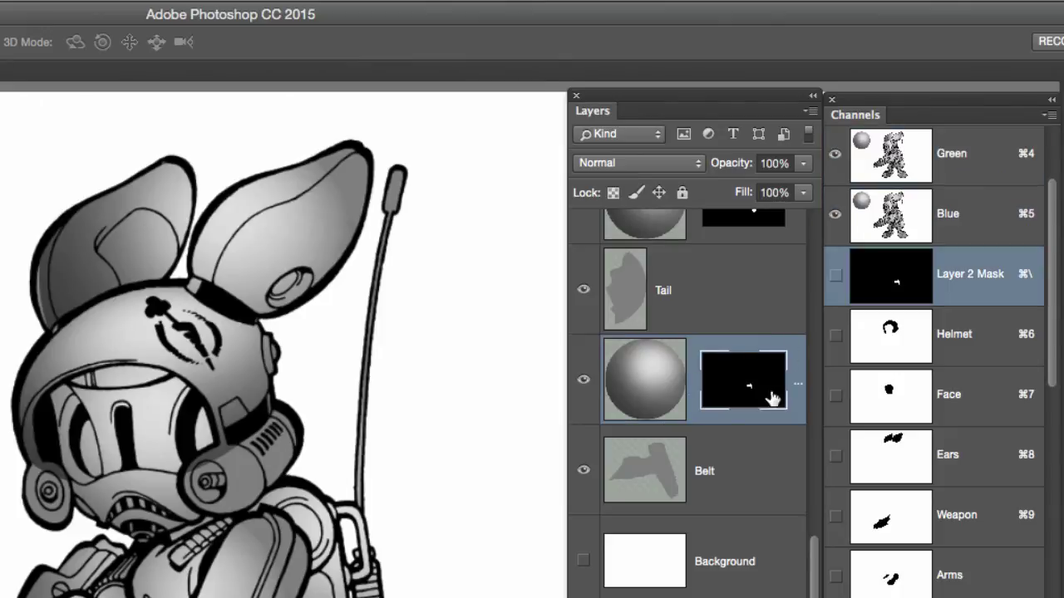
pyautogui.click(645, 373)
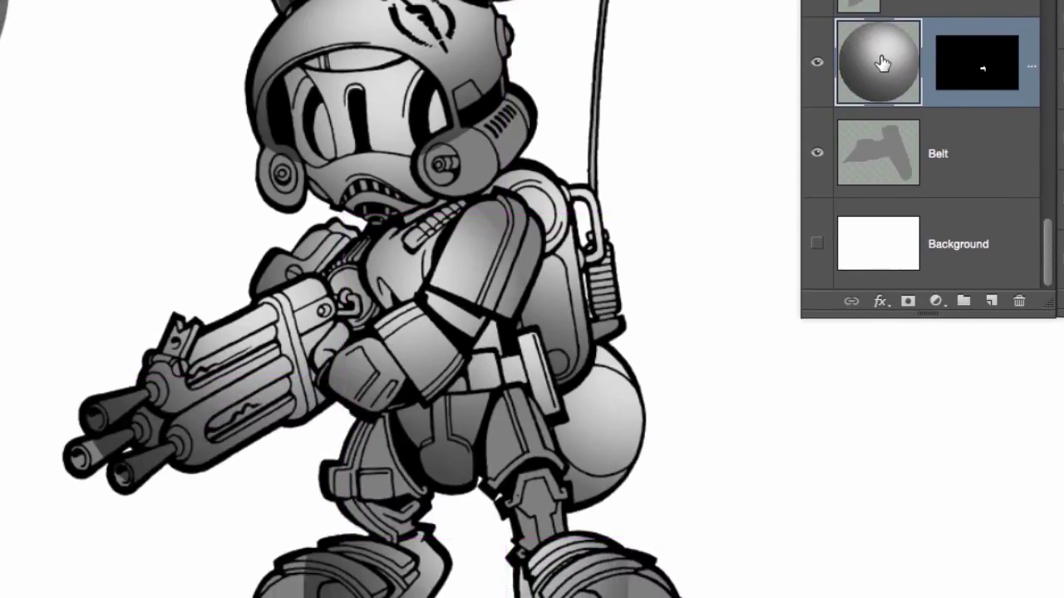
pyautogui.press('super+t')
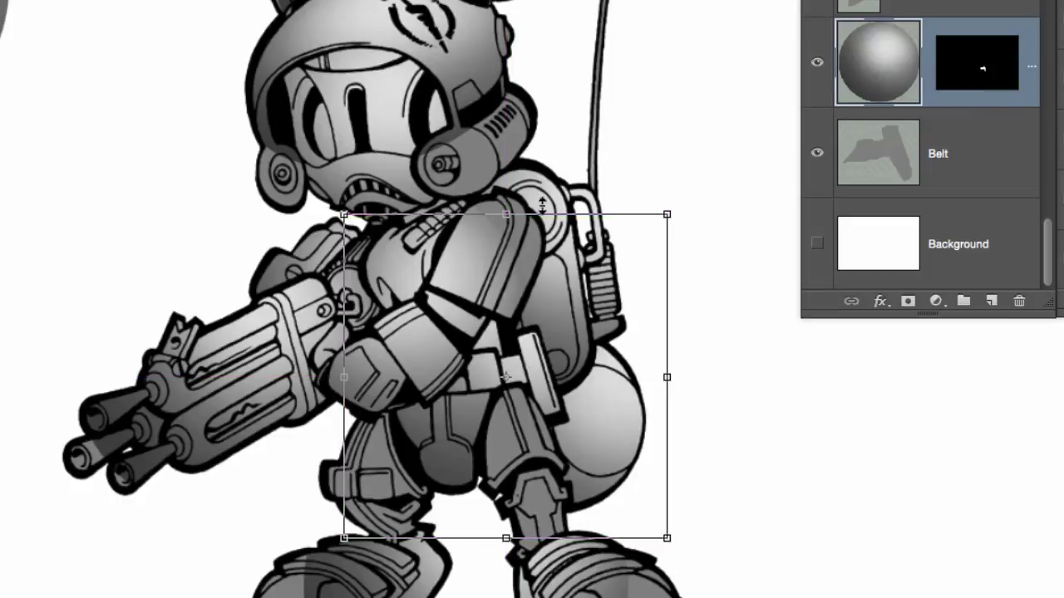
pyautogui.moveTo(507, 214); pyautogui.dragTo(507, 322)
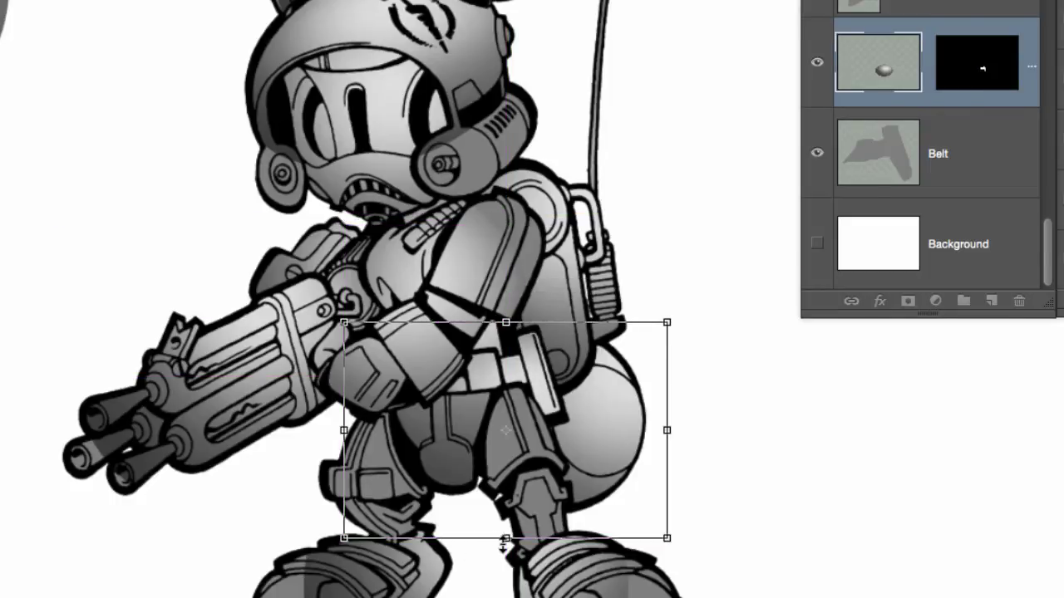
pyautogui.moveTo(505, 541); pyautogui.dragTo(506, 431)
pyautogui.moveTo(686, 394); pyautogui.dragTo(585, 366)
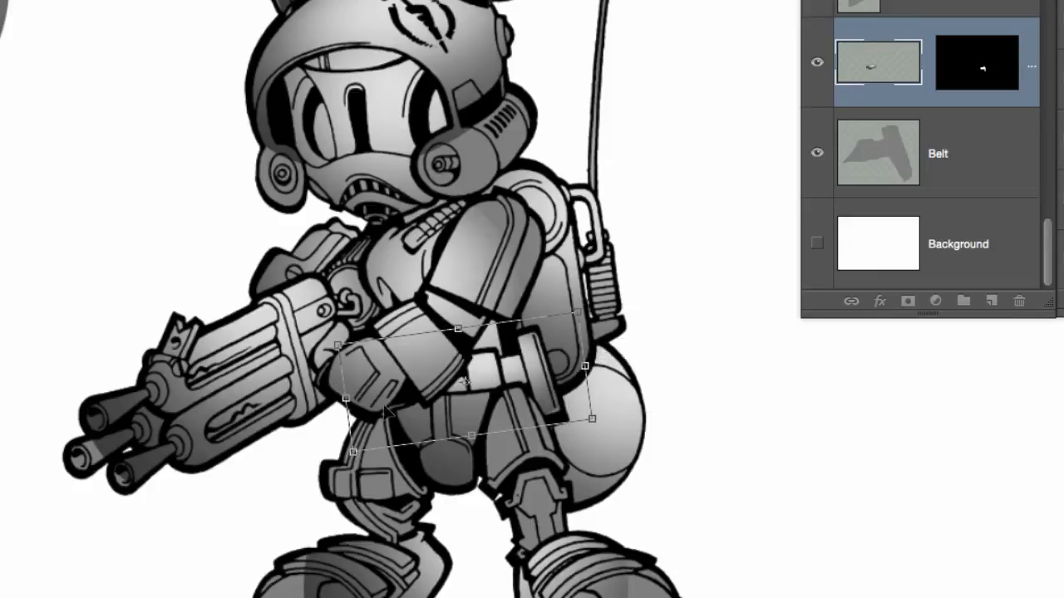
pyautogui.moveTo(346, 397); pyautogui.dragTo(425, 387)
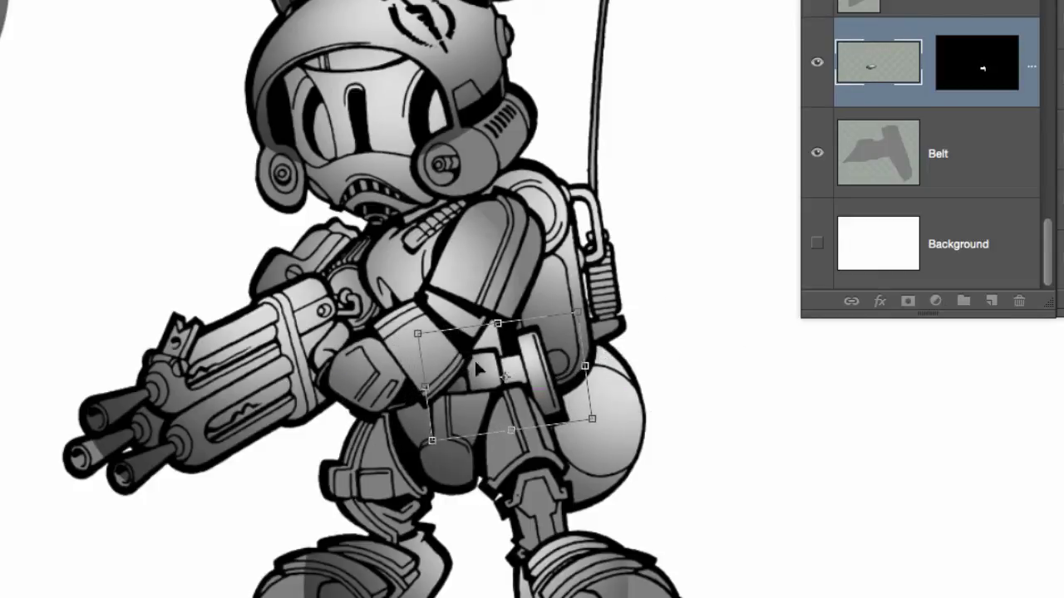
pyautogui.press('Return')
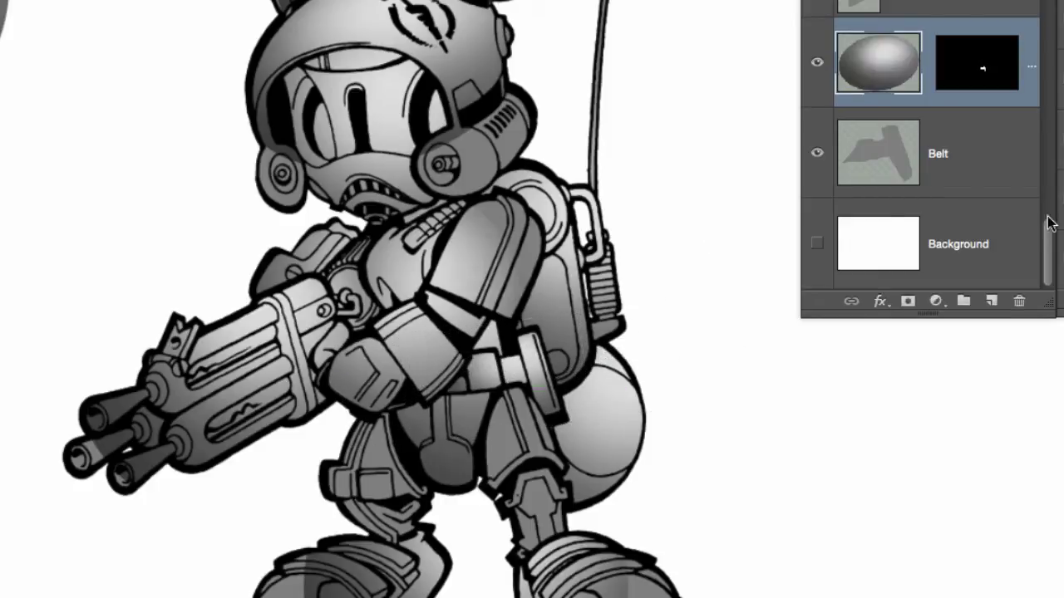
# - Scale down the sphere pasted into the Tail shape, position it over the round tail, and apply the transform
pyautogui.scroll(5, 1049, 257)
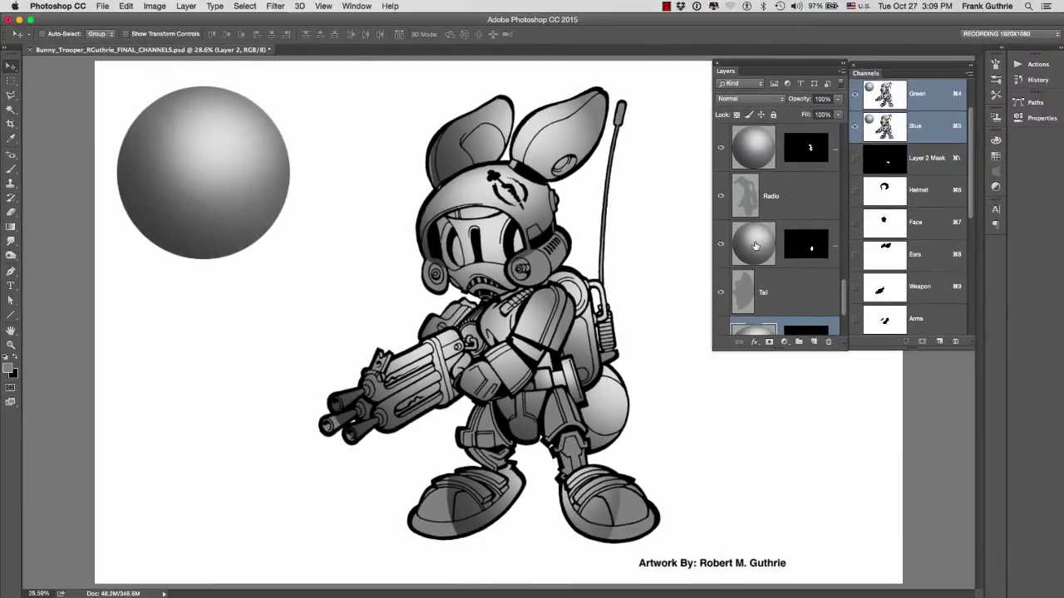
pyautogui.click(891, 139)
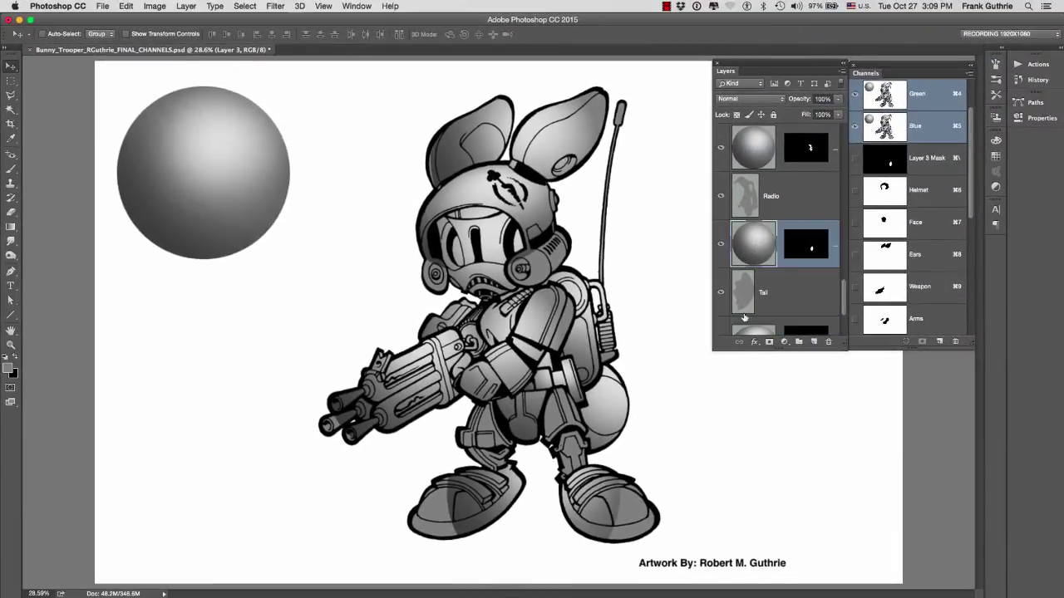
pyautogui.press('super+t')
pyautogui.moveTo(691, 324); pyautogui.dragTo(647, 366)
pyautogui.moveTo(635, 382); pyautogui.dragTo(613, 377)
pyautogui.press('Return')
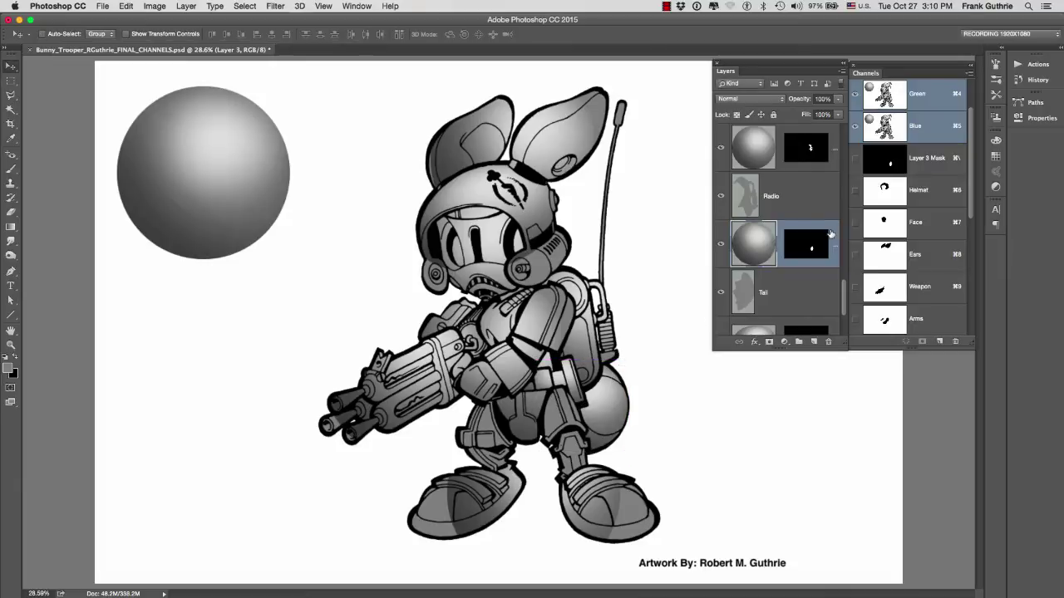
# - Free-transform the sphere in the Radio shape to about 28.24% width, 66.22% height and -12.93° rotation over the backpack
pyautogui.click(754, 150)
pyautogui.press('super+t')
pyautogui.moveTo(664, 237); pyautogui.dragTo(630, 269)
pyautogui.moveTo(653, 257); pyautogui.dragTo(639, 242)
pyautogui.moveTo(526, 336); pyautogui.dragTo(556, 325)
pyautogui.moveTo(627, 314); pyautogui.dragTo(603, 319)
pyautogui.moveTo(569, 273); pyautogui.dragTo(565, 263)
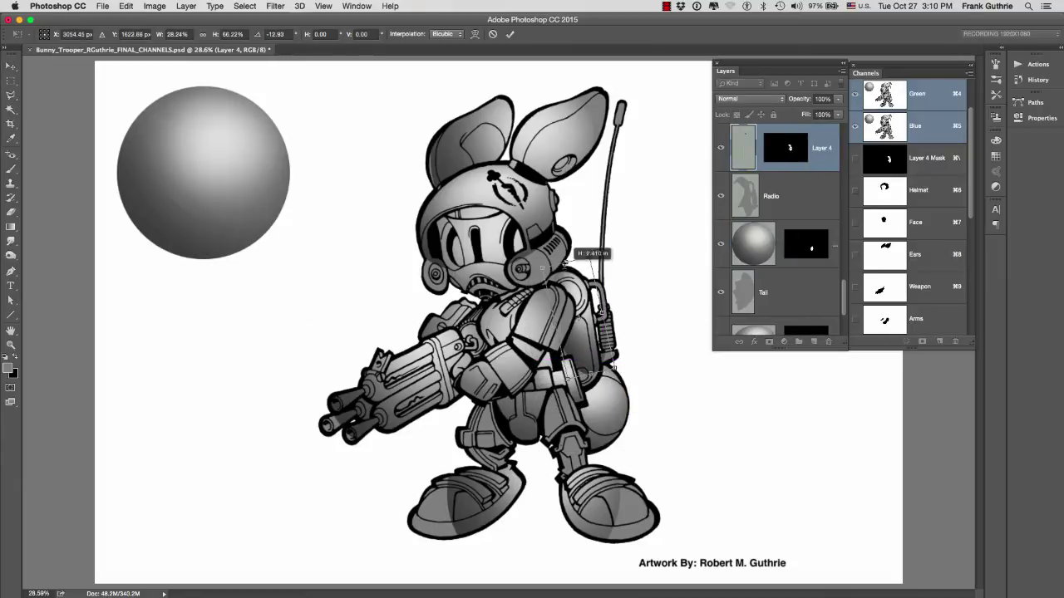
# - Warp the backpack's sphere to follow the shape of the radio and apply the transform
pyautogui.rightClick(583, 339)
pyautogui.click(602, 412)
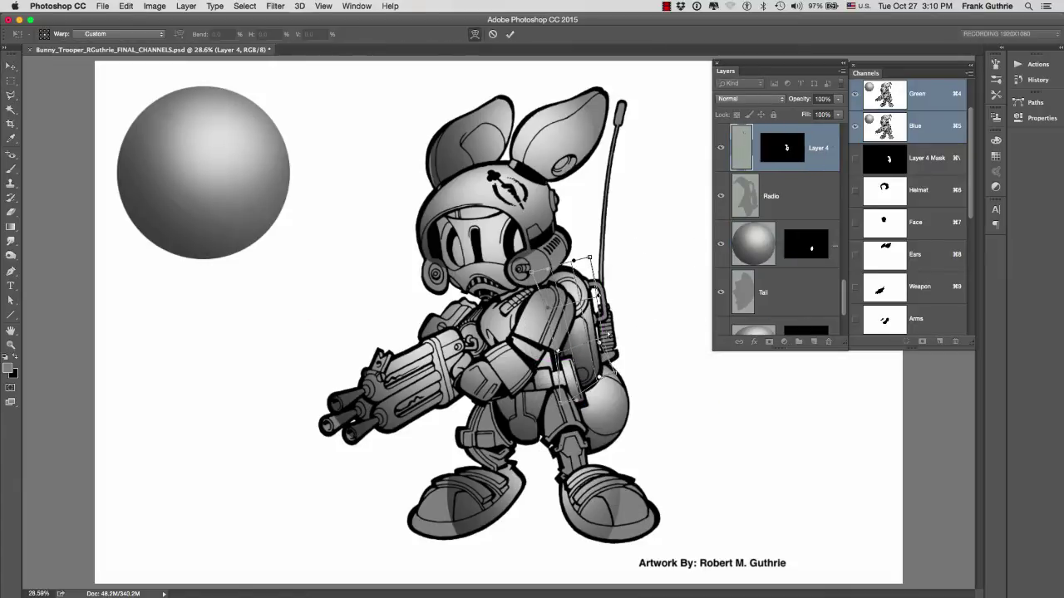
pyautogui.press('Return')
pyautogui.moveTo(608, 334); pyautogui.dragTo(611, 415)
# - Free-transform the sphere in the Legs and Antenae shape to about 29.57% width, 41.43% height and -14.89° rotation over the thigh beside the tail
pyautogui.scroll(5, 766, 217)
pyautogui.click(756, 203)
pyautogui.press('super+t')
pyautogui.moveTo(655, 323); pyautogui.dragTo(615, 324)
pyautogui.moveTo(598, 410); pyautogui.dragTo(599, 426)
pyautogui.moveTo(619, 425); pyautogui.dragTo(593, 426)
pyautogui.moveTo(572, 416)
pyautogui.mouseDown()
pyautogui.moveTo(486, 422)
pyautogui.moveTo(565, 423)
pyautogui.mouseUp()
pyautogui.moveTo(602, 408); pyautogui.dragTo(594, 398)
pyautogui.moveTo(574, 480); pyautogui.dragTo(568, 453)
pyautogui.moveTo(556, 399); pyautogui.dragTo(558, 398)
pyautogui.press('Return')
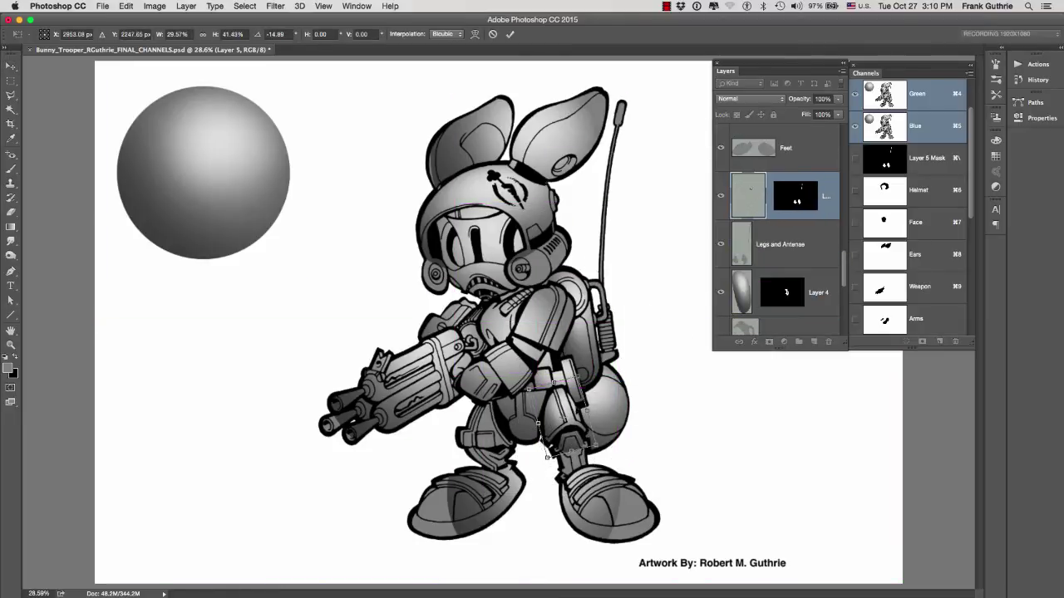
pyautogui.moveTo(567, 495); pyautogui.dragTo(636, 494)
pyautogui.moveTo(535, 239); pyautogui.dragTo(531, 254)
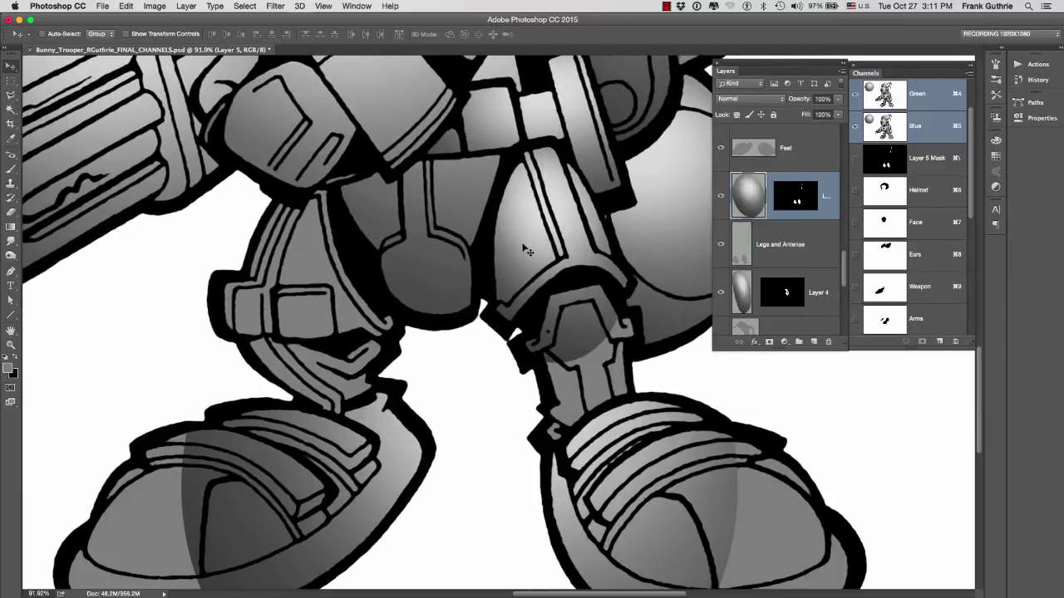
pyautogui.press('super+z')
pyautogui.moveTo(532, 241)
pyautogui.mouseDown()
pyautogui.moveTo(542, 247)
pyautogui.moveTo(523, 249)
pyautogui.mouseUp()
pyautogui.rightClick(534, 240)
pyautogui.click(544, 255)
pyautogui.press('super+z')
# - Turn off Auto-Select for the Move tool and duplicate the leg's masked sphere layer
pyautogui.click(42, 34)
pyautogui.moveTo(843, 151); pyautogui.dragTo(844, 277)
pyautogui.click(723, 200)
pyautogui.press('super+j')
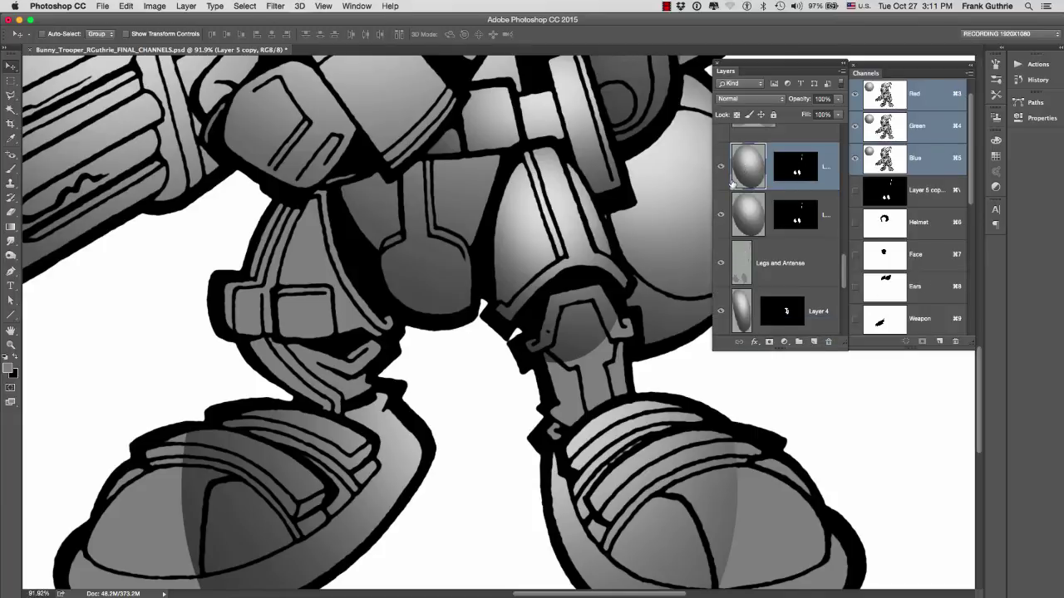
# - Move and rotate the copied sphere onto the thigh nearer the weapon, then warp it to shape the leg's shading
pyautogui.press('super+t')
pyautogui.moveTo(591, 228); pyautogui.dragTo(344, 245)
pyautogui.rightClick(300, 253)
pyautogui.moveTo(378, 403); pyautogui.dragTo(336, 373)
pyautogui.rightClick(297, 374)
pyautogui.click(321, 450)
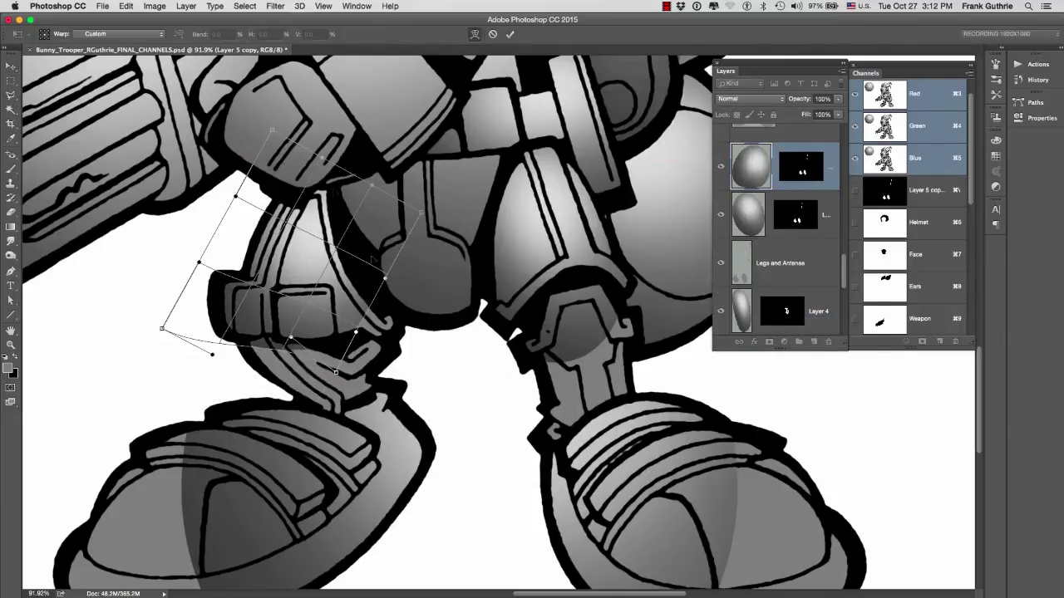
pyautogui.moveTo(373, 260); pyautogui.dragTo(385, 206)
pyautogui.press('Return')
# - Free-transform the sphere in the Feet shape to about 43.55% width, 58.56% height and -38.76° rotation over the foot nearer the tail
pyautogui.press('super+minus')
pyautogui.press('super+minus')
pyautogui.press('super+minus')
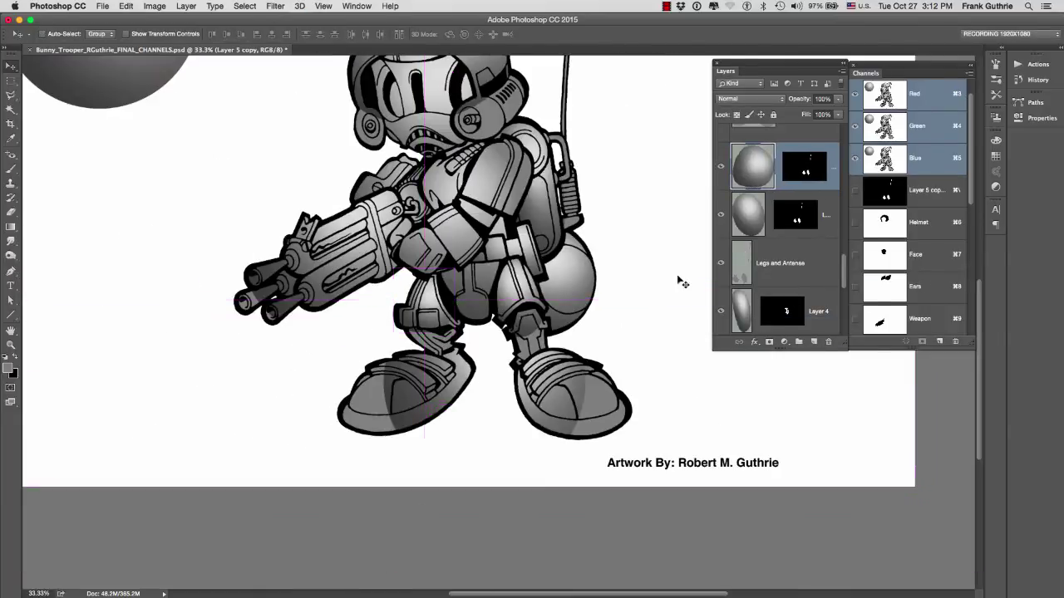
pyautogui.scroll(5, 754, 241)
pyautogui.click(754, 196)
pyautogui.press('super+t')
pyautogui.moveTo(584, 281); pyautogui.dragTo(529, 338)
pyautogui.moveTo(498, 370); pyautogui.dragTo(575, 373)
pyautogui.moveTo(641, 355); pyautogui.dragTo(641, 416)
pyautogui.moveTo(592, 416); pyautogui.dragTo(613, 435)
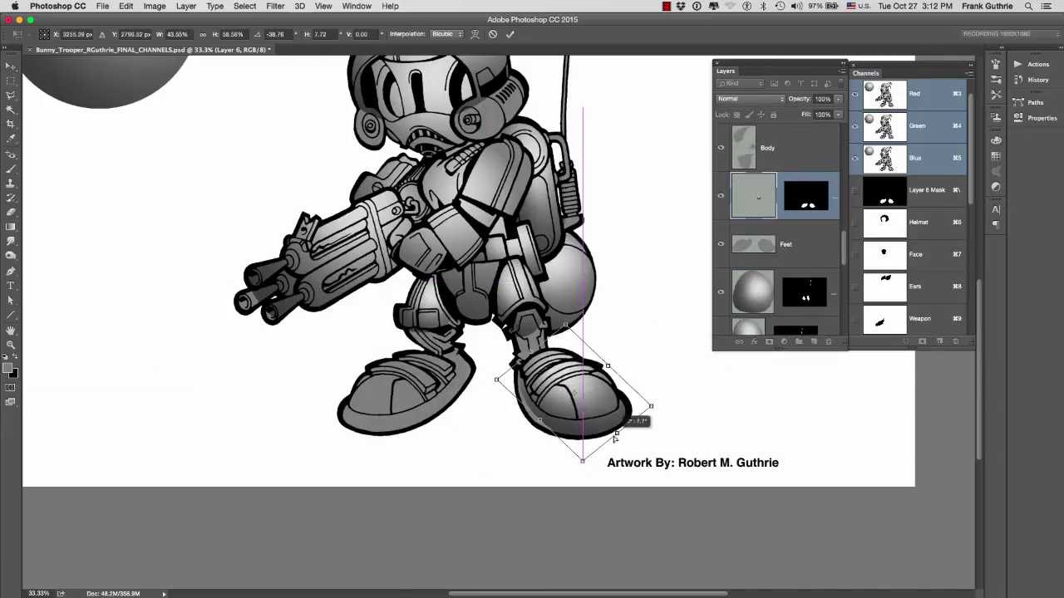
# - Warp the foot's sphere to follow the rounded outline of the shoe and apply the transform
pyautogui.rightClick(571, 370)
pyautogui.click(596, 445)
pyautogui.moveTo(540, 420); pyautogui.dragTo(530, 428)
pyautogui.moveTo(566, 325); pyautogui.dragTo(566, 344)
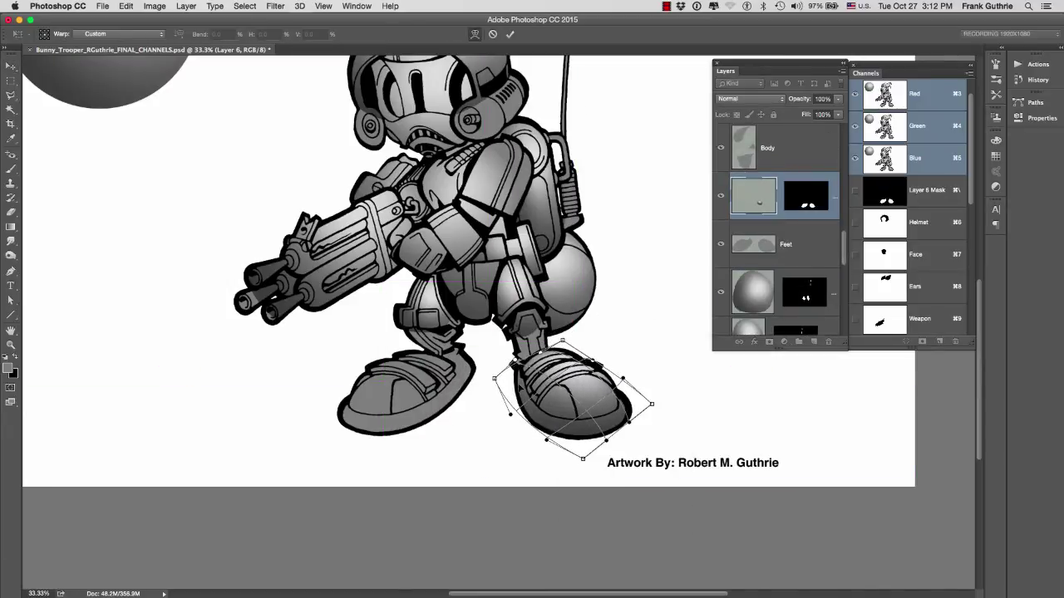
pyautogui.press('Return')
# - Duplicate the foot's masked sphere layer and transform the copy into place over the other foot
pyautogui.press('super+j')
pyautogui.press('super+t')
pyautogui.moveTo(595, 384); pyautogui.dragTo(438, 384)
pyautogui.rightClick(440, 390)
pyautogui.click(470, 529)
# - Warp the copied sphere to follow the outline of the foot nearer the weapon and apply the transform
pyautogui.rightClick(458, 399)
pyautogui.click(482, 475)
pyautogui.moveTo(477, 441); pyautogui.dragTo(465, 427)
pyautogui.moveTo(476, 349); pyautogui.dragTo(486, 340)
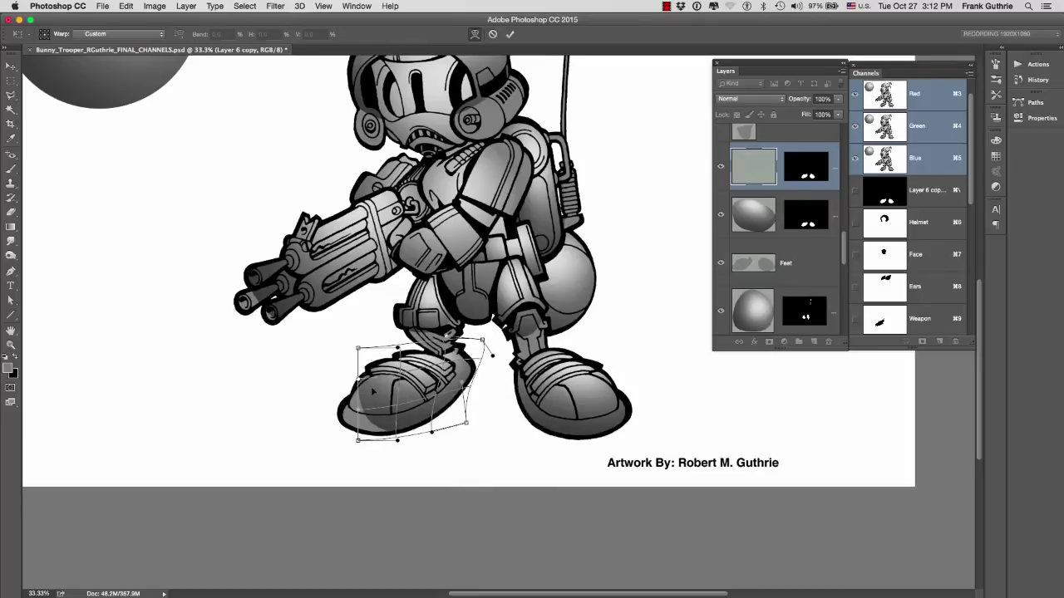
pyautogui.moveTo(359, 441); pyautogui.dragTo(328, 437)
pyautogui.press('Return')
# - Scale the Body shape's masked sphere down, fit it over the torso and apply the transform
pyautogui.moveTo(844, 257); pyautogui.dragTo(842, 229)
pyautogui.click(754, 243)
pyautogui.press('super+t')
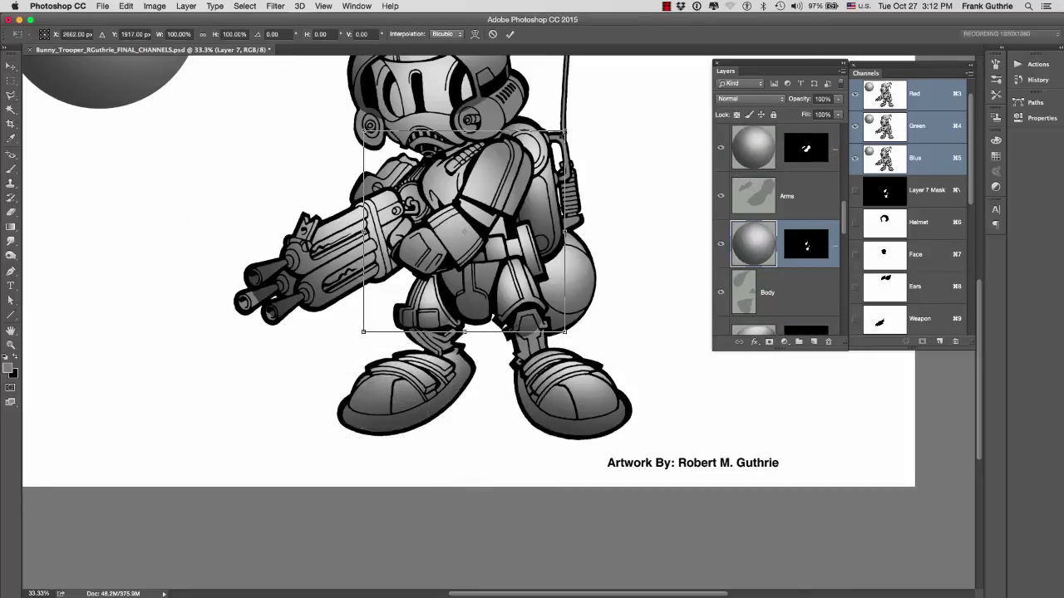
pyautogui.moveTo(564, 130); pyautogui.dragTo(523, 170)
pyautogui.moveTo(475, 235); pyautogui.dragTo(486, 202)
pyautogui.moveTo(532, 197); pyautogui.dragTo(541, 197)
pyautogui.press('Return')
# - Duplicate the torso's sphere layer, then shrink, move and warp the copy over the pelvis
pyautogui.moveTo(767, 235); pyautogui.dragTo(813, 342)
pyautogui.doubleClick(766, 243)
pyautogui.click(958, 48)
pyautogui.press('super+t')
pyautogui.moveTo(541, 143); pyautogui.dragTo(517, 168)
pyautogui.moveTo(485, 203); pyautogui.dragTo(466, 324)
pyautogui.rightClick(451, 286)
pyautogui.click(477, 363)
pyautogui.moveTo(462, 275); pyautogui.dragTo(453, 276)
pyautogui.press('Return')
# - Scale the Arms shape's masked sphere down and move it over the shoulder and upper arm nearer the backpack
pyautogui.moveTo(844, 218); pyautogui.dragTo(844, 197)
pyautogui.click(763, 248)
pyautogui.press('super+t')
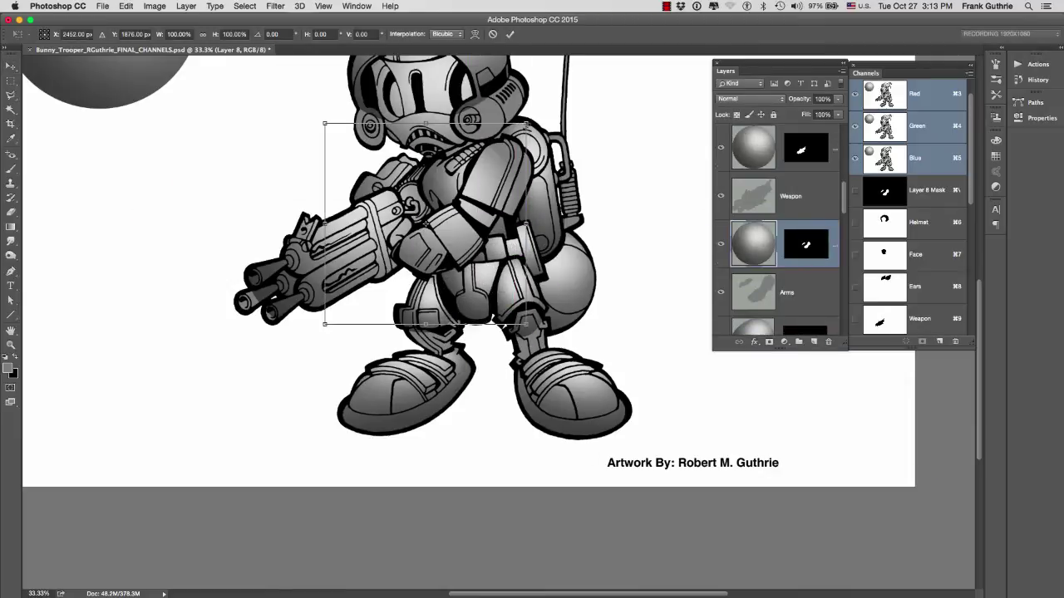
pyautogui.moveTo(527, 124); pyautogui.dragTo(465, 184)
pyautogui.moveTo(435, 218); pyautogui.dragTo(515, 167)
pyautogui.rightClick(488, 173)
pyautogui.press('Escape')
pyautogui.press('Return')
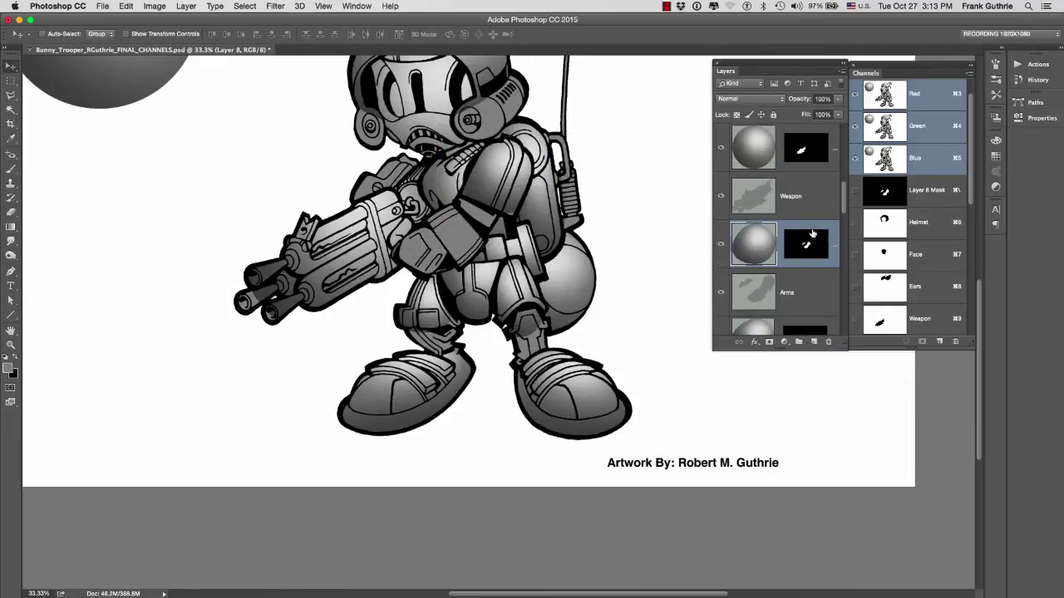
# - Duplicate the upper arm's sphere layer and warp the copy to shade the forearm
pyautogui.press('super+j')
pyautogui.press('super+t')
pyautogui.rightClick(476, 255)
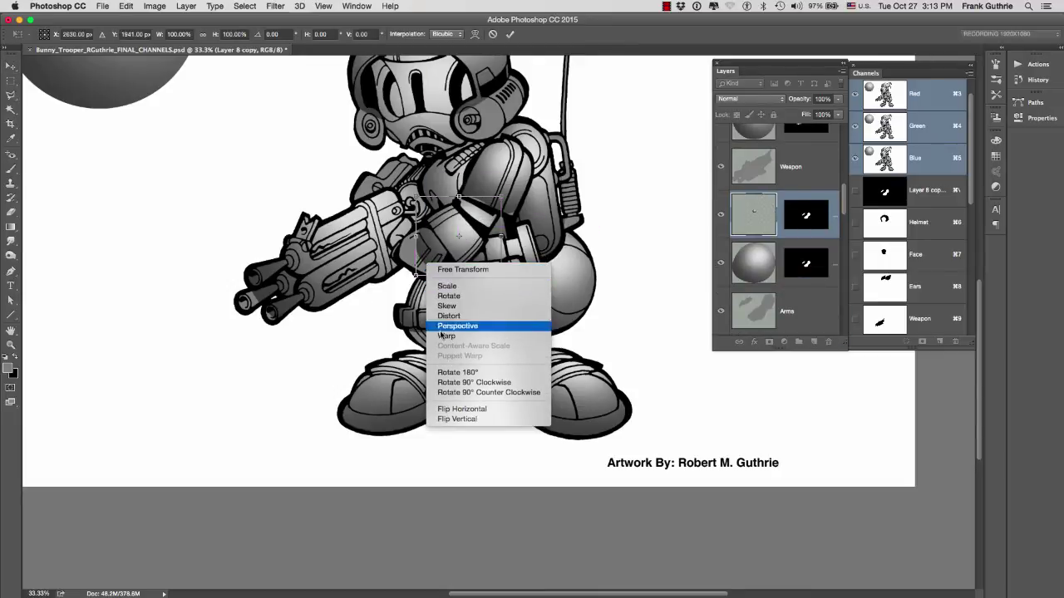
pyautogui.click(499, 335)
pyautogui.moveTo(410, 248); pyautogui.dragTo(453, 236)
pyautogui.press('Return')
# - Duplicate the forearm's sphere layer and transform the copy into place over the gloved hand
pyautogui.press('super+j')
pyautogui.press('super+t')
pyautogui.press('Return')
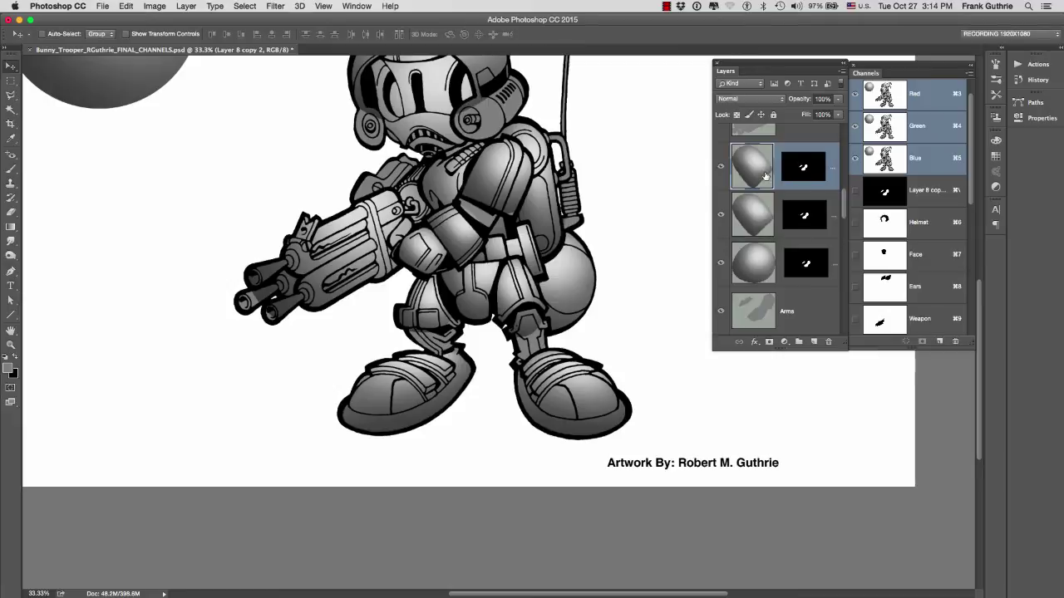
# - Duplicate the hand's sphere layer and warp the copy over the far arm behind the weapon
pyautogui.press('super+j')
pyautogui.press('super+t')
pyautogui.rightClick(392, 168)
pyautogui.click(414, 247)
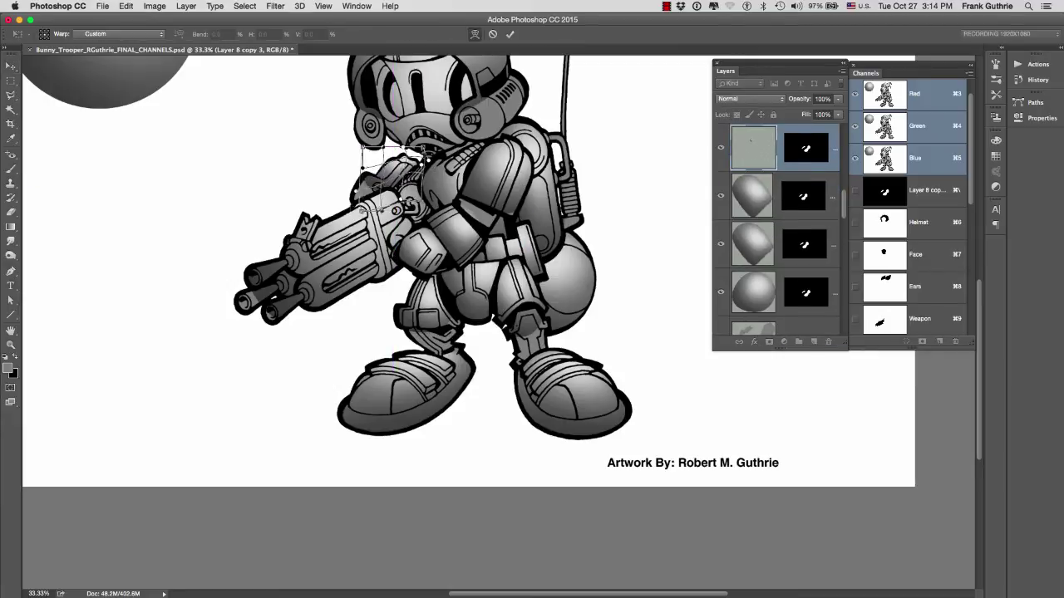
pyautogui.moveTo(378, 188); pyautogui.dragTo(362, 194)
pyautogui.press('Return')
# - Transform the Weapon shape's masked sphere to about 63.21% width, 10.36% height and -26.96° rotation along the upper barrel
pyautogui.scroll(5, 756, 242)
pyautogui.scroll(-1, 756, 241)
pyautogui.click(754, 243)
pyautogui.press('super+t')
pyautogui.moveTo(440, 140); pyautogui.dragTo(339, 246)
pyautogui.moveTo(403, 249); pyautogui.dragTo(387, 222)
pyautogui.moveTo(341, 267); pyautogui.dragTo(346, 235)
pyautogui.moveTo(358, 258); pyautogui.dragTo(349, 239)
pyautogui.moveTo(388, 202); pyautogui.dragTo(407, 192)
pyautogui.moveTo(358, 232); pyautogui.dragTo(355, 226)
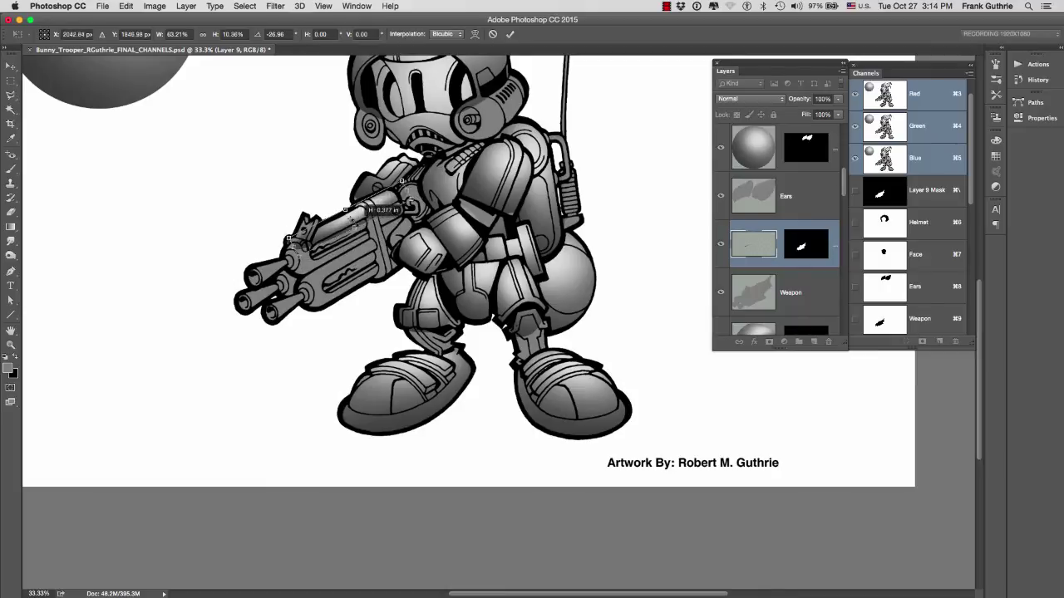
pyautogui.rightClick(316, 230)
pyautogui.click(333, 306)
pyautogui.press('Return')
# - Duplicate the upper barrel's flattened sphere layer and move the copy down onto the middle barrel
pyautogui.moveTo(754, 243); pyautogui.dragTo(814, 341)
pyautogui.press('super+t')
pyautogui.moveTo(377, 208); pyautogui.dragTo(388, 223)
pyautogui.press('Return')
# - Duplicate the middle barrel's sphere layer, then move and slightly warp the copy over the lower barrel
pyautogui.moveTo(754, 214); pyautogui.dragTo(815, 342)
pyautogui.press('super+t')
pyautogui.moveTo(381, 230); pyautogui.dragTo(374, 249)
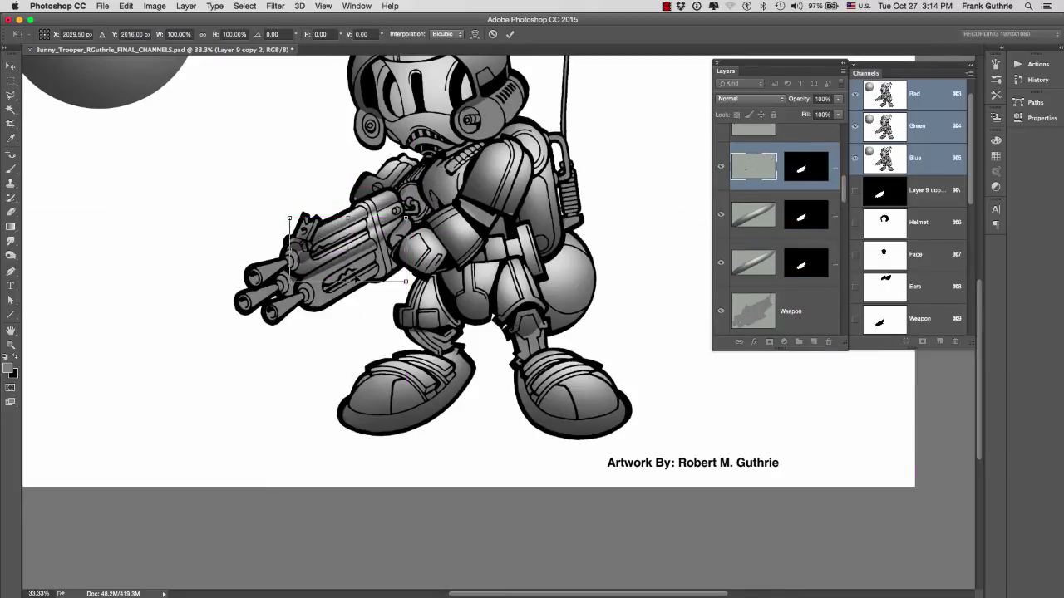
pyautogui.rightClick(356, 261)
pyautogui.click(372, 337)
pyautogui.moveTo(408, 283); pyautogui.dragTo(409, 277)
pyautogui.moveTo(289, 283); pyautogui.dragTo(290, 277)
pyautogui.moveTo(329, 218); pyautogui.dragTo(331, 221)
pyautogui.press('Return')
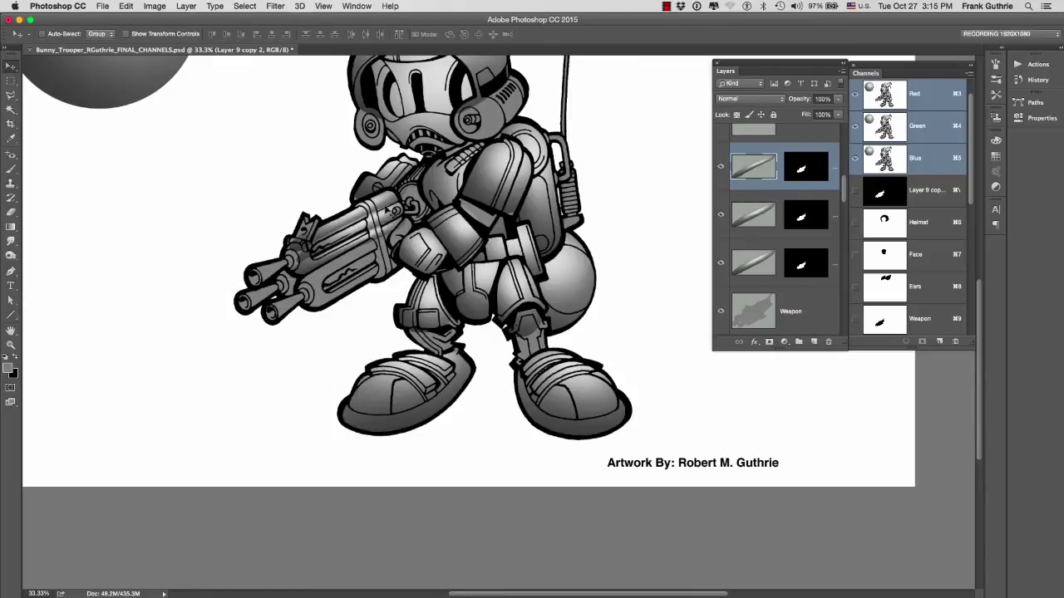
# - Scale the Ears shape's masked sphere down and move it over the ear nearer the antenna
pyautogui.moveTo(424, 178); pyautogui.dragTo(413, 253)
pyautogui.moveTo(844, 197); pyautogui.dragTo(876, 146)
pyautogui.click(757, 201)
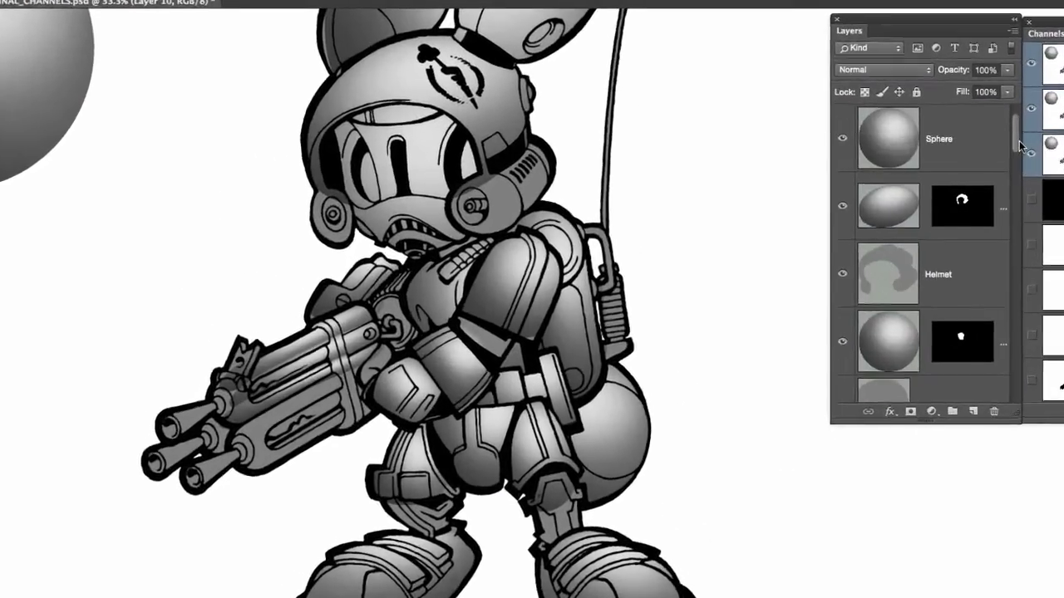
pyautogui.moveTo(596, 94); pyautogui.dragTo(597, 266)
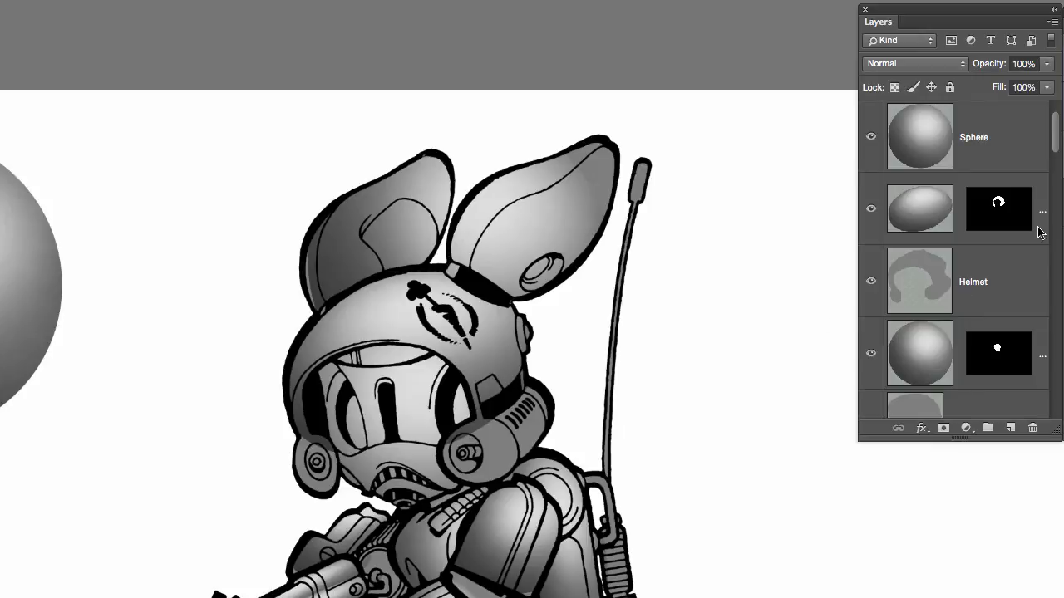
pyautogui.moveTo(1057, 146); pyautogui.dragTo(1058, 175)
pyautogui.click(990, 271)
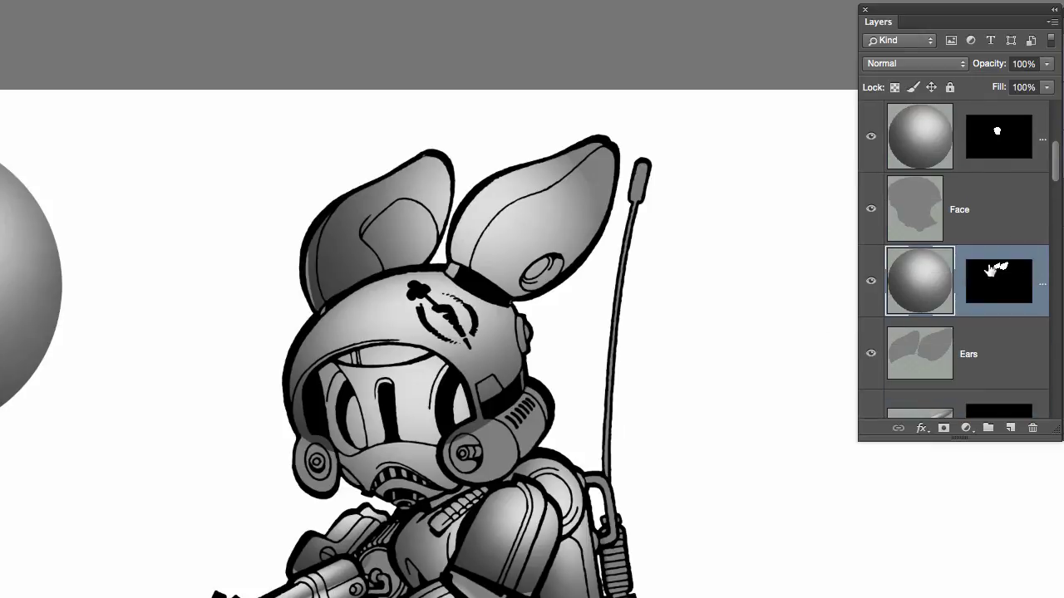
pyautogui.hotkey('ctrl', 't')
pyautogui.moveTo(603, 112); pyautogui.dragTo(532, 187)
pyautogui.moveTo(485, 241); pyautogui.dragTo(576, 202)
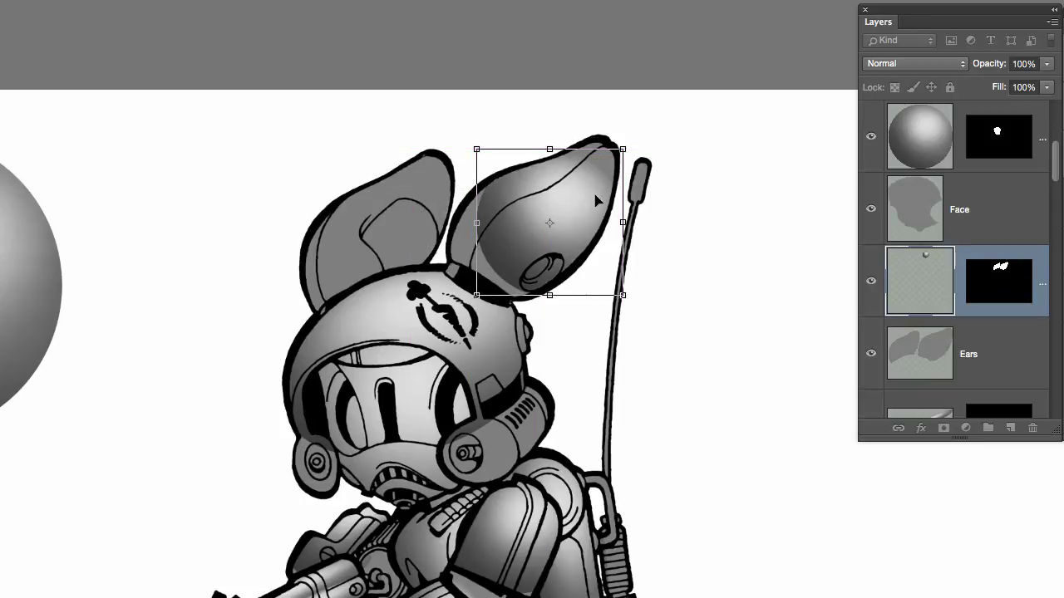
# - Nudge the ear's sphere and skew it by about -13.2° to slant with the ear
pyautogui.rightClick(577, 197)
pyautogui.click(601, 280)
pyautogui.moveTo(601, 281)
pyautogui.mouseDown()
pyautogui.moveTo(589, 259)
pyautogui.moveTo(594, 269)
pyautogui.mouseUp()
pyautogui.moveTo(679, 153); pyautogui.dragTo(679, 159)
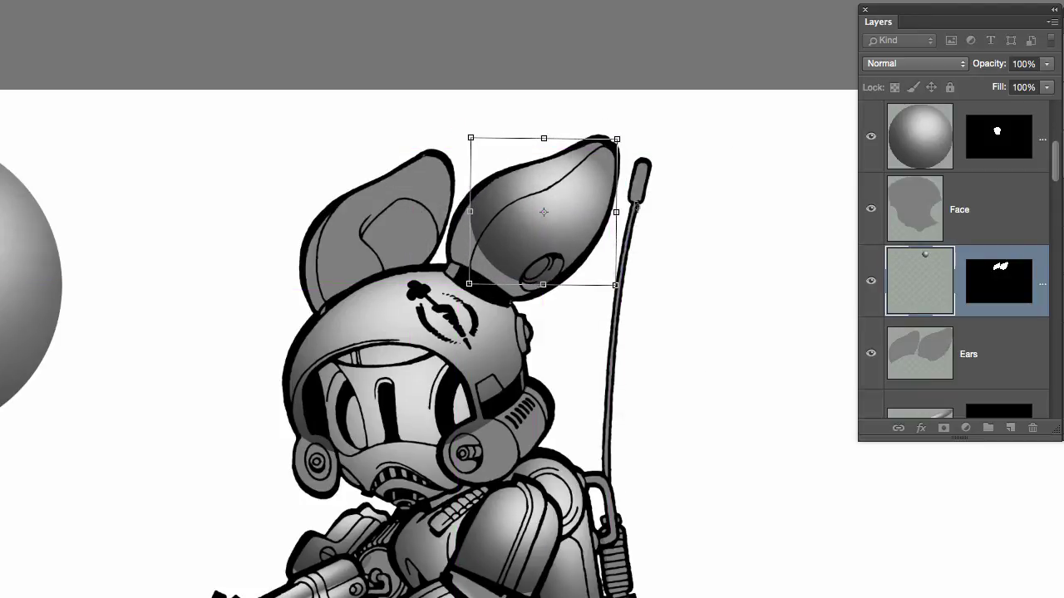
pyautogui.moveTo(616, 215); pyautogui.dragTo(640, 177)
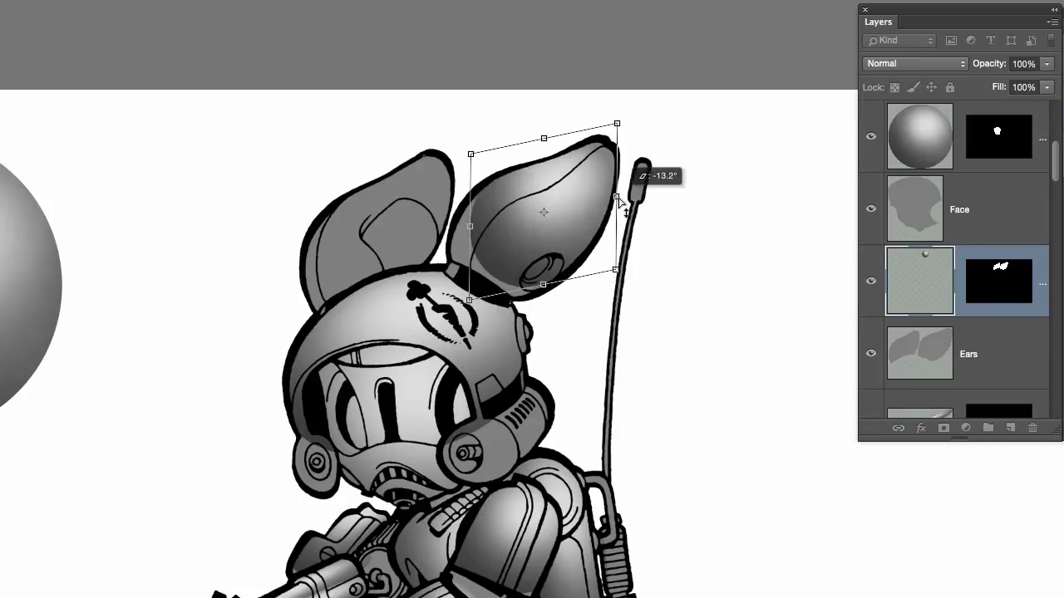
# - Warp the sphere to the pointed outline of the ear nearer the antenna and apply the transform
pyautogui.rightClick(579, 197)
pyautogui.click(603, 305)
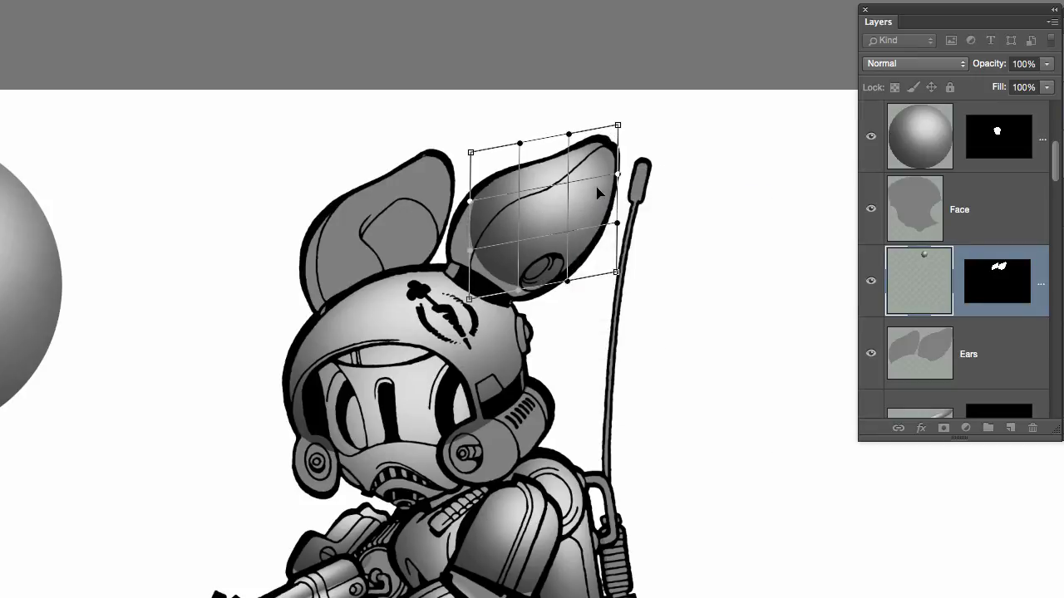
pyautogui.moveTo(603, 166); pyautogui.dragTo(622, 157)
pyautogui.moveTo(498, 195); pyautogui.dragTo(476, 193)
pyautogui.moveTo(471, 298); pyautogui.dragTo(428, 338)
pyautogui.moveTo(455, 260); pyautogui.dragTo(429, 275)
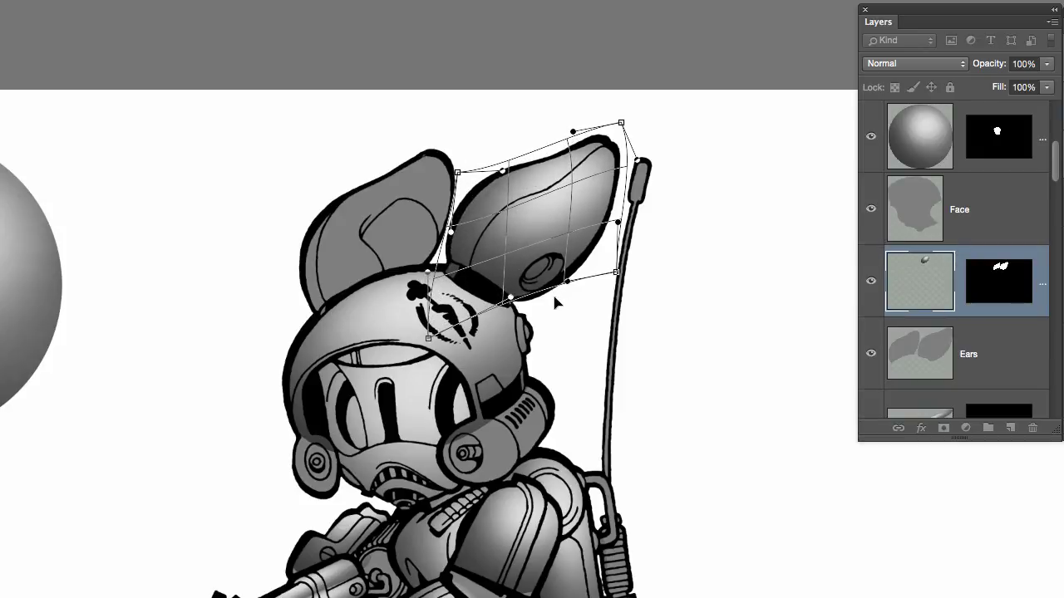
pyautogui.moveTo(536, 295); pyautogui.dragTo(541, 322)
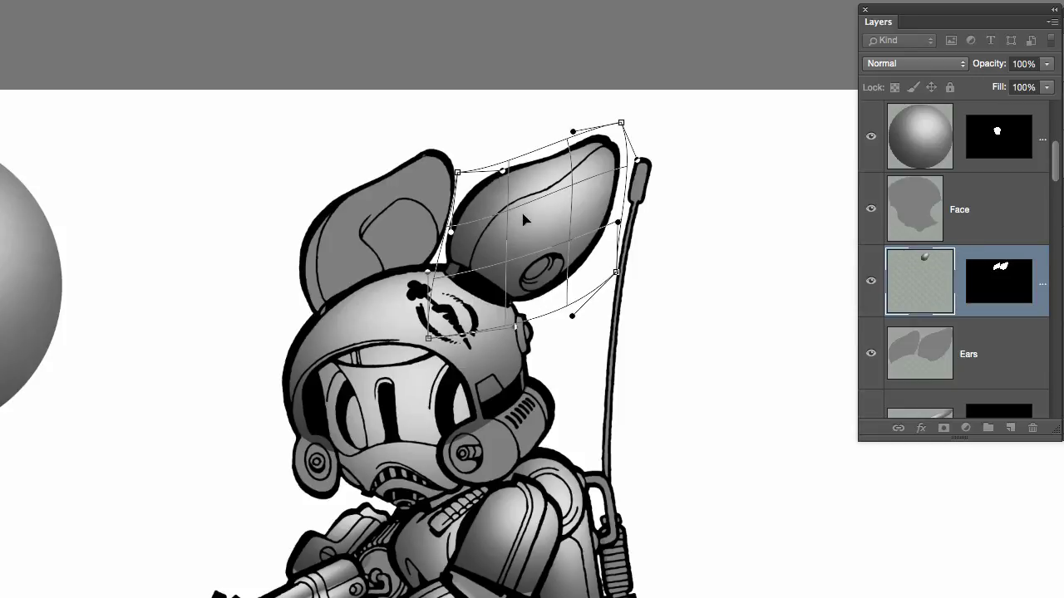
pyautogui.moveTo(524, 220)
pyautogui.mouseDown()
pyautogui.moveTo(518, 208)
pyautogui.moveTo(535, 209)
pyautogui.mouseUp()
pyautogui.moveTo(575, 240); pyautogui.dragTo(579, 234)
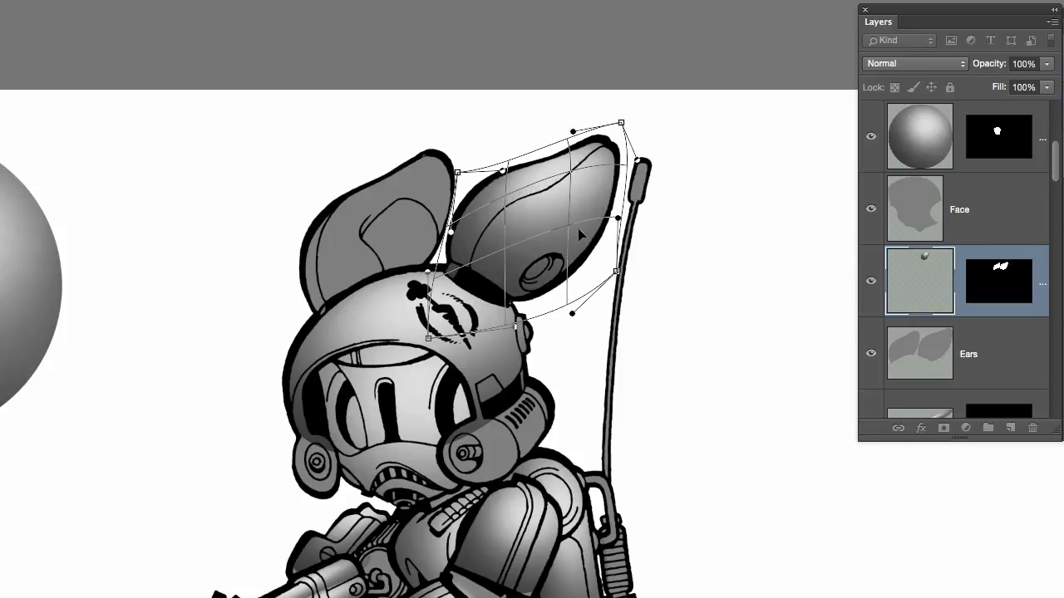
pyautogui.moveTo(609, 269); pyautogui.dragTo(610, 237)
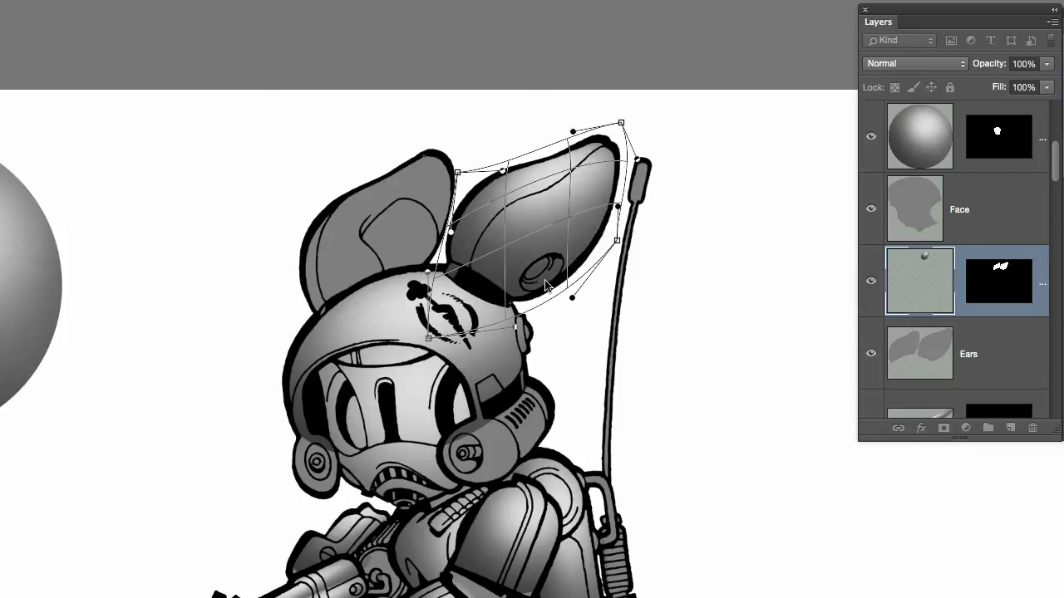
pyautogui.moveTo(546, 287); pyautogui.dragTo(544, 273)
pyautogui.moveTo(468, 173); pyautogui.dragTo(468, 178)
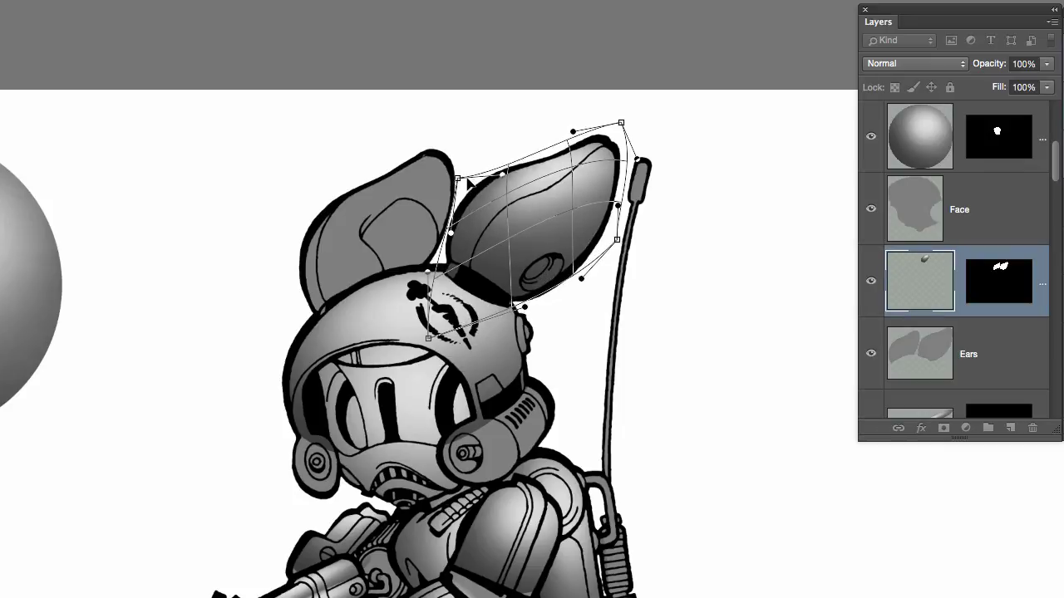
pyautogui.press('Return')
# - Duplicate the ear's sphere layer, then move the copy over the other ear and rotate it slightly counterclockwise
pyautogui.moveTo(929, 284); pyautogui.dragTo(1010, 427)
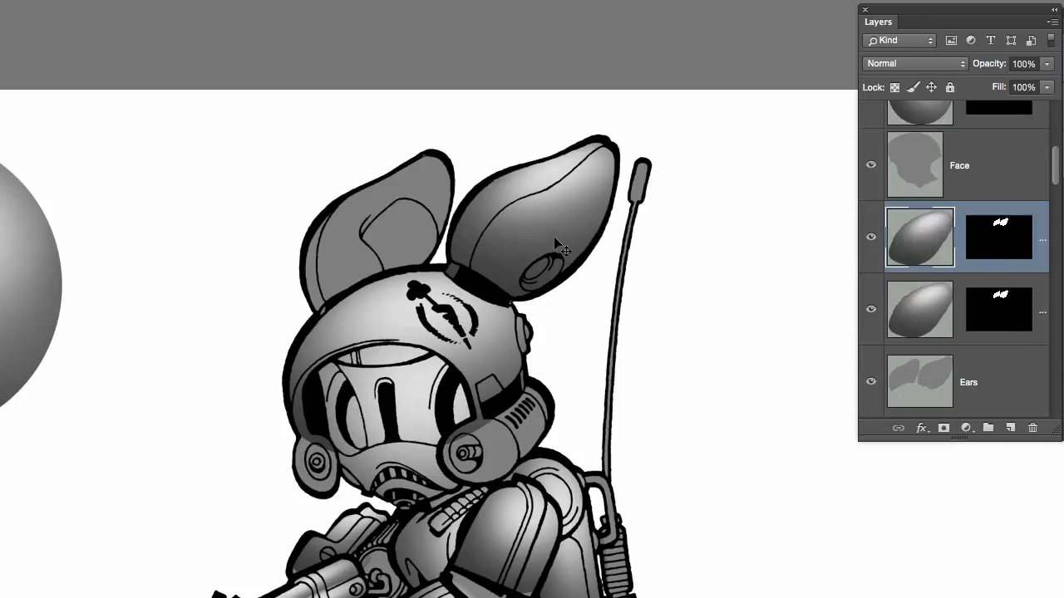
pyautogui.hotkey('ctrl', 't')
pyautogui.moveTo(556, 241); pyautogui.dragTo(417, 254)
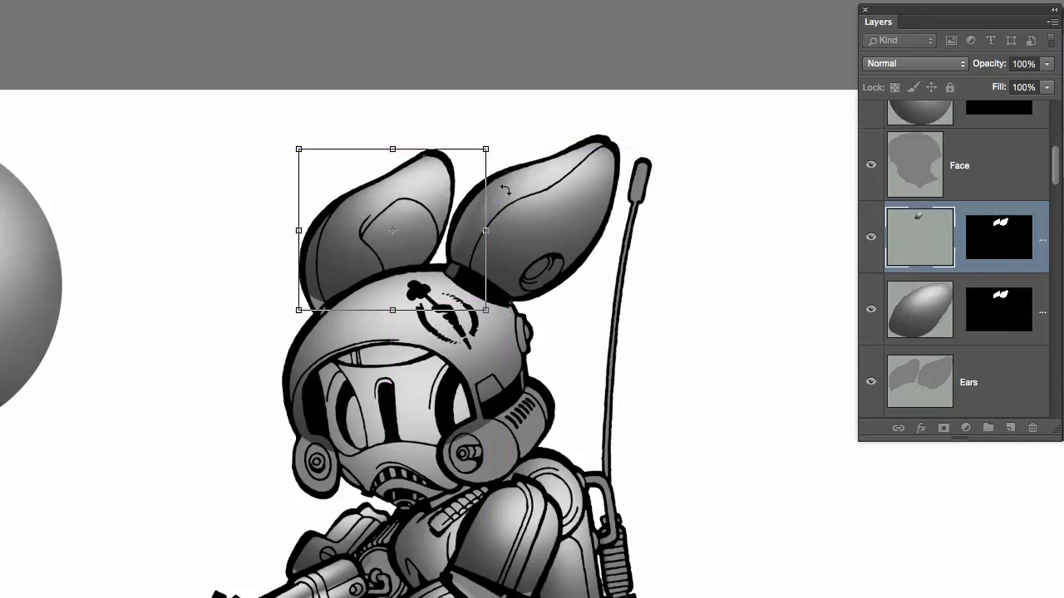
pyautogui.moveTo(504, 190); pyautogui.dragTo(517, 154)
# - Warp the copied sphere to fit the outline of the ear farther from the antenna and apply the transform
pyautogui.rightClick(431, 177)
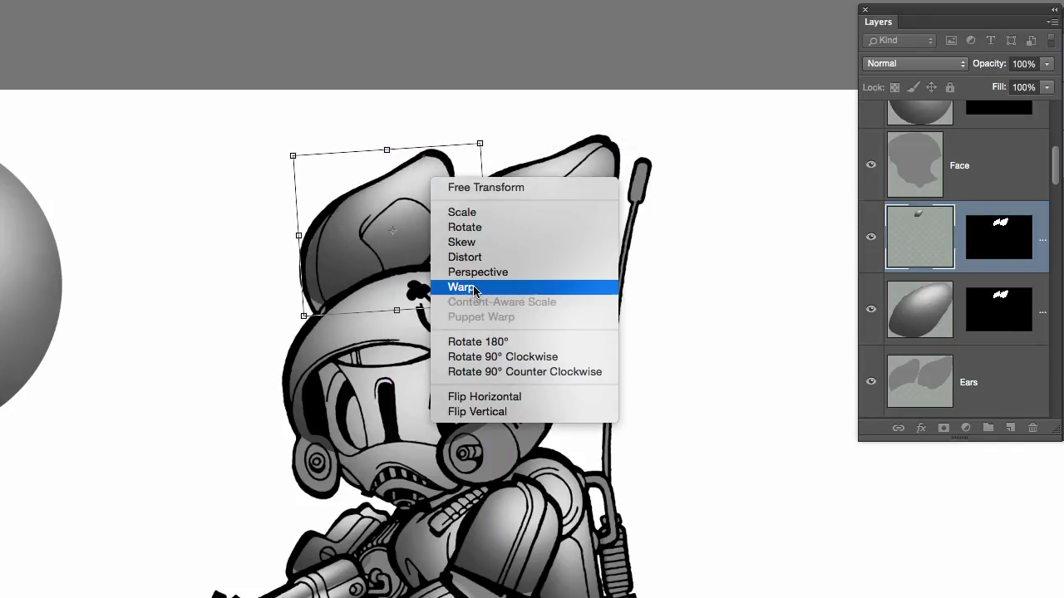
pyautogui.click(475, 289)
pyautogui.moveTo(476, 257); pyautogui.dragTo(463, 208)
pyautogui.moveTo(471, 159); pyautogui.dragTo(458, 165)
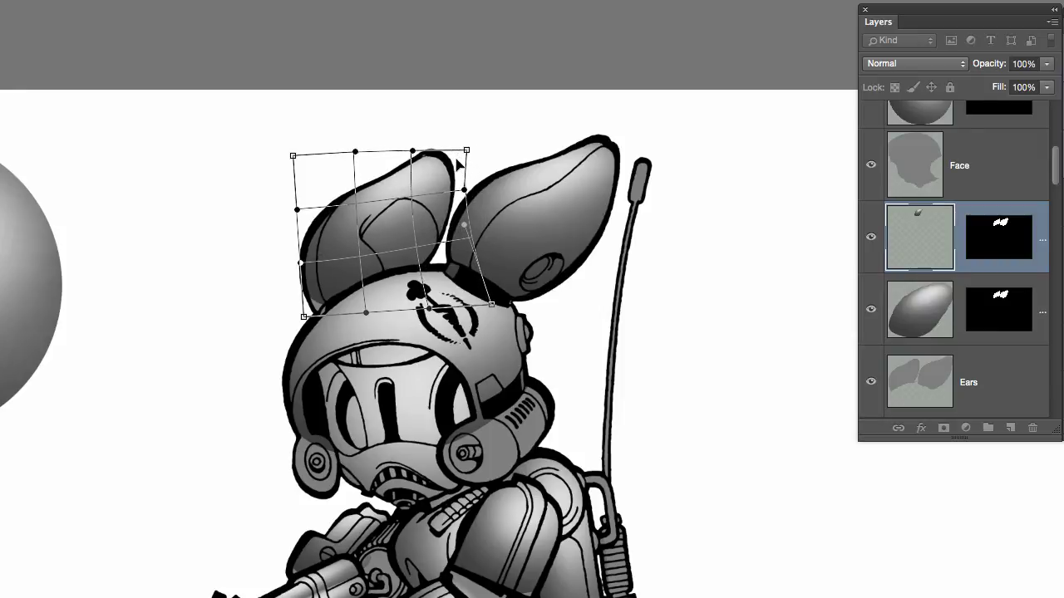
pyautogui.moveTo(361, 169); pyautogui.dragTo(378, 171)
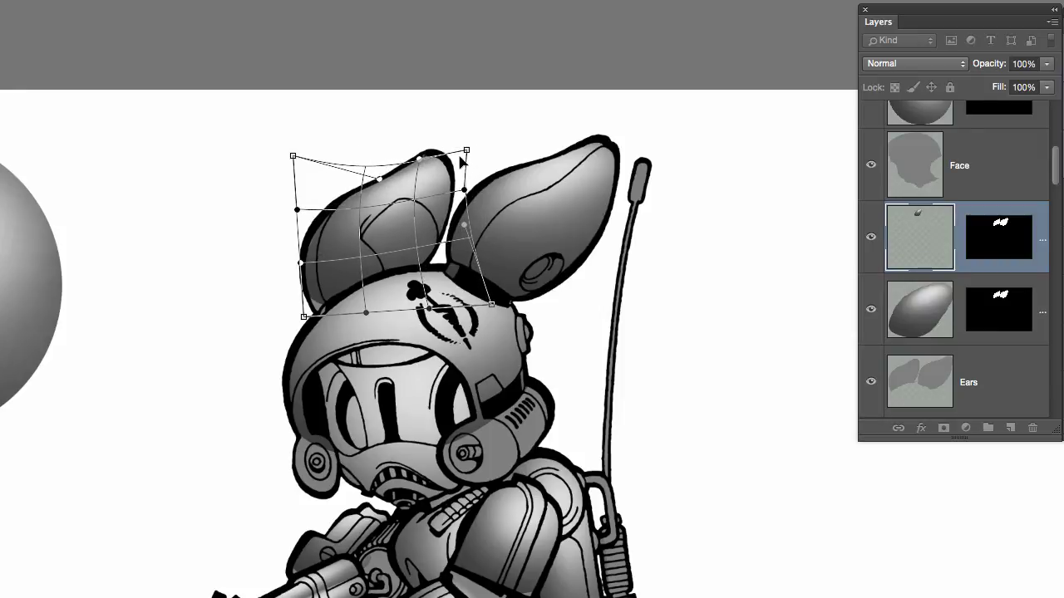
pyautogui.moveTo(460, 156); pyautogui.dragTo(453, 149)
pyautogui.moveTo(316, 314); pyautogui.dragTo(310, 326)
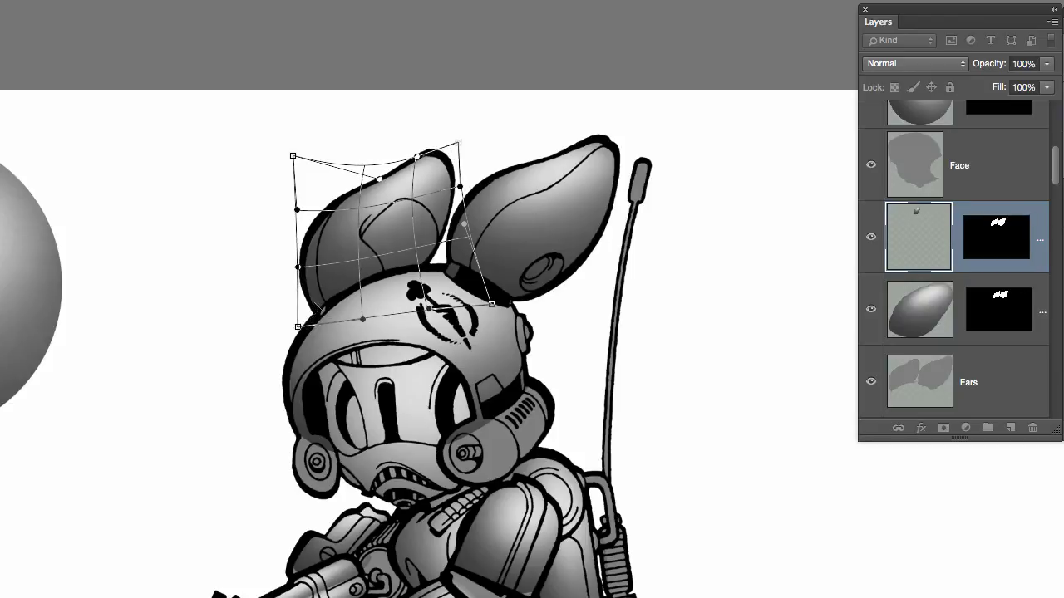
pyautogui.press('Return')
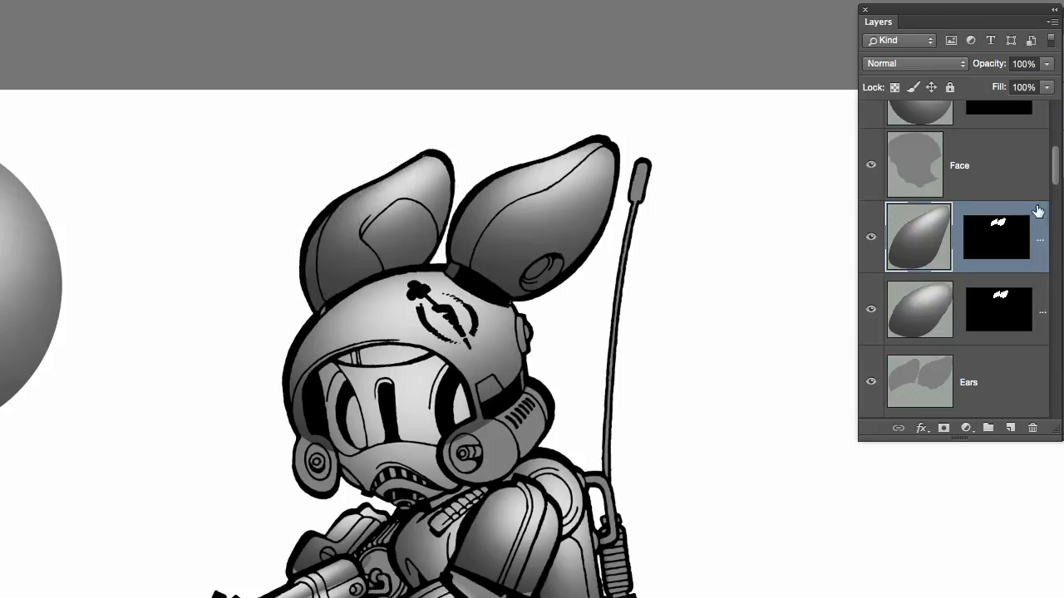
# - Scale the Face shape's masked sphere down and move it over the eye area inside the helmet
pyautogui.moveTo(1055, 170); pyautogui.dragTo(1054, 148)
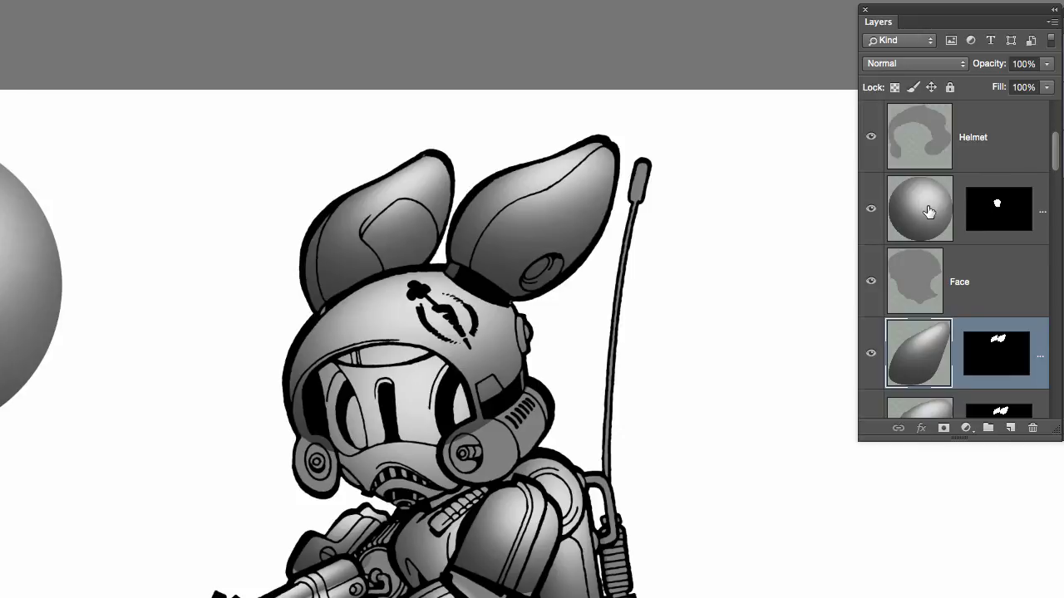
pyautogui.click(929, 212)
pyautogui.hotkey('ctrl', 't')
pyautogui.moveTo(546, 290); pyautogui.dragTo(461, 373)
pyautogui.moveTo(445, 421); pyautogui.dragTo(441, 391)
# - Warp the face sphere so its lower edge arches above the muzzle, and apply the transform
pyautogui.rightClick(398, 456)
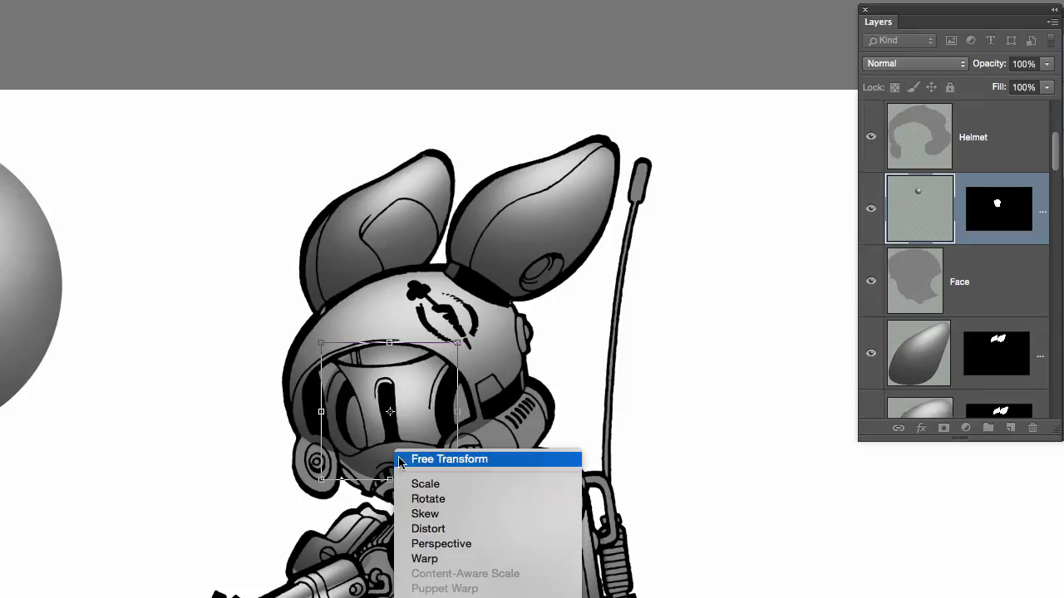
pyautogui.click(426, 558)
pyautogui.moveTo(396, 480); pyautogui.dragTo(319, 366)
pyautogui.moveTo(448, 454); pyautogui.dragTo(402, 414)
pyautogui.moveTo(389, 378); pyautogui.dragTo(391, 394)
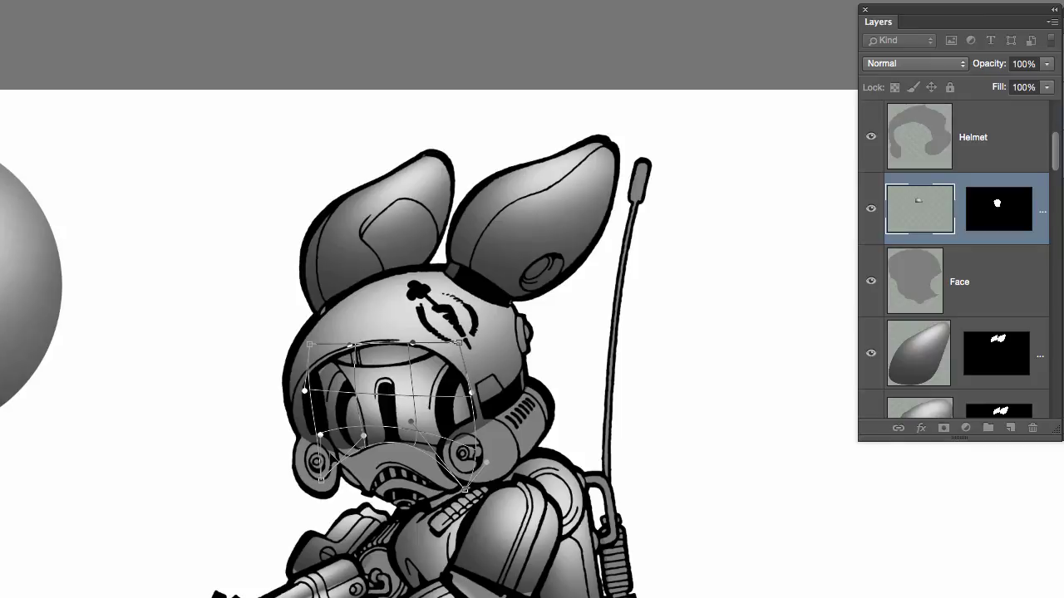
pyautogui.moveTo(321, 480); pyautogui.dragTo(330, 495)
pyautogui.moveTo(413, 441); pyautogui.dragTo(407, 435)
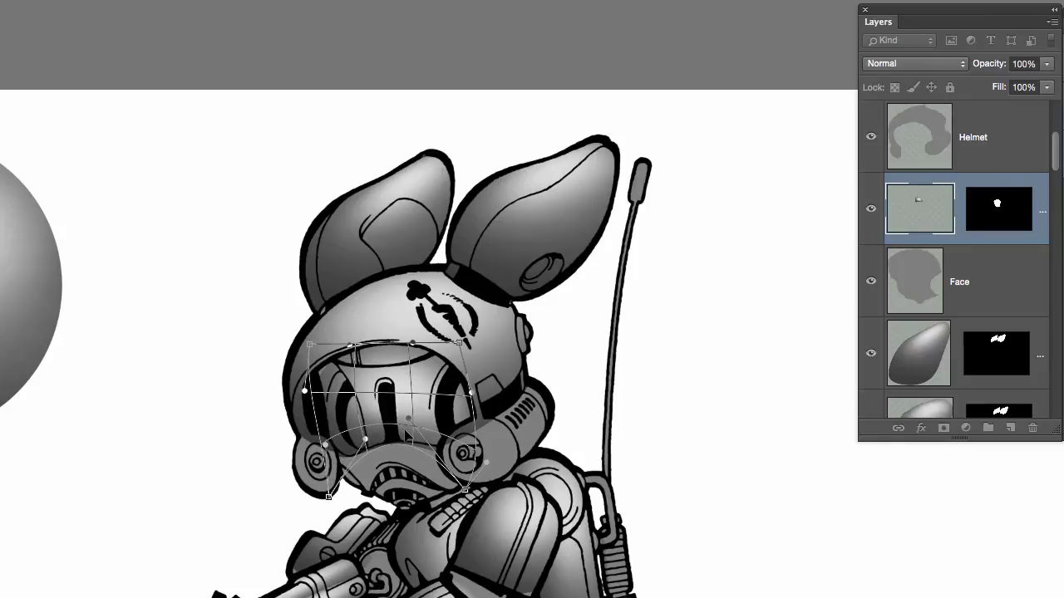
pyautogui.press('Return')
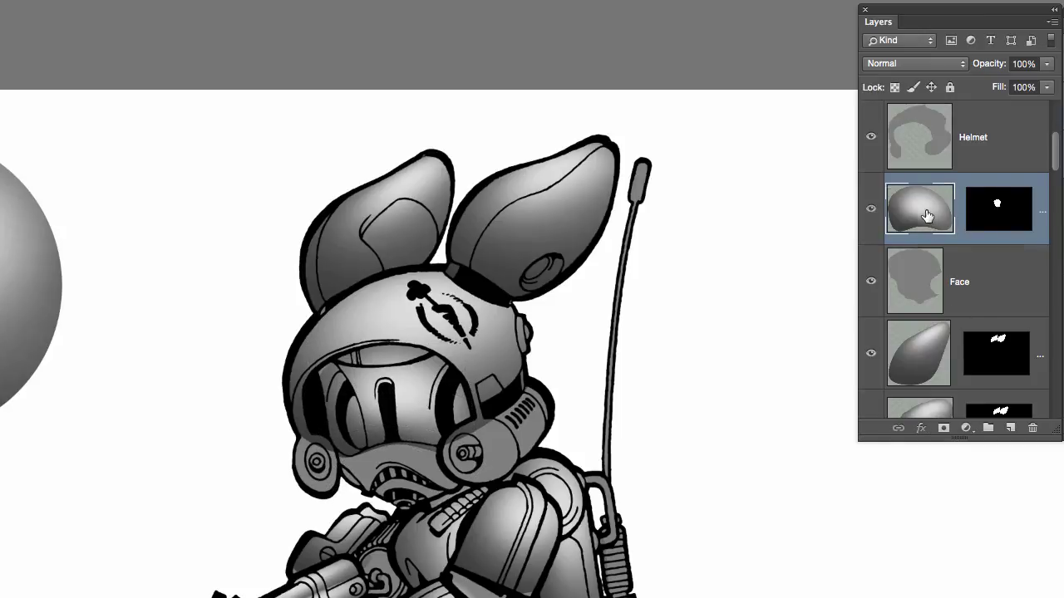
# - Duplicate the face's masked sphere layer, then scale the copy down and position it over the muzzle
pyautogui.moveTo(927, 216); pyautogui.dragTo(1010, 428)
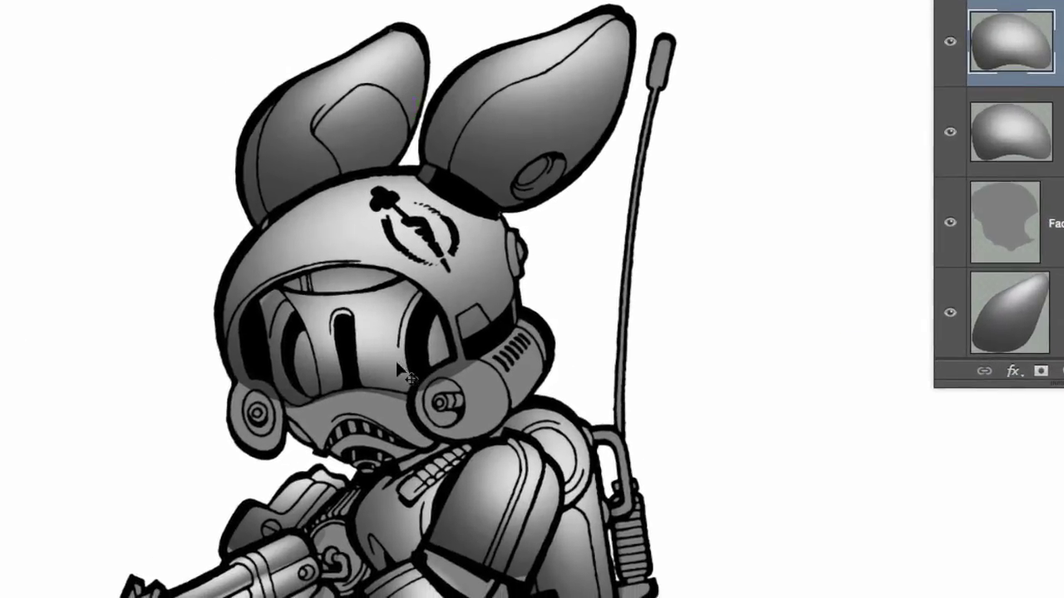
pyautogui.hotkey('ctrl', 't')
pyautogui.moveTo(402, 331); pyautogui.dragTo(418, 435)
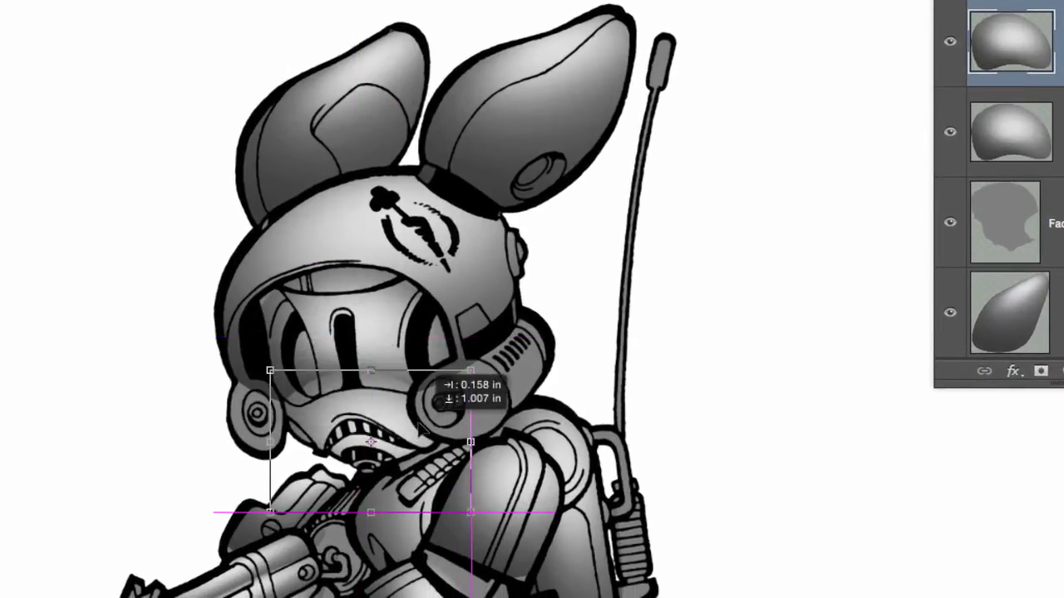
pyautogui.moveTo(472, 370); pyautogui.dragTo(419, 401)
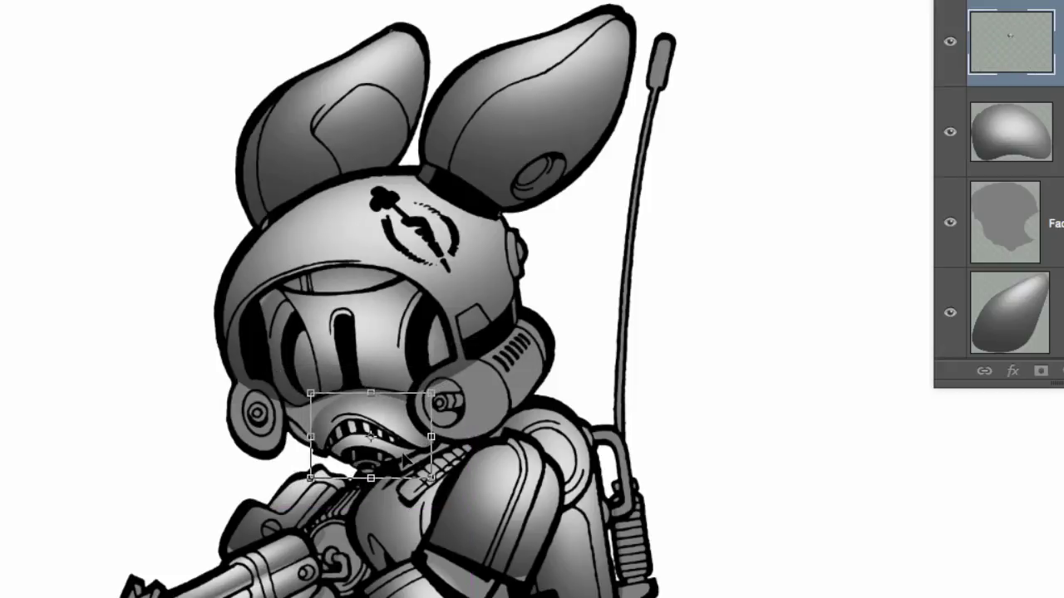
pyautogui.moveTo(405, 459); pyautogui.dragTo(369, 456)
# - Warp the copied face sphere so it curves around the muzzle and mouth, and apply the transform
pyautogui.rightClick(368, 455)
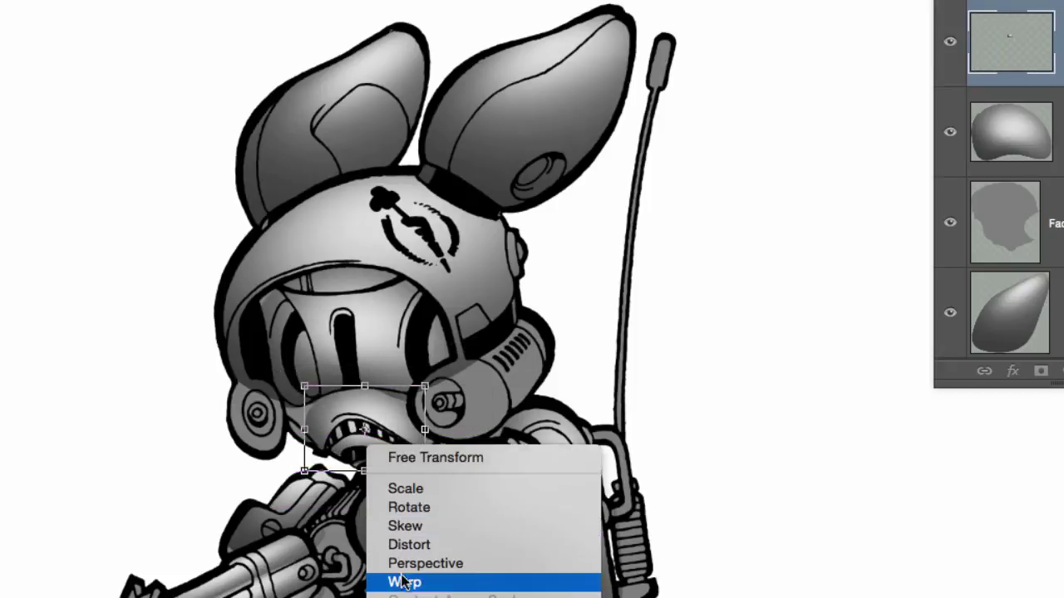
pyautogui.click(400, 573)
pyautogui.moveTo(314, 423); pyautogui.dragTo(363, 433)
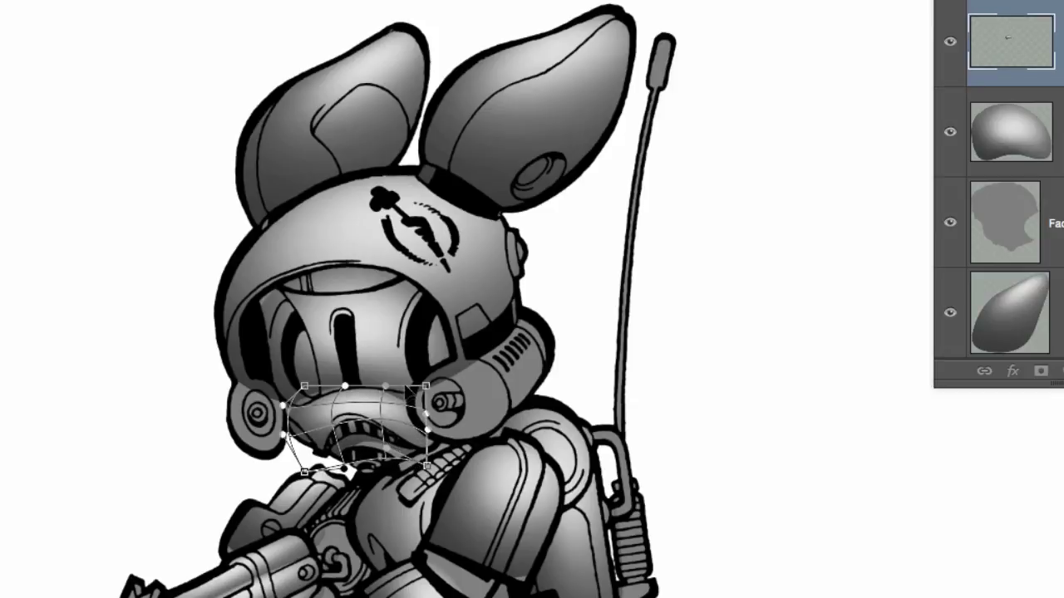
pyautogui.moveTo(406, 404); pyautogui.dragTo(415, 398)
pyautogui.moveTo(323, 395)
pyautogui.mouseDown()
pyautogui.moveTo(331, 403)
pyautogui.moveTo(341, 391)
pyautogui.mouseUp()
pyautogui.moveTo(365, 462); pyautogui.dragTo(401, 456)
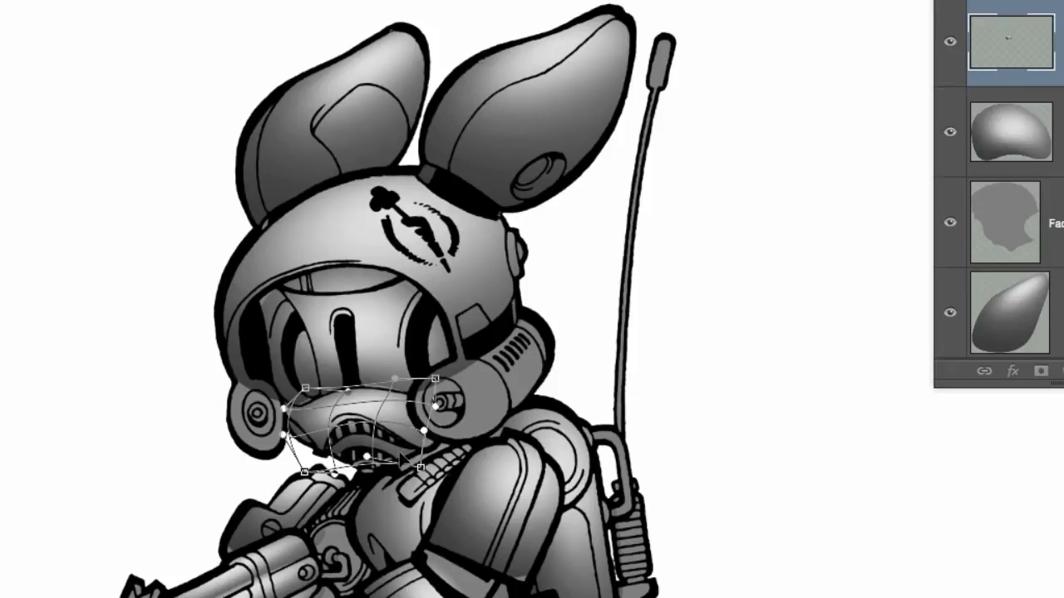
pyautogui.press('Return')
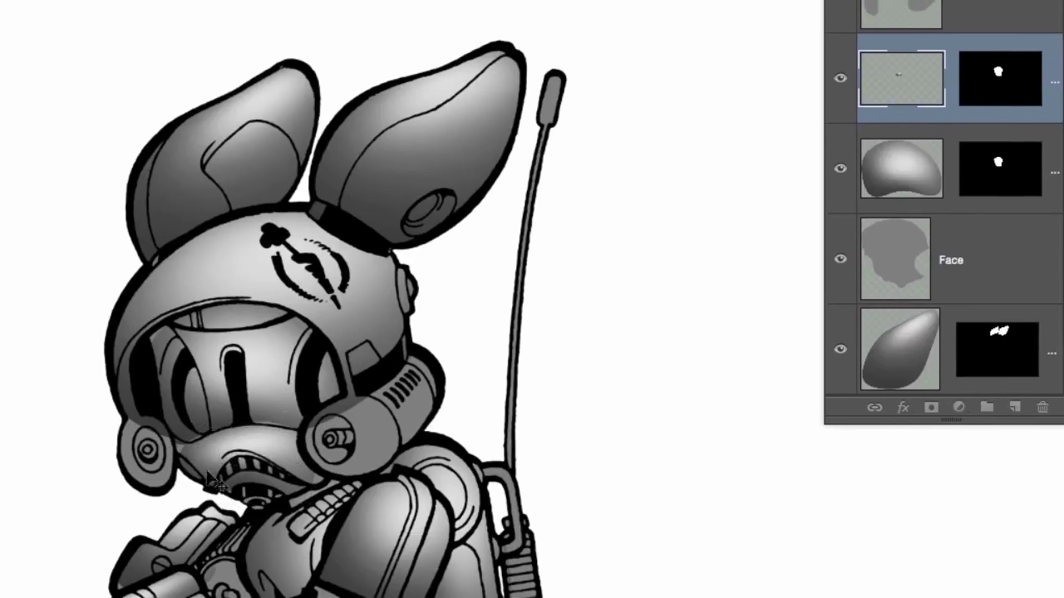
# - Duplicate the helmet's masked sphere layer, then move the copy over the large earpiece nearer the antenna and scale it down
pyautogui.moveTo(1046, 82); pyautogui.dragTo(1054, 54)
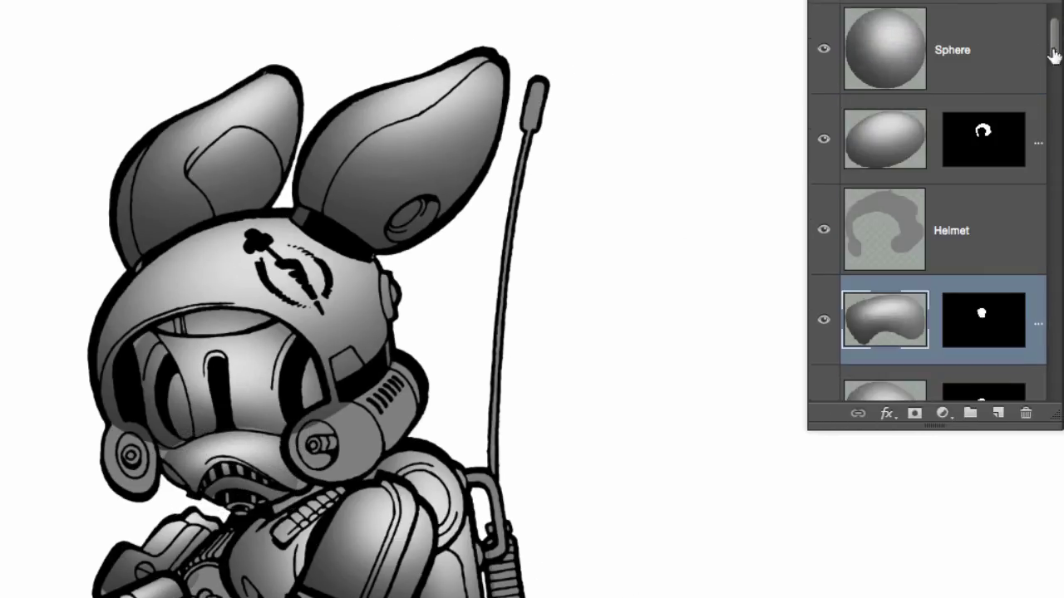
pyautogui.moveTo(889, 147); pyautogui.dragTo(997, 414)
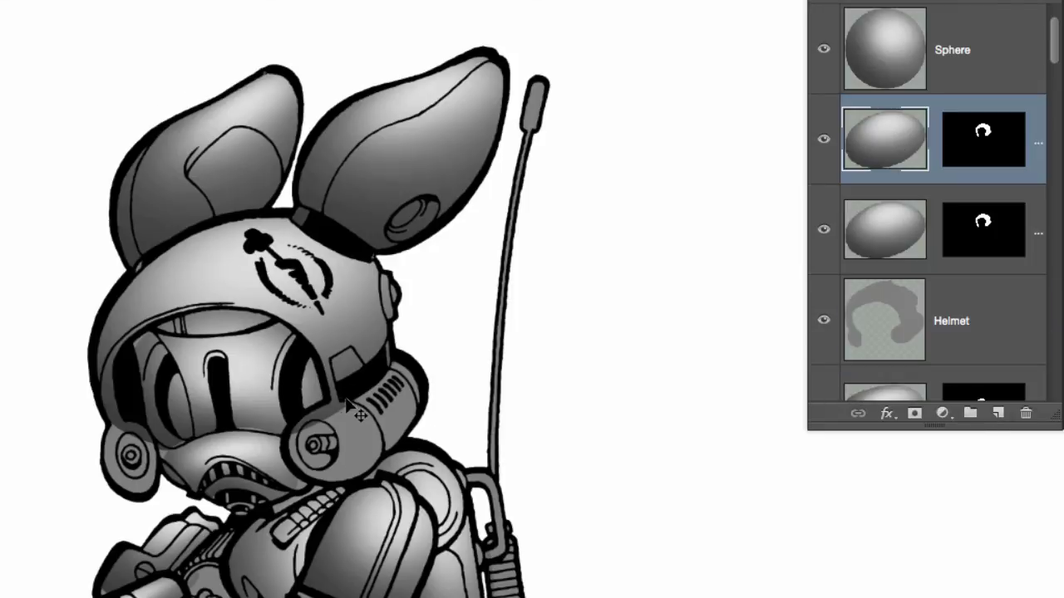
pyautogui.hotkey('ctrl', 't')
pyautogui.moveTo(384, 273); pyautogui.dragTo(527, 374)
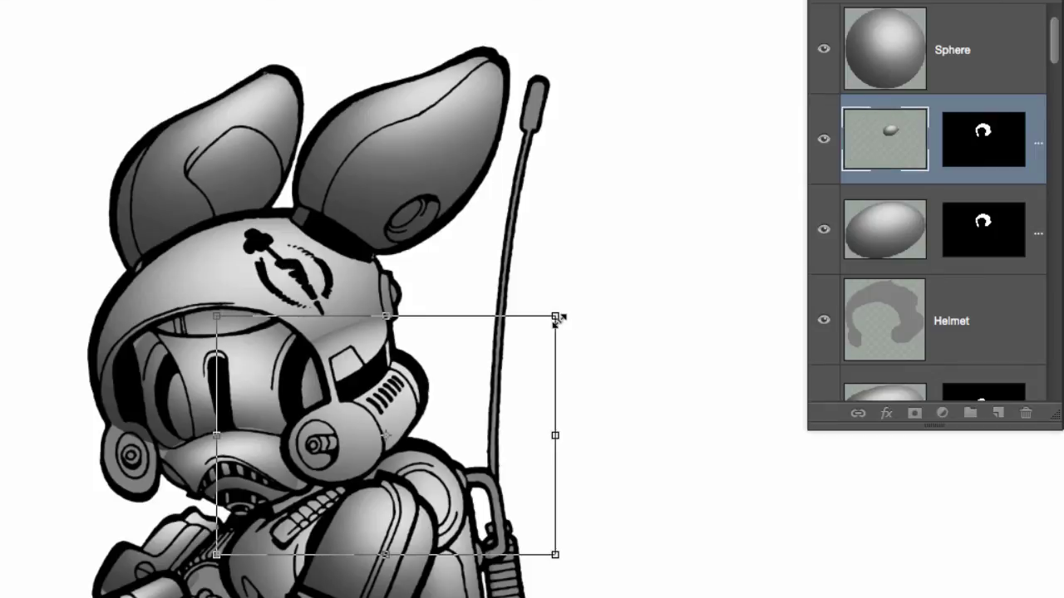
pyautogui.moveTo(557, 320); pyautogui.dragTo(468, 378)
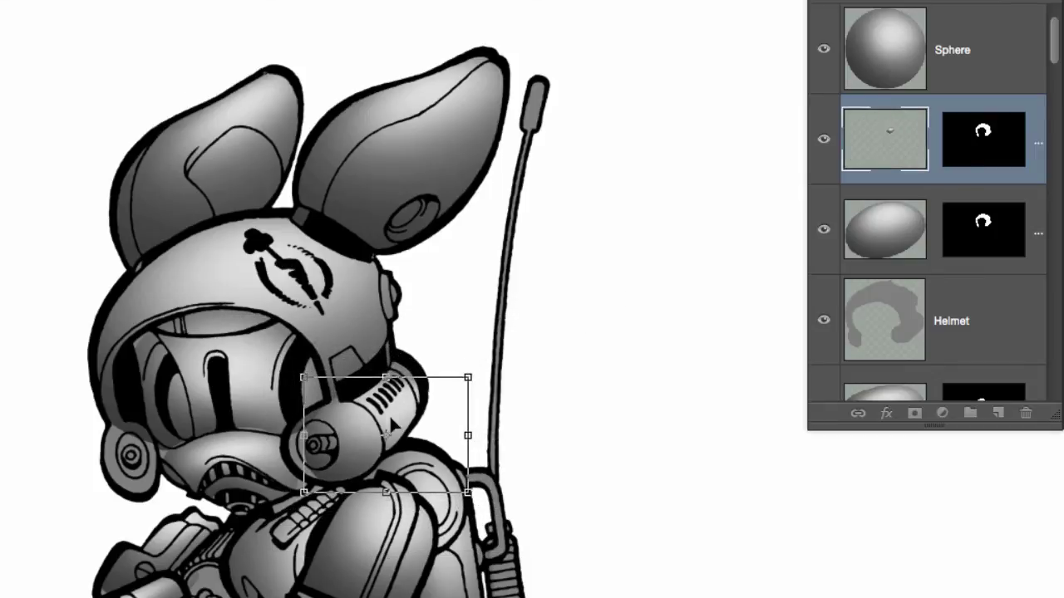
# - Warp the copied helmet sphere to follow the outline of the large earpiece, and apply the transform
pyautogui.rightClick(394, 425)
pyautogui.click(416, 561)
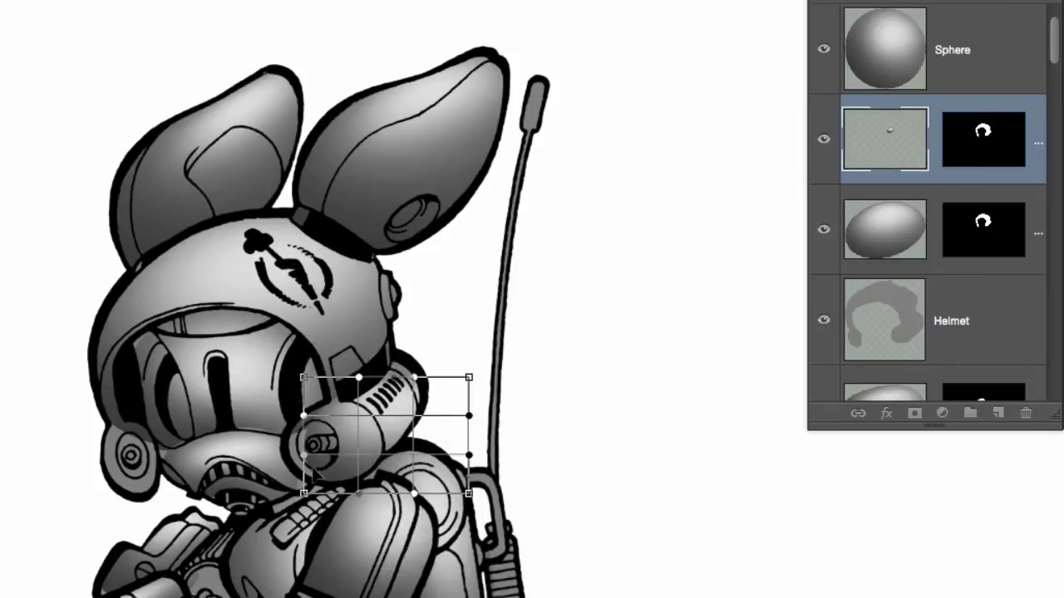
pyautogui.moveTo(312, 464); pyautogui.dragTo(283, 449)
pyautogui.moveTo(468, 490); pyautogui.dragTo(453, 443)
pyautogui.moveTo(468, 377); pyautogui.dragTo(416, 343)
pyautogui.moveTo(452, 443)
pyautogui.mouseDown()
pyautogui.moveTo(430, 418)
pyautogui.moveTo(442, 429)
pyautogui.mouseUp()
pyautogui.moveTo(356, 487); pyautogui.dragTo(368, 475)
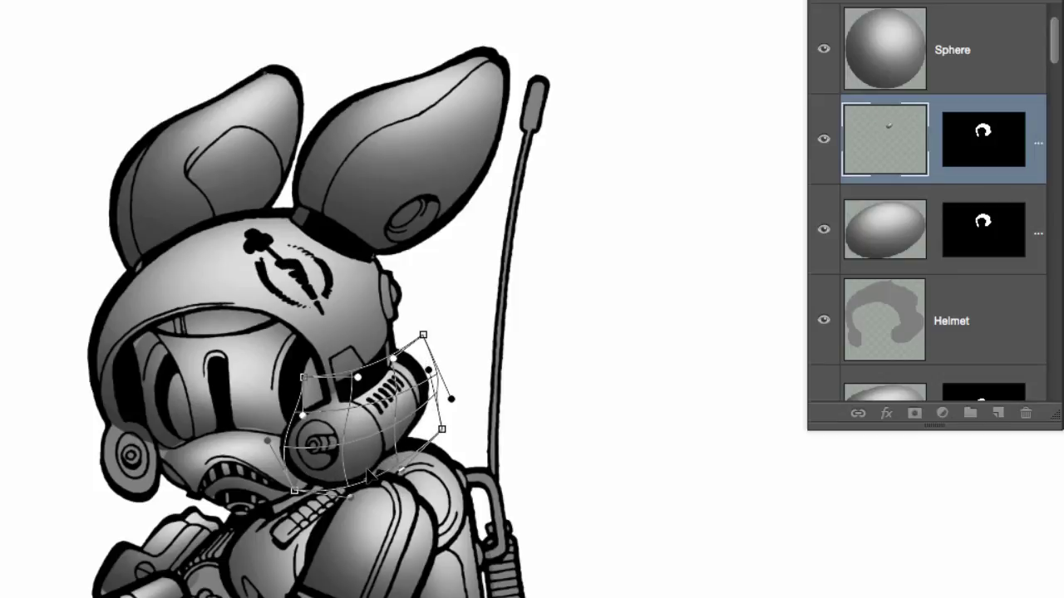
pyautogui.moveTo(357, 378); pyautogui.dragTo(353, 390)
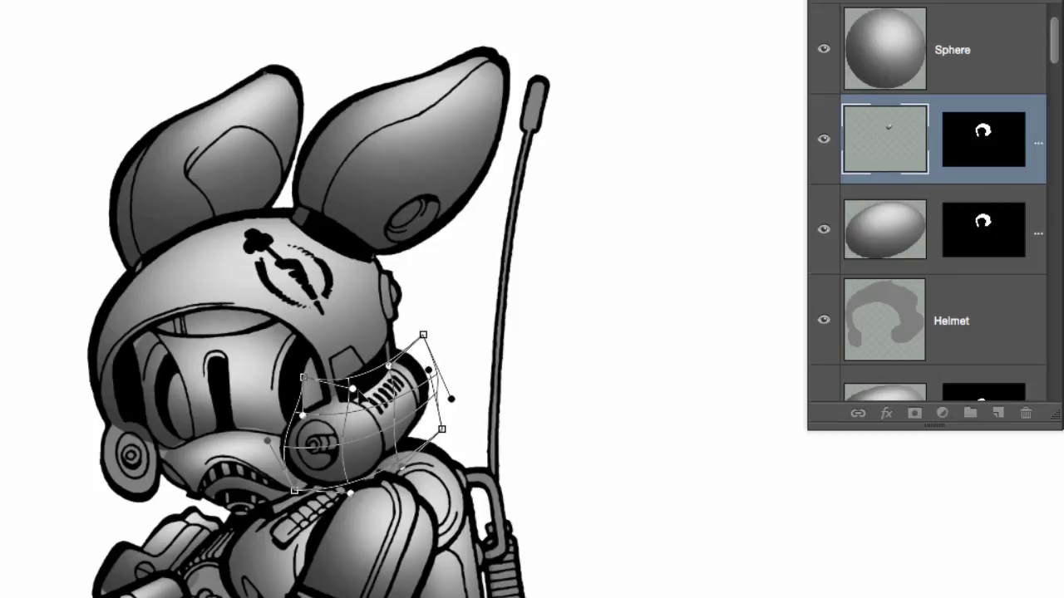
pyautogui.press('Return')
# - Place a scaled-down copy of the helmet's masked sphere, stacked directly above the Helmet layer, over the small earpiece farther from the antenna
pyautogui.moveTo(950, 154); pyautogui.dragTo(998, 413)
pyautogui.moveTo(898, 116); pyautogui.dragTo(881, 281)
pyautogui.moveTo(431, 357); pyautogui.dragTo(216, 415)
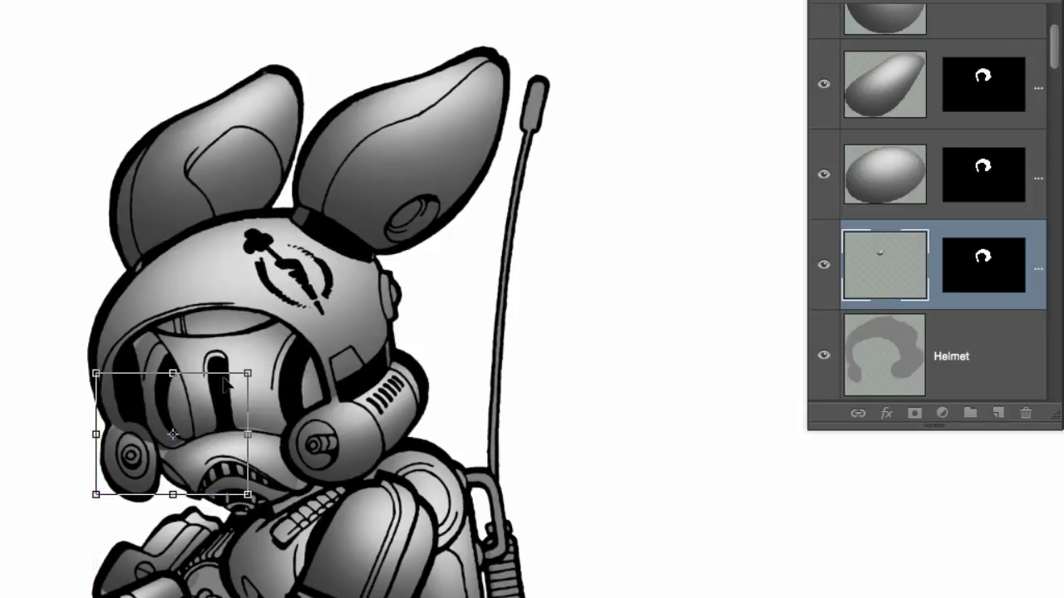